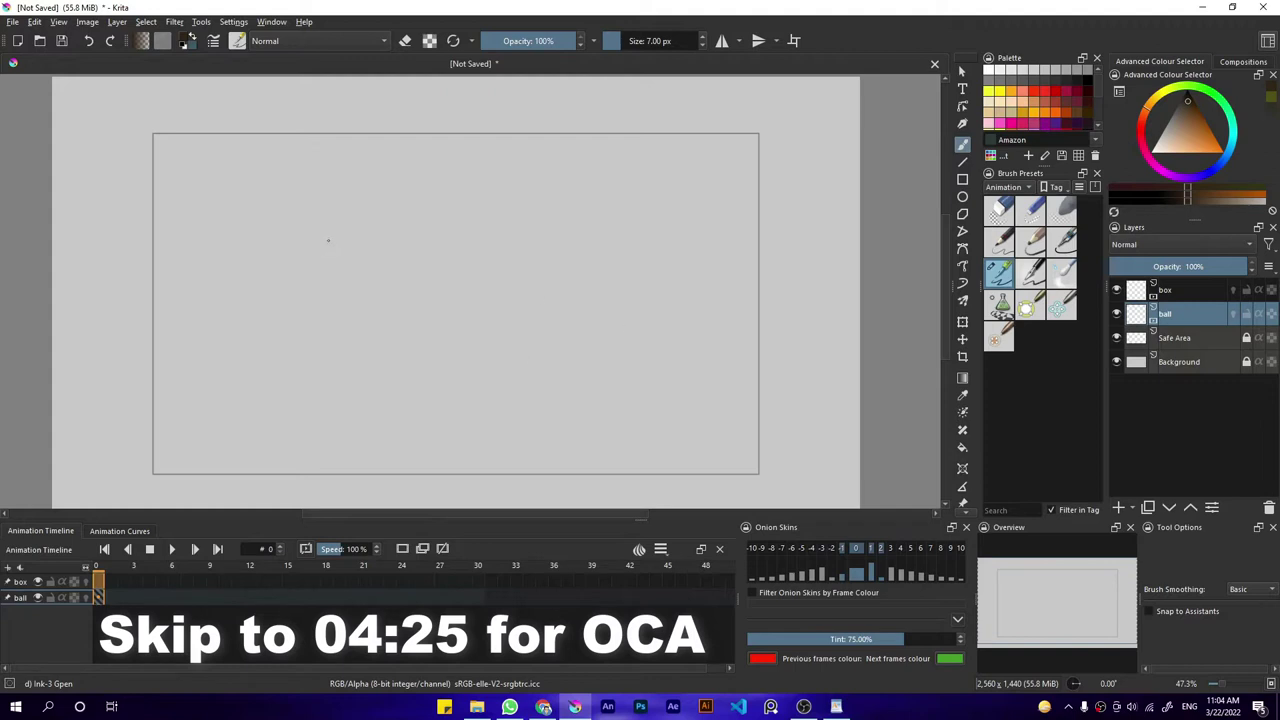
Hide and re-show the Safe Area and Background layers, leaving the ball layer active.
click(13, 21)
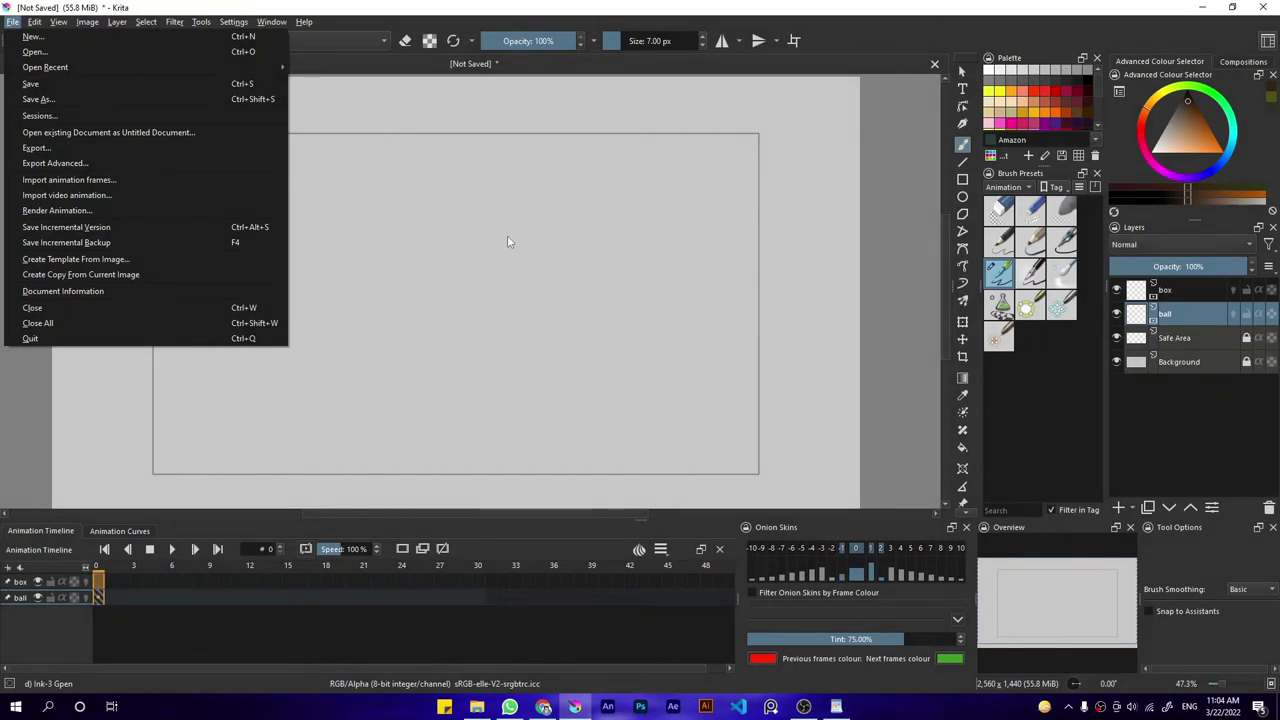
click(885, 207)
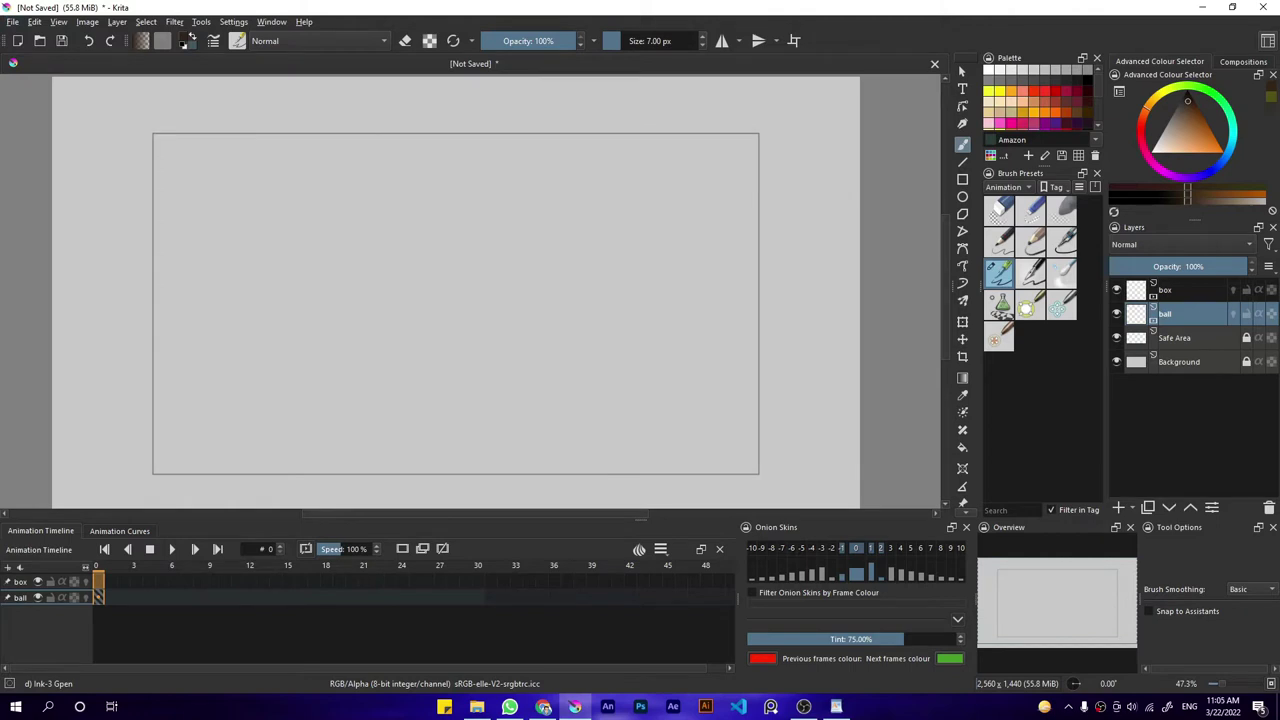
click(1186, 338)
click(1192, 364)
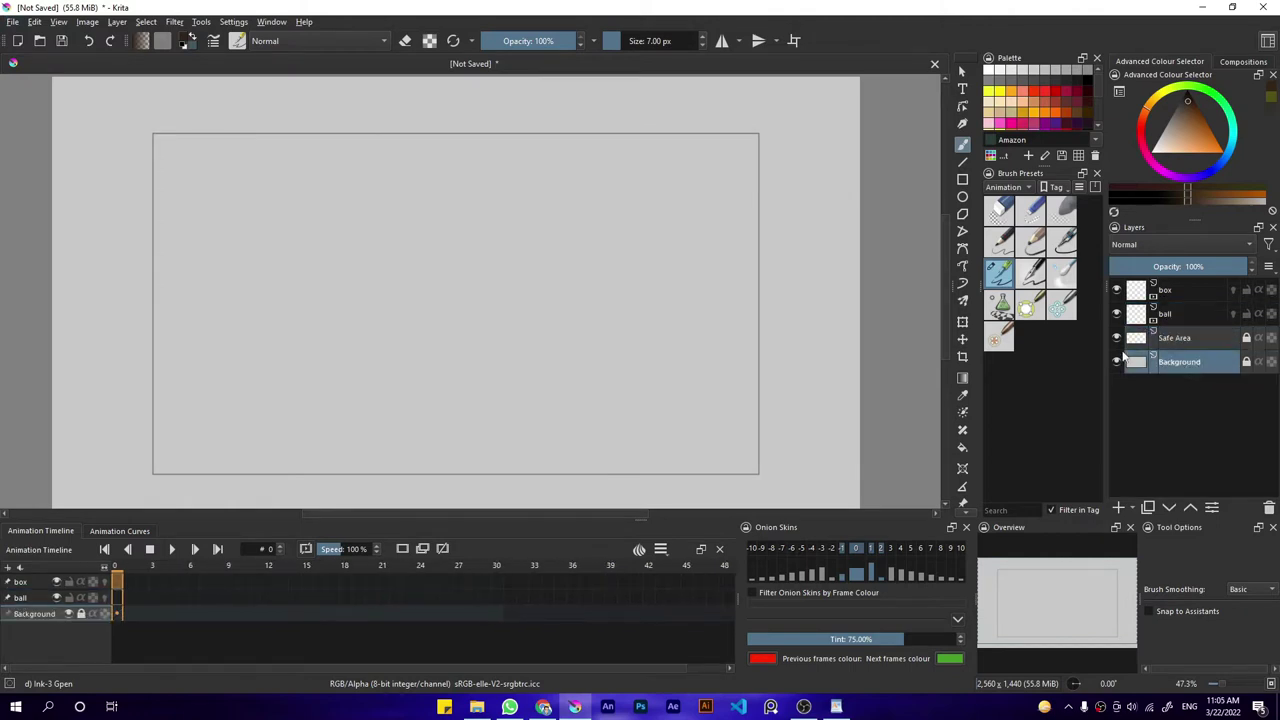
click(1117, 364)
click(1117, 338)
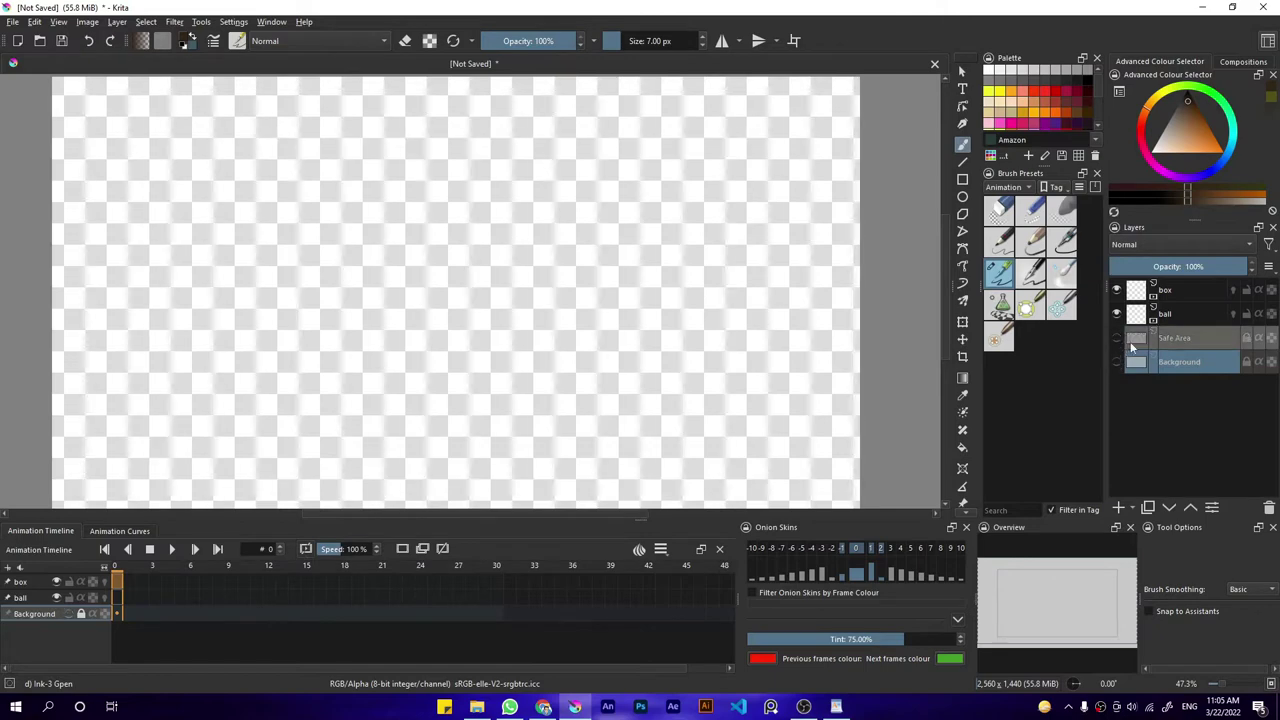
click(1163, 316)
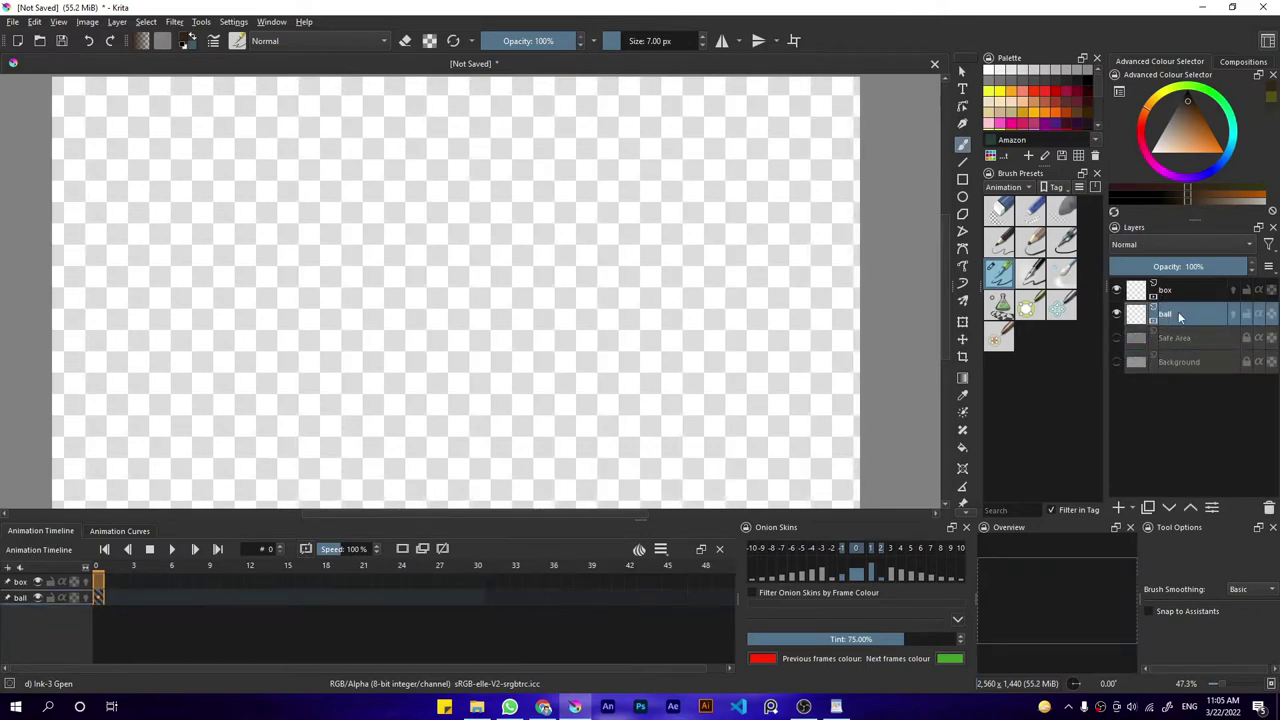
click(1117, 338)
click(1117, 362)
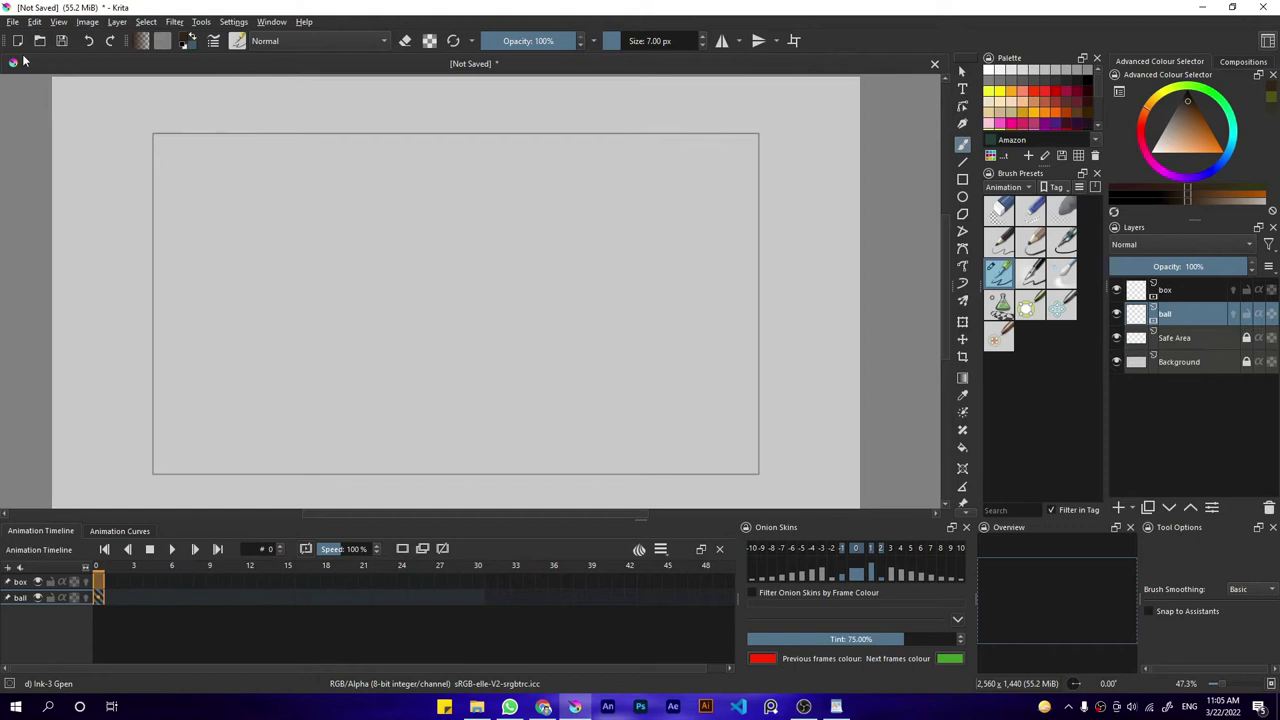
Swap the colour selector for the Compositions docker and browse Settings > Dockers without changes.
click(13, 22)
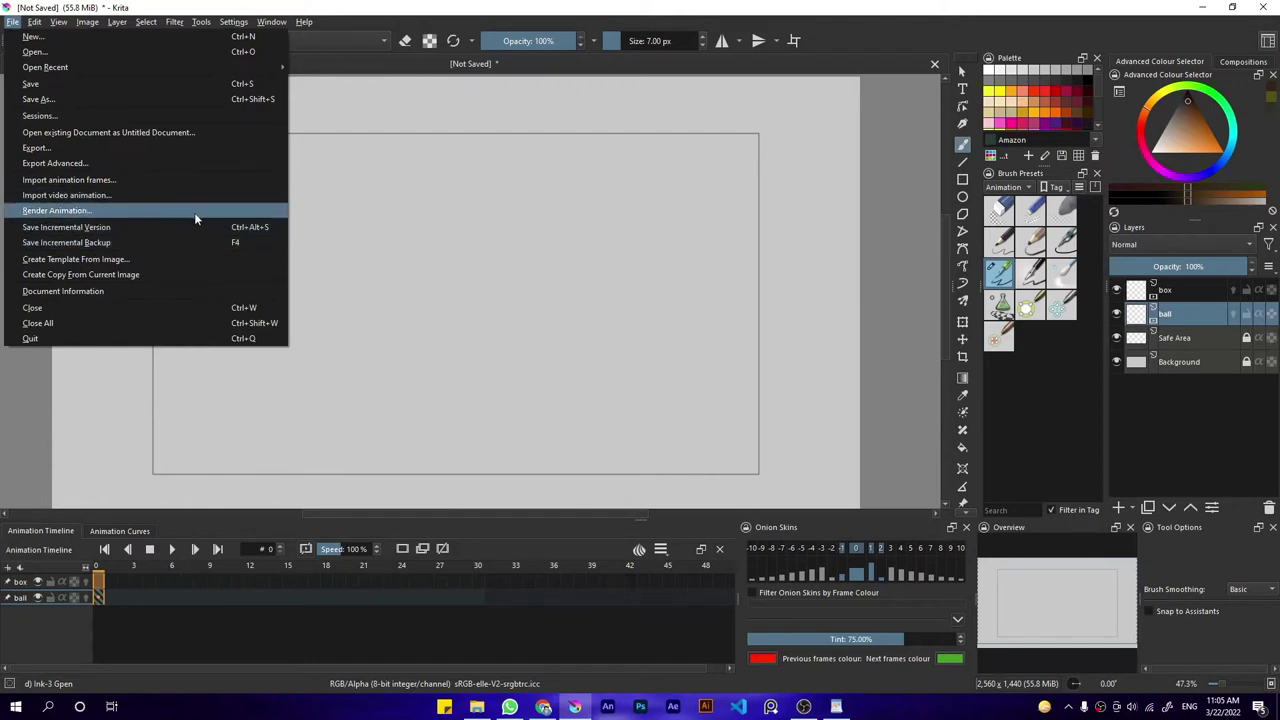
key(Escape)
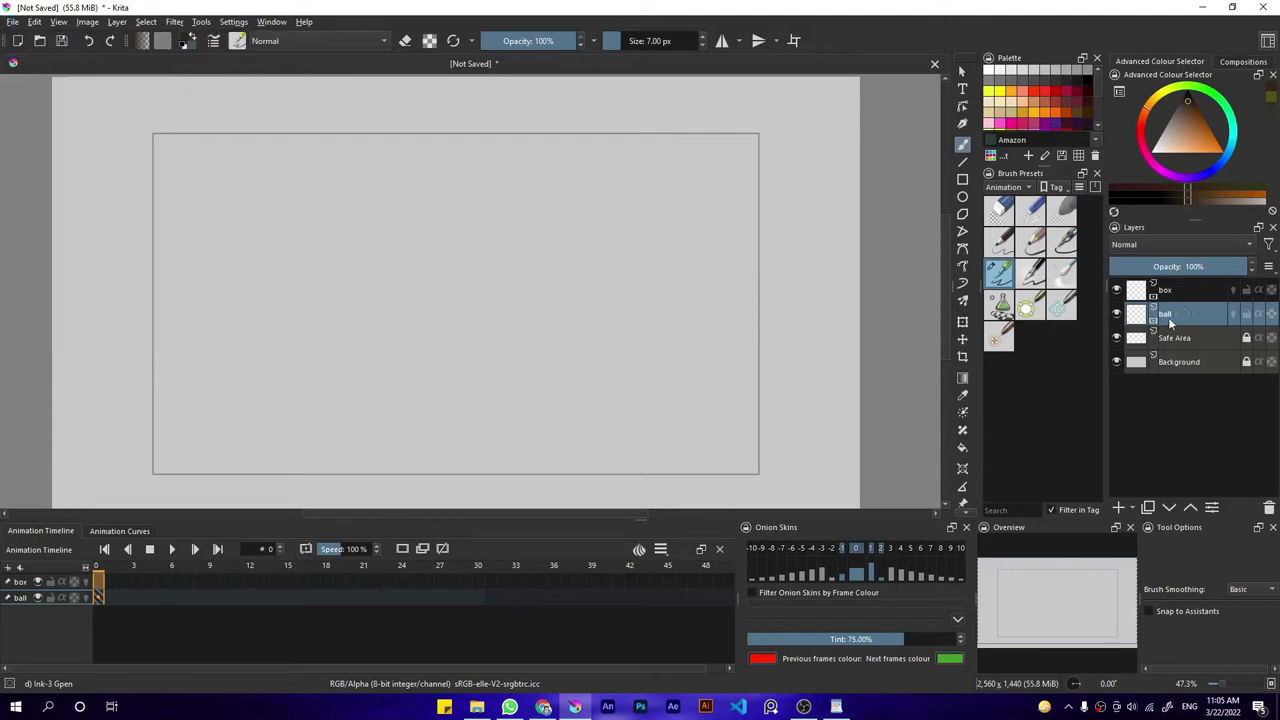
click(1232, 63)
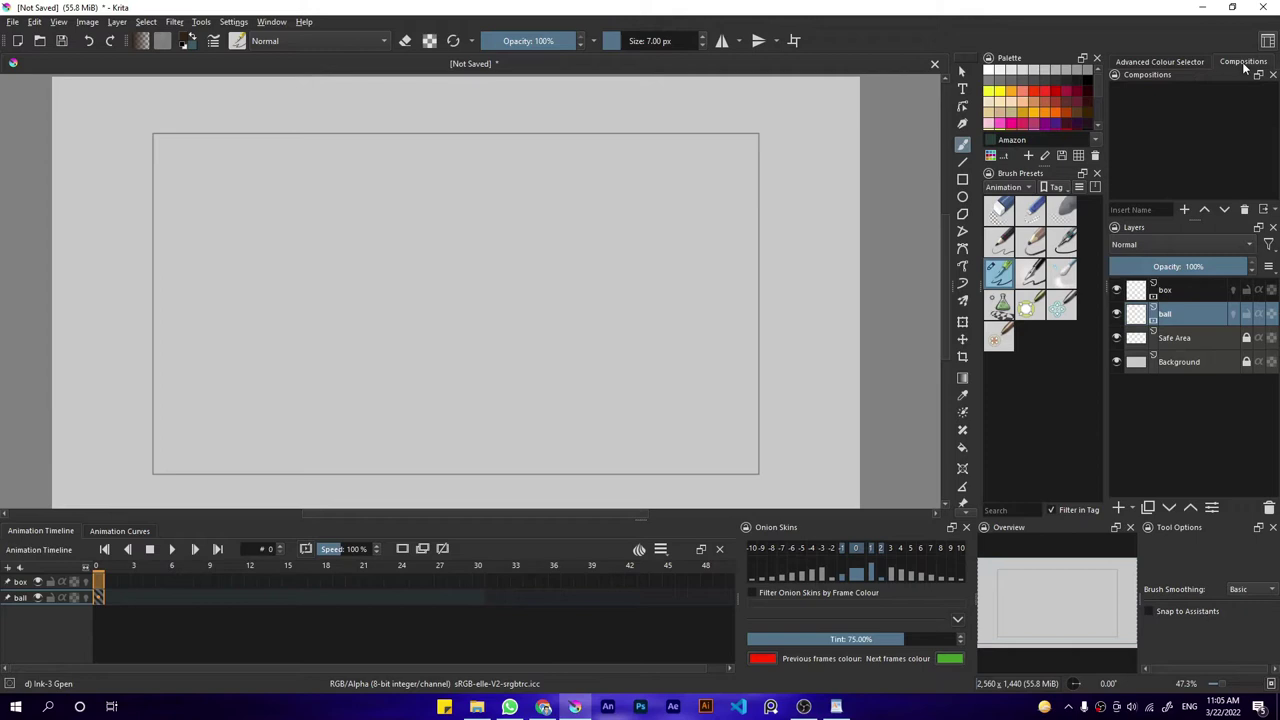
click(232, 22)
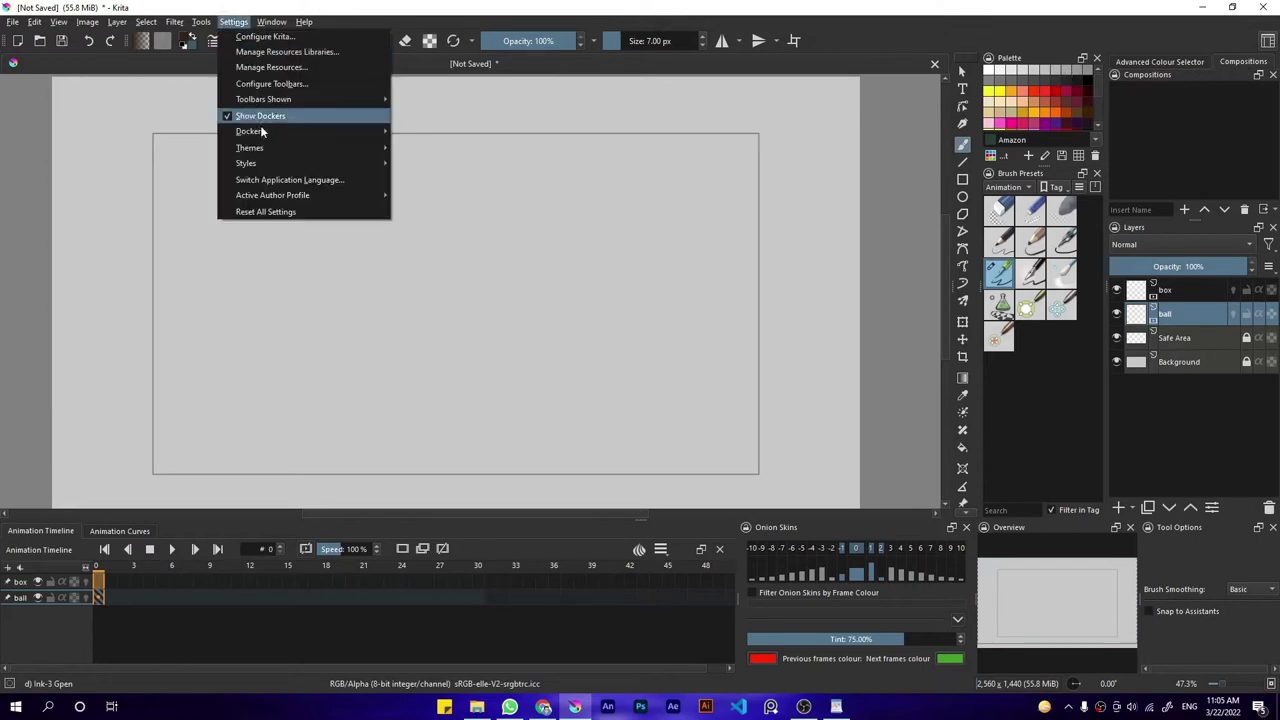
mouse_move(260, 131)
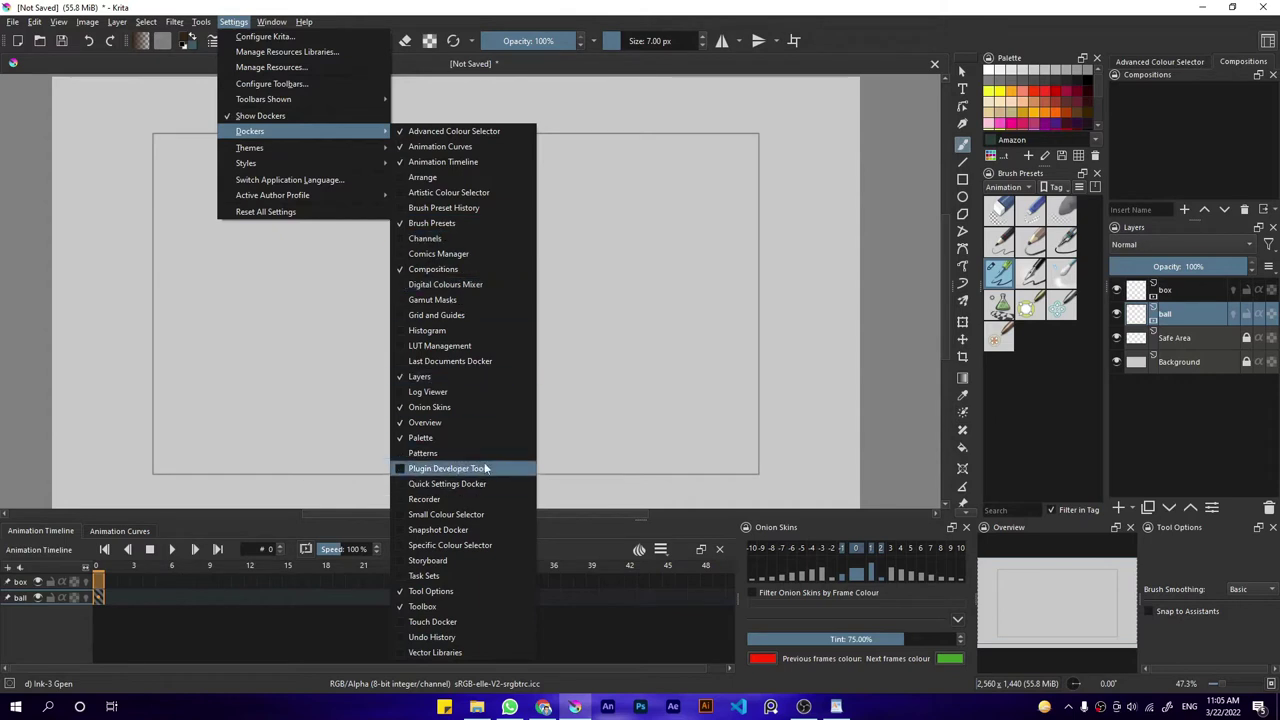
key(Escape)
key(Escape)
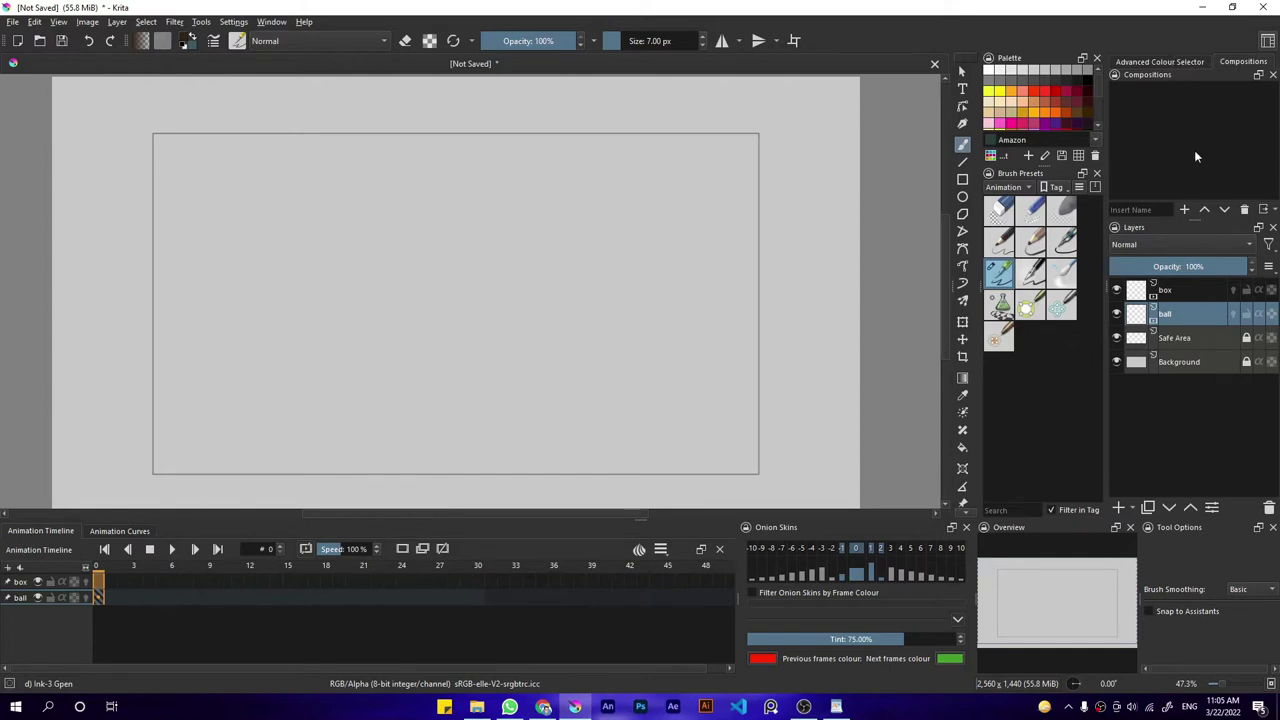
Check the Compositions export choices and browse the Settings menu without changes.
click(1273, 210)
click(1234, 183)
click(228, 22)
mouse_move(198, 27)
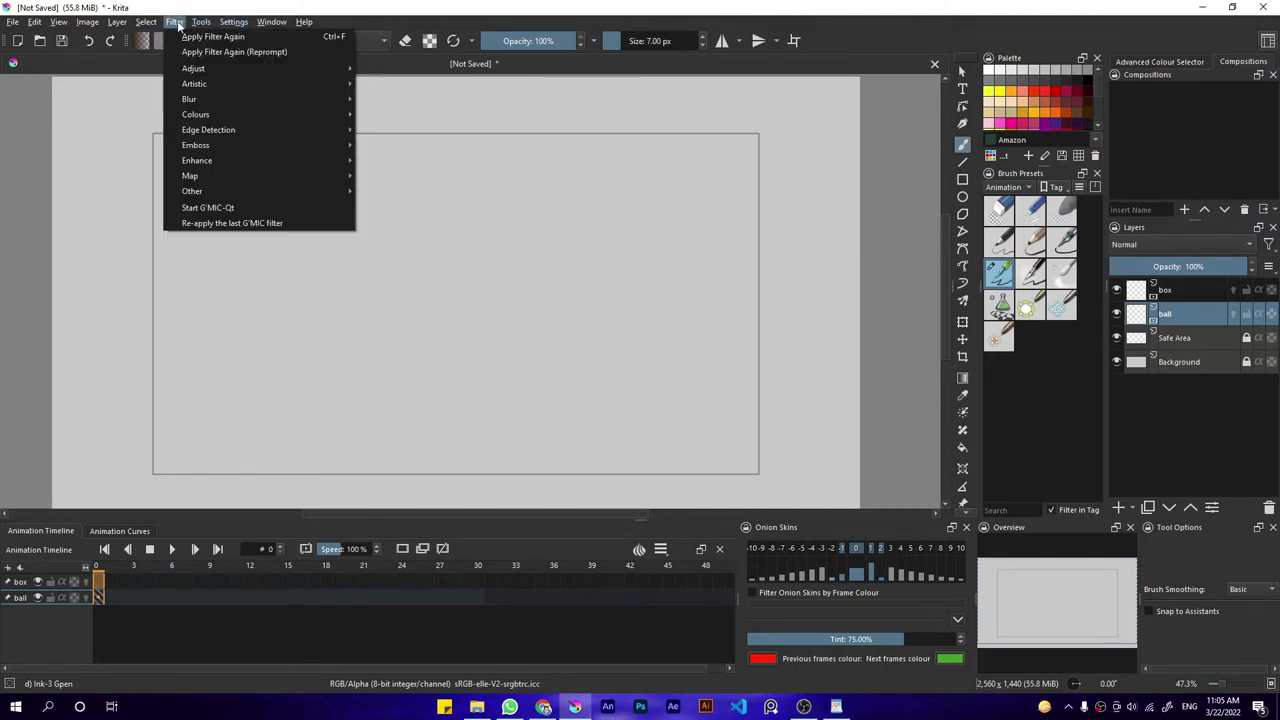
mouse_move(187, 69)
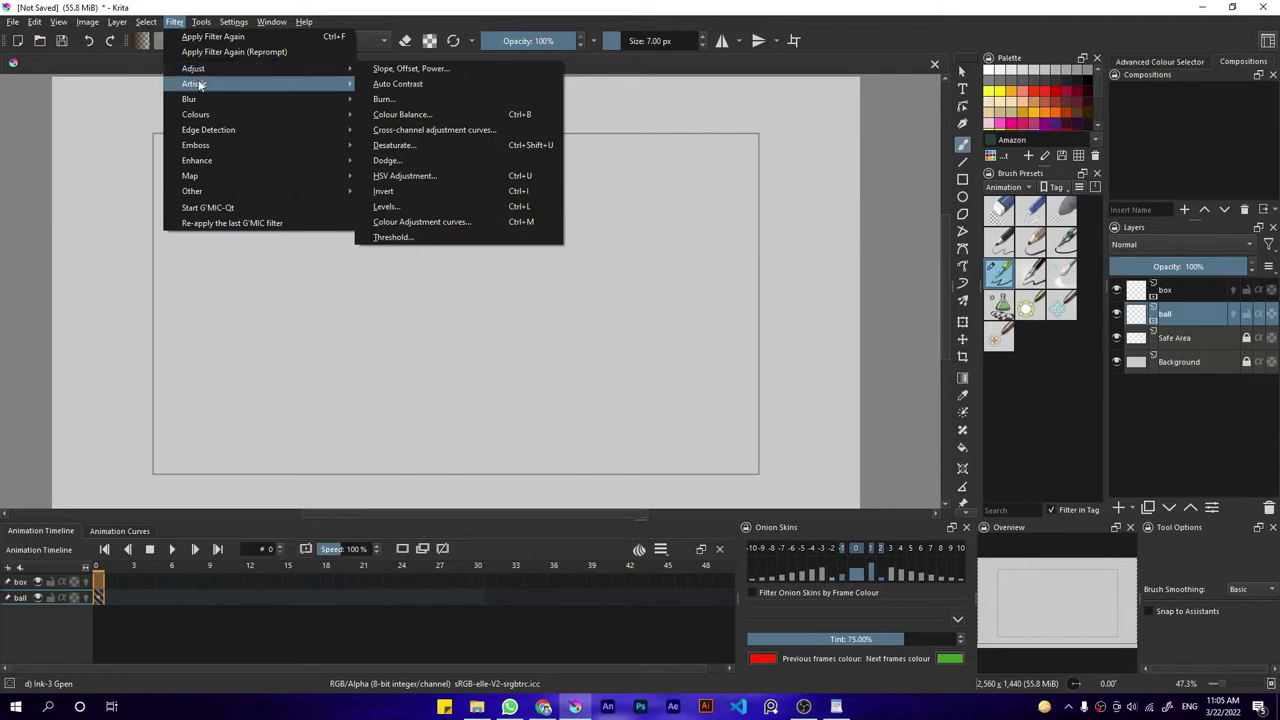
Reveal the Tools > Scripts list containing OCA Export.
click(146, 21)
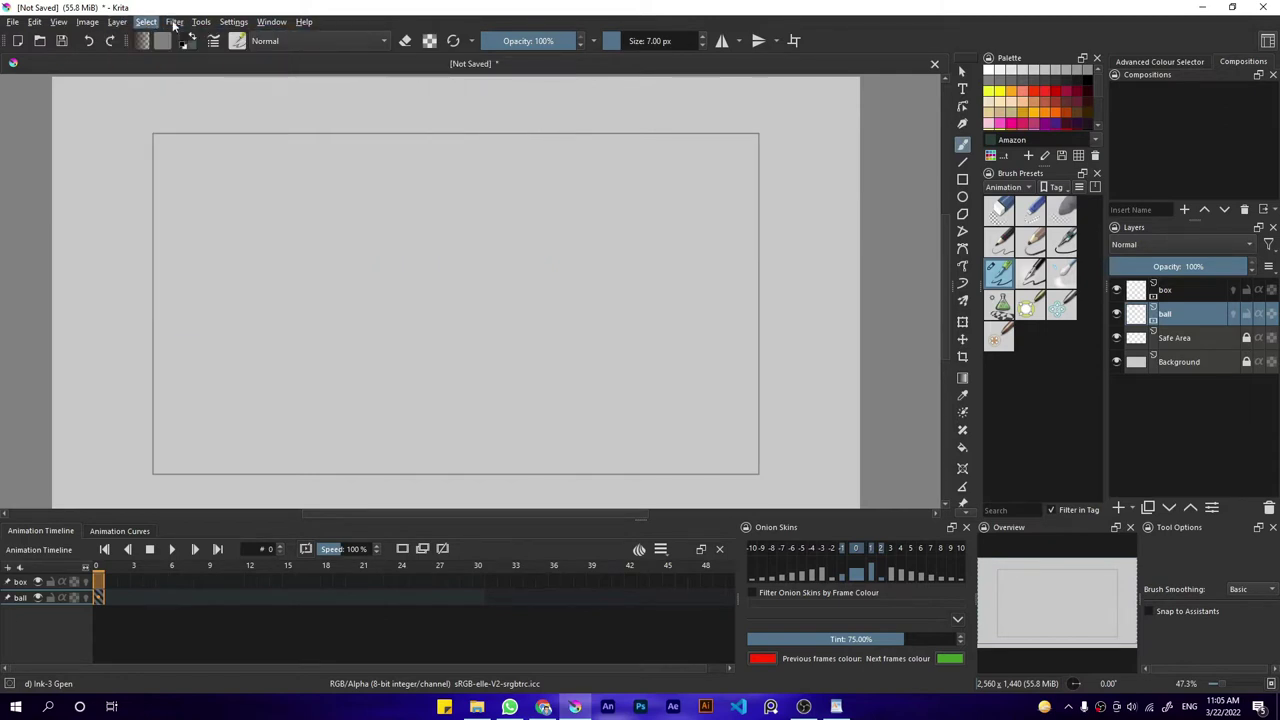
click(201, 21)
mouse_move(222, 38)
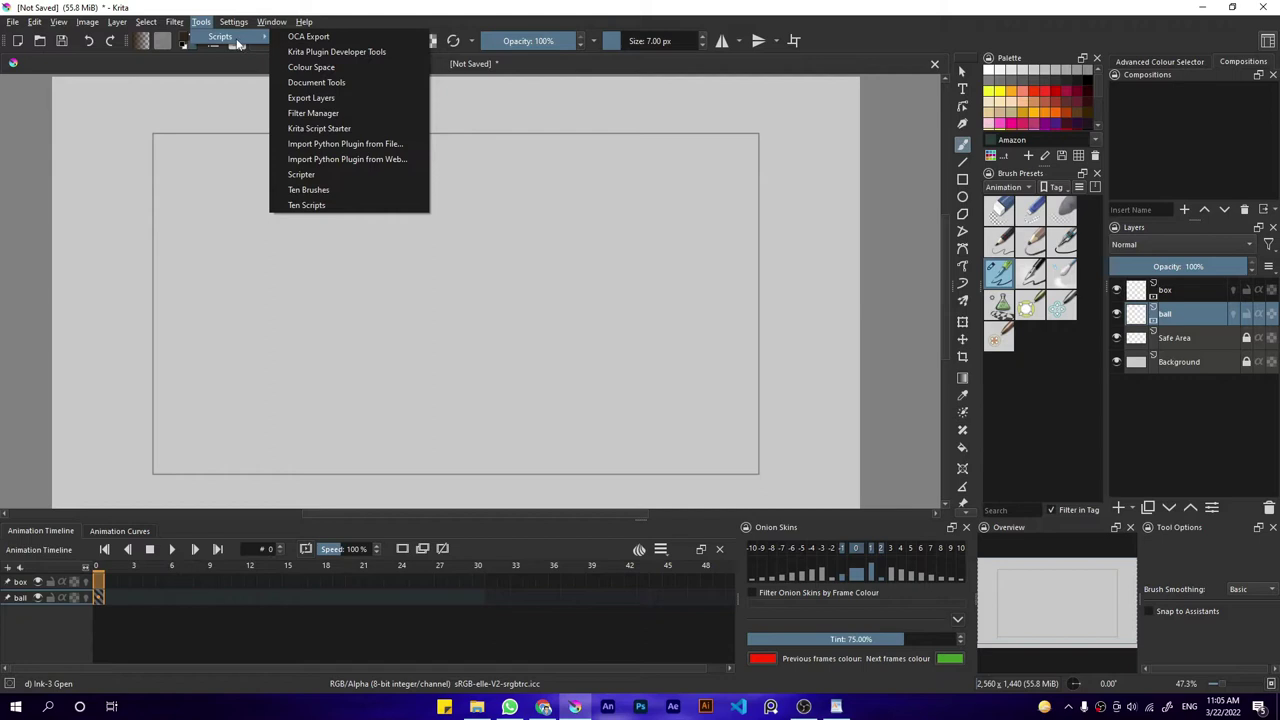
click(237, 45)
drag(408, 273, 505, 229)
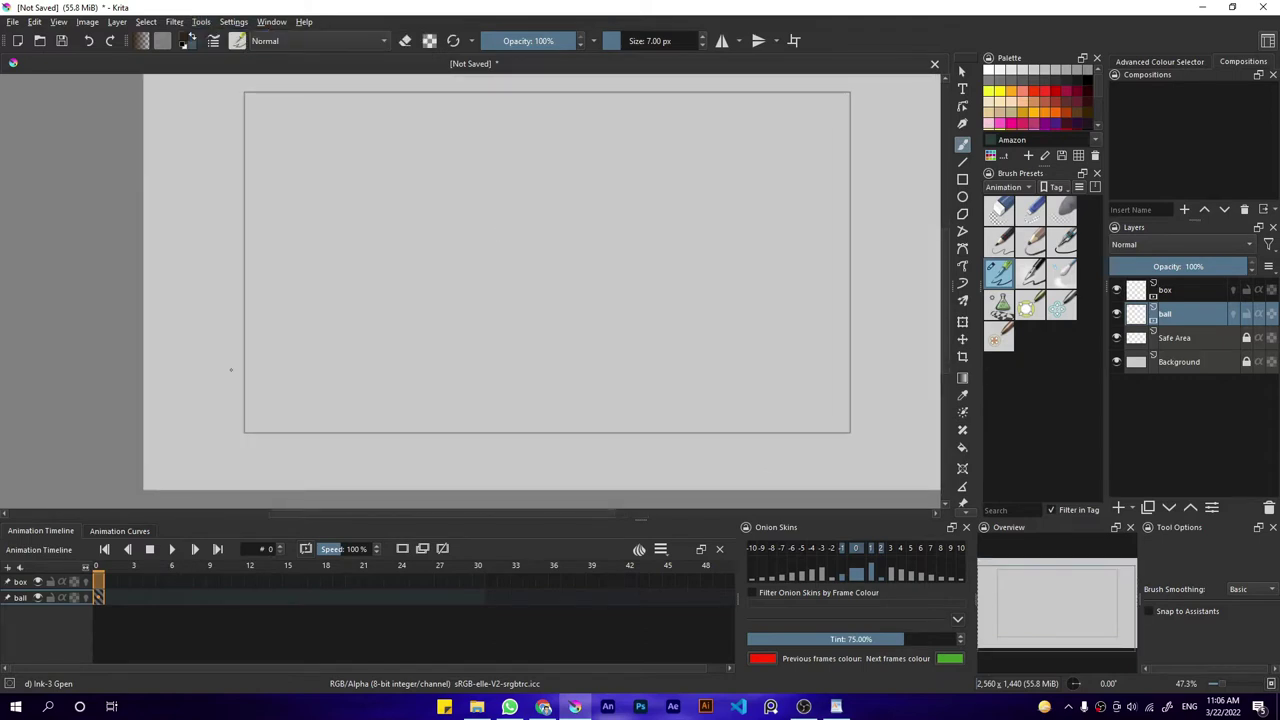
key(Page_Up)
key(Page_Down)
key(Page_Up)
click(25, 600)
drag(351, 410, 375, 415)
key(Page_Up)
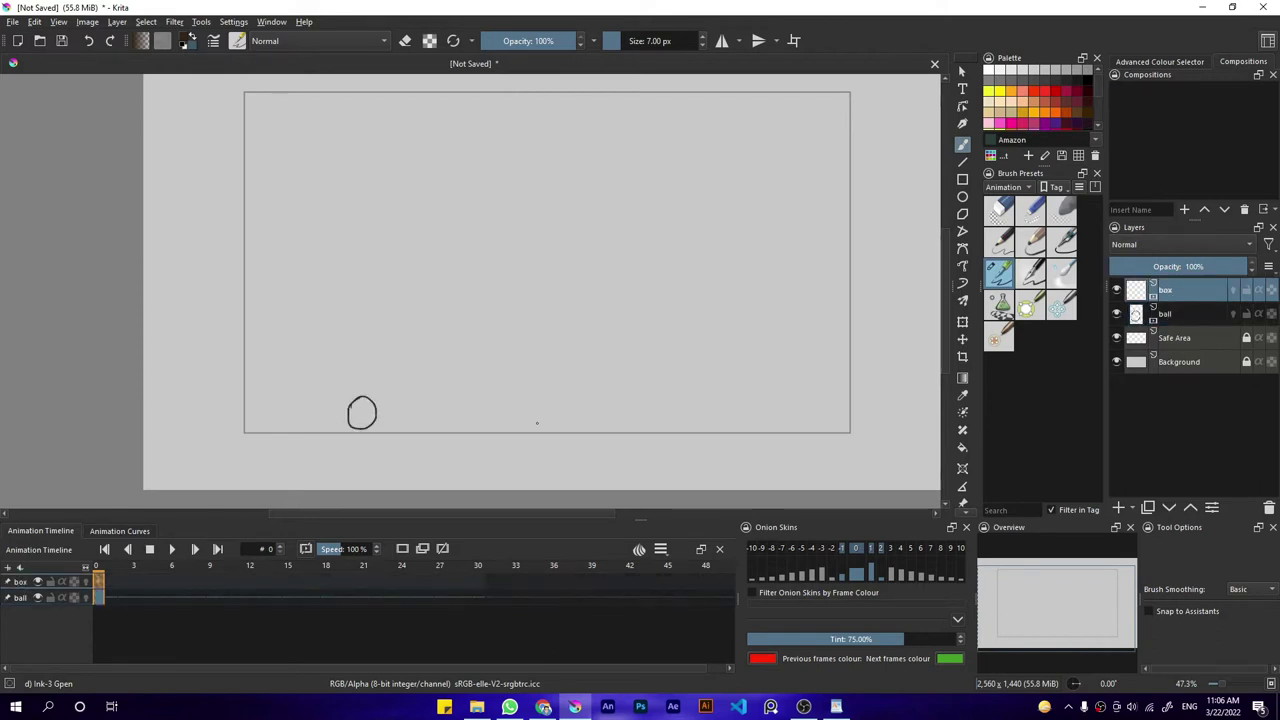
key(ctrl+z)
key(Page_Down)
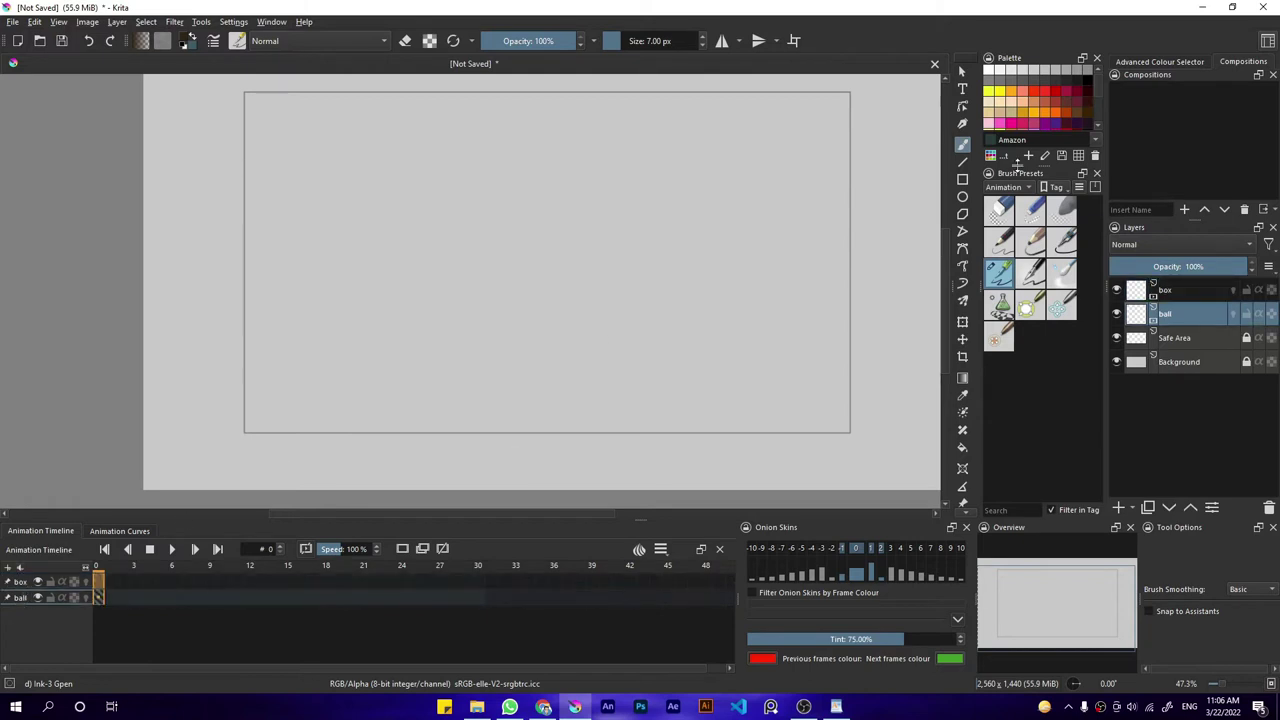
Switch the palette docker to the Animation Color Set.
drag(1099, 84, 1095, 100)
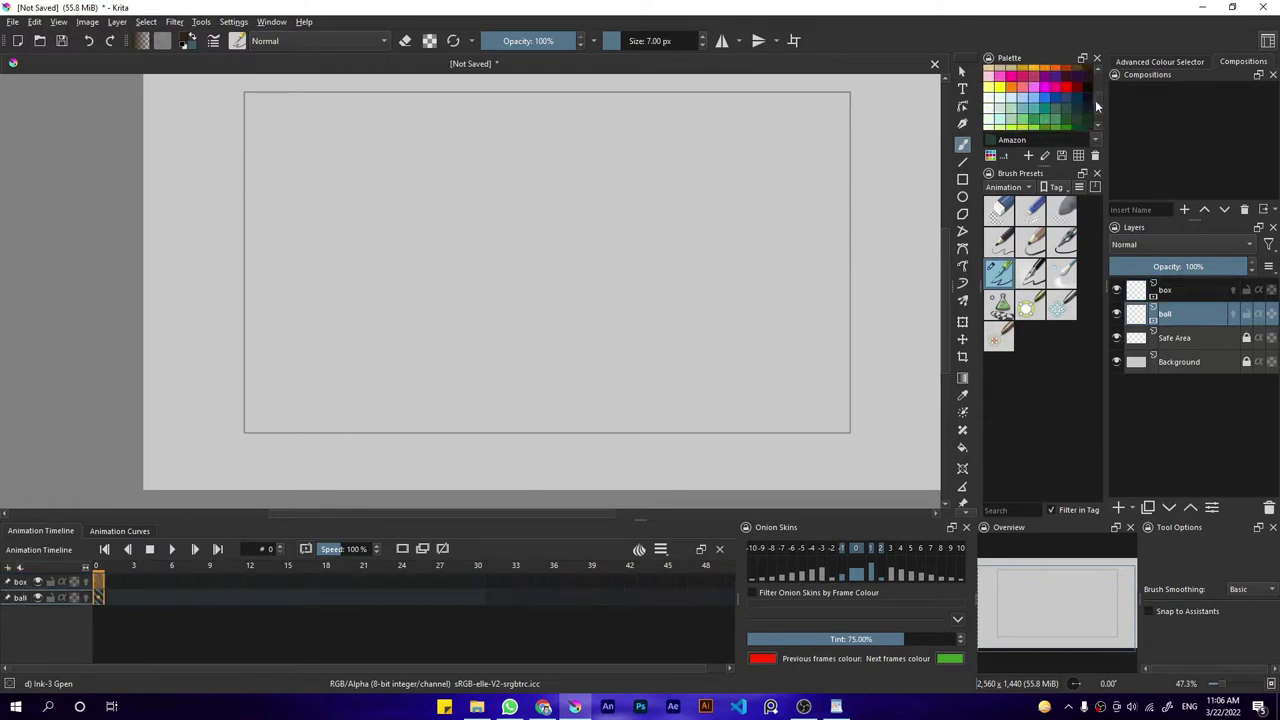
click(1003, 157)
click(1030, 203)
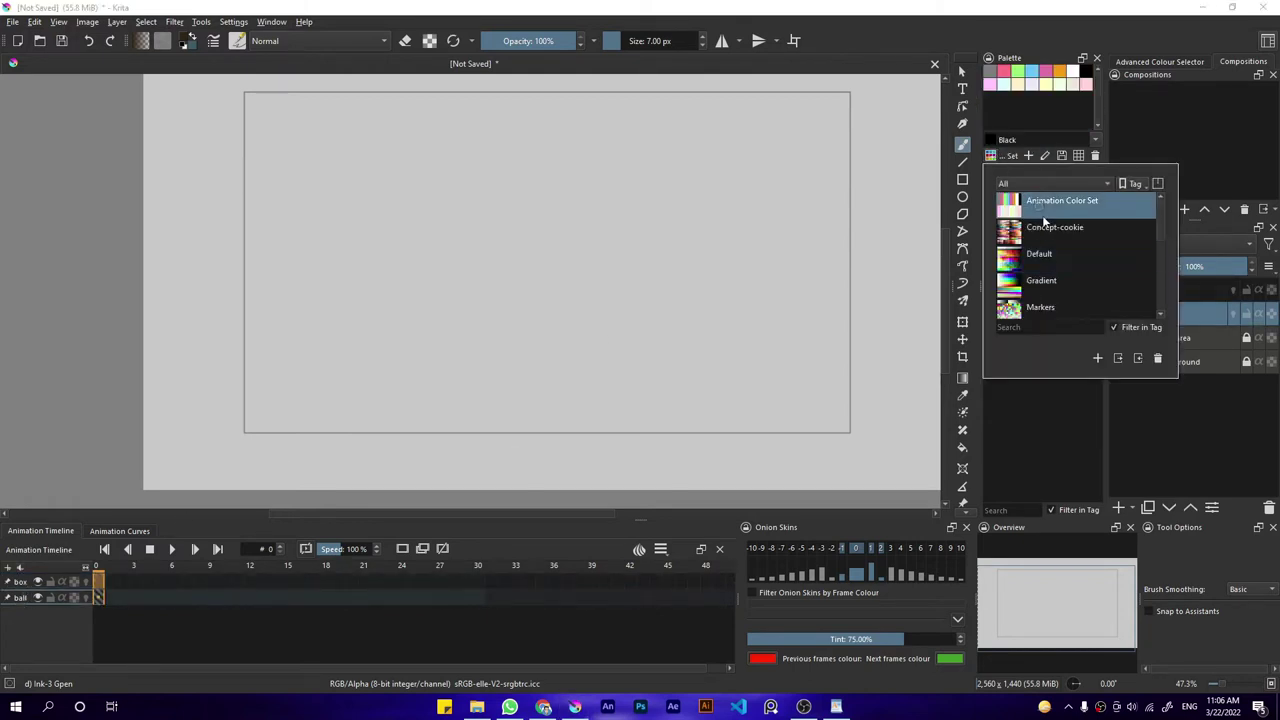
click(1204, 431)
Label the ball layer yellow and the box layer red, then choose Lineart Red.
right_click(1180, 318)
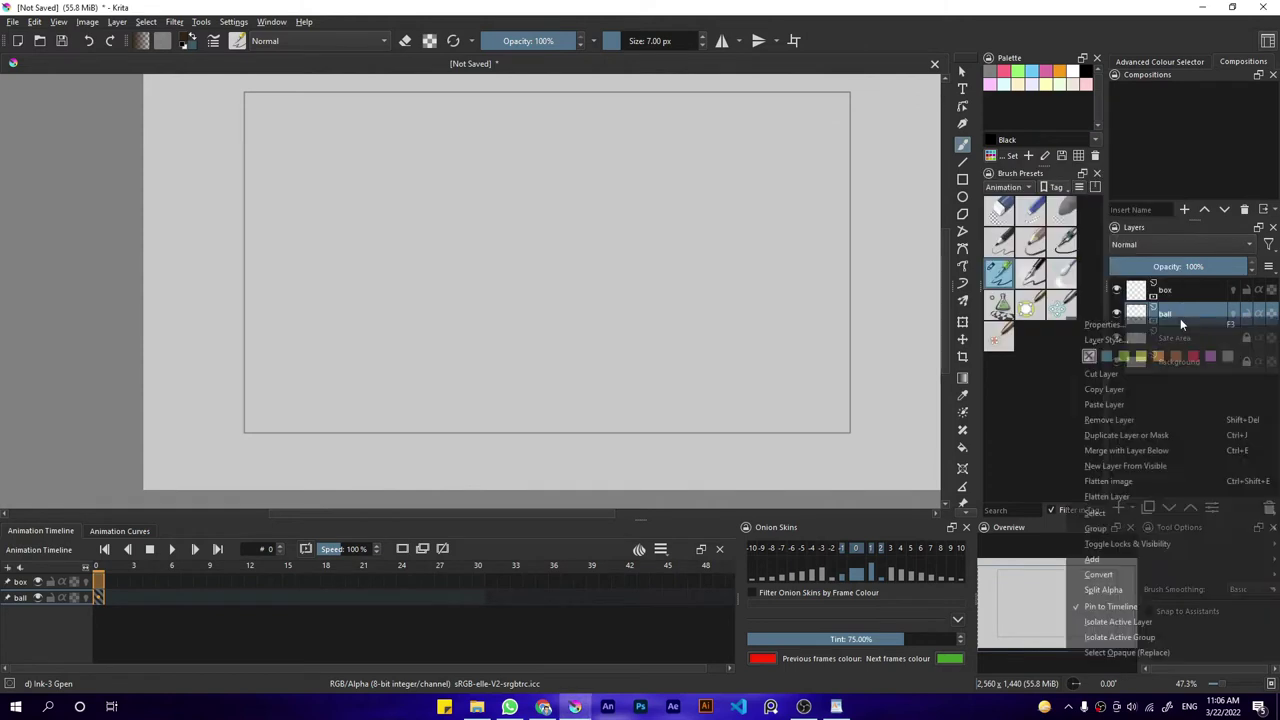
click(1141, 356)
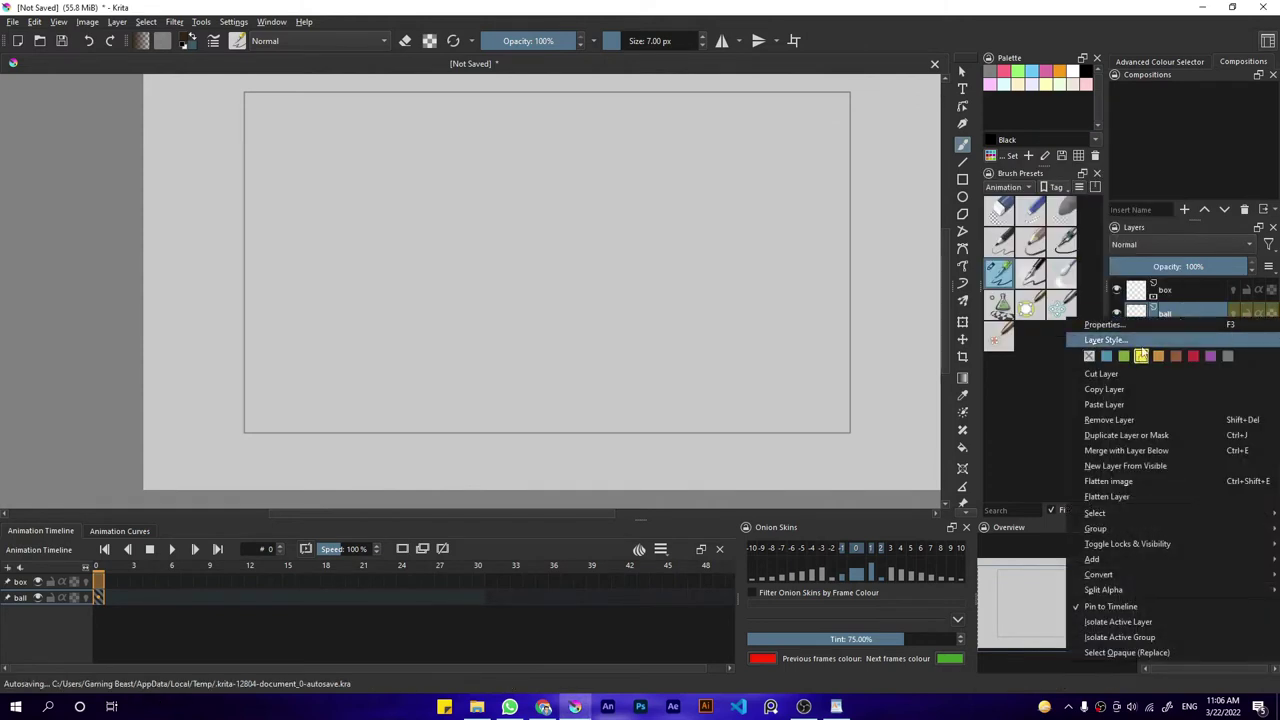
click(1170, 288)
right_click(1170, 288)
click(1193, 327)
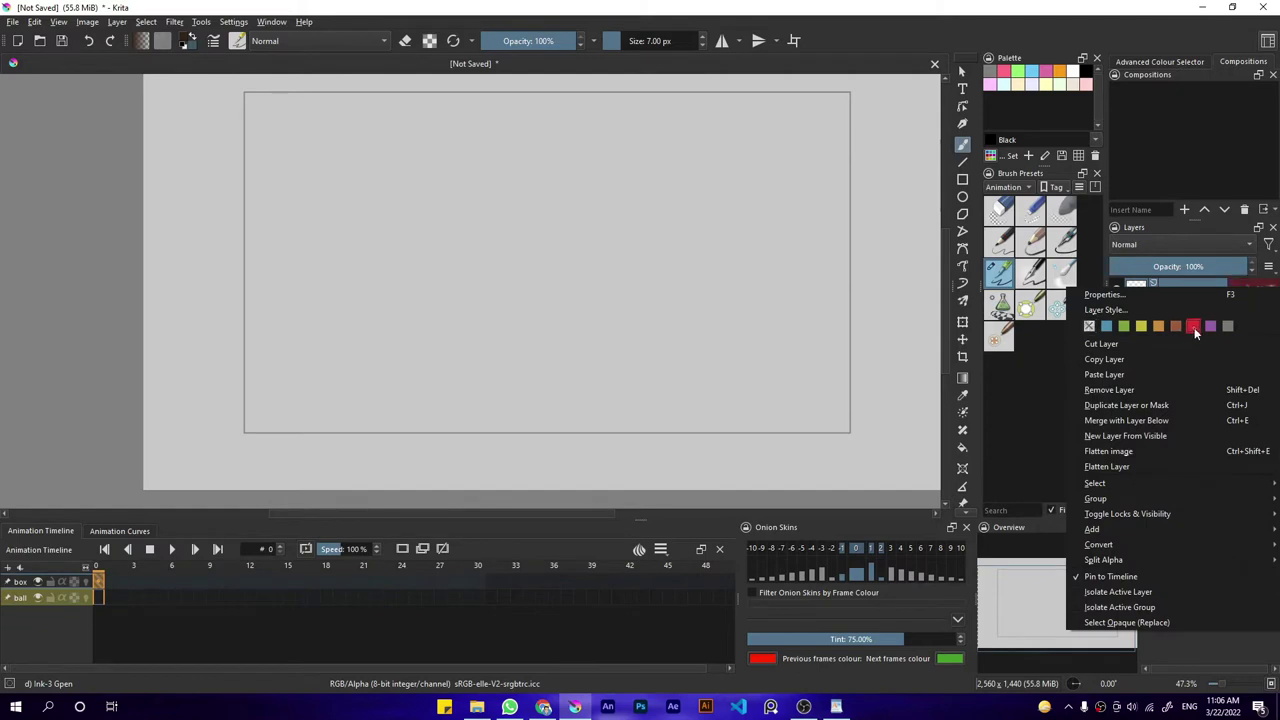
click(1003, 71)
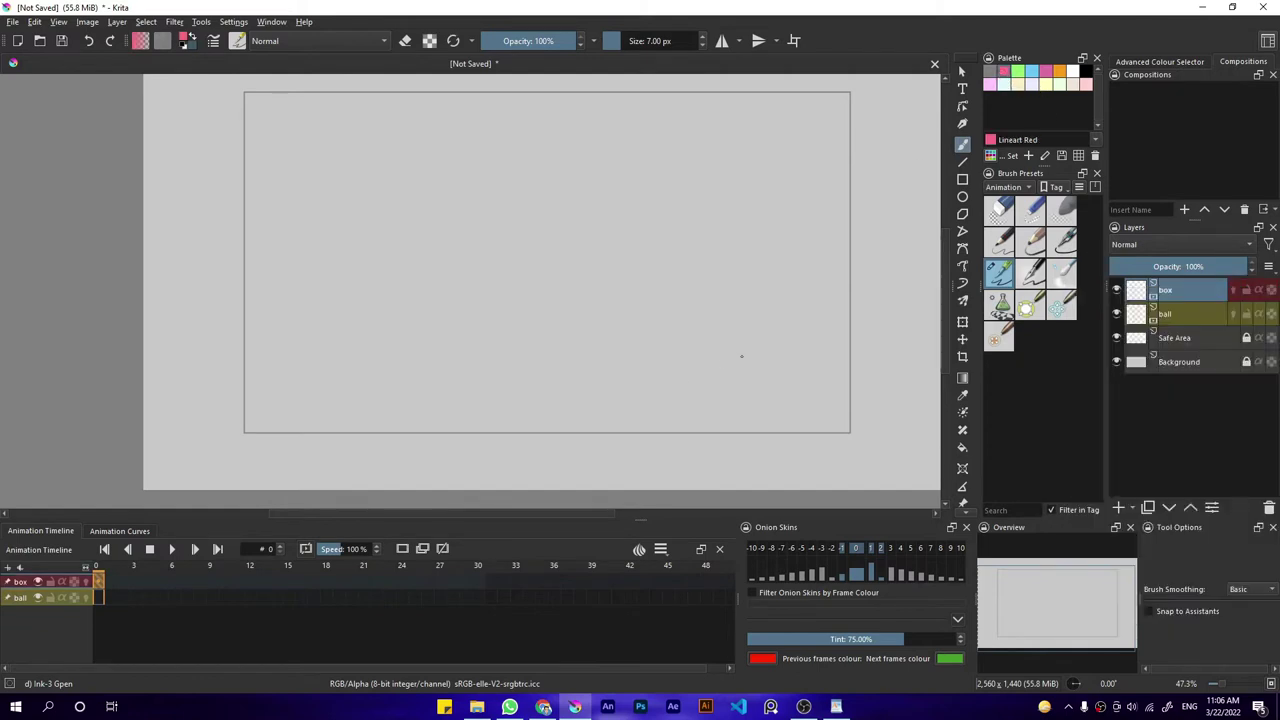
Draw a box on frame 2 with onion skins on, undoing a faulty stroke and repositioning it.
mouse_move(628, 424)
mouse_down()
mouse_move(678, 395)
mouse_move(632, 396)
mouse_move(665, 392)
mouse_move(664, 430)
mouse_move(625, 430)
mouse_up()
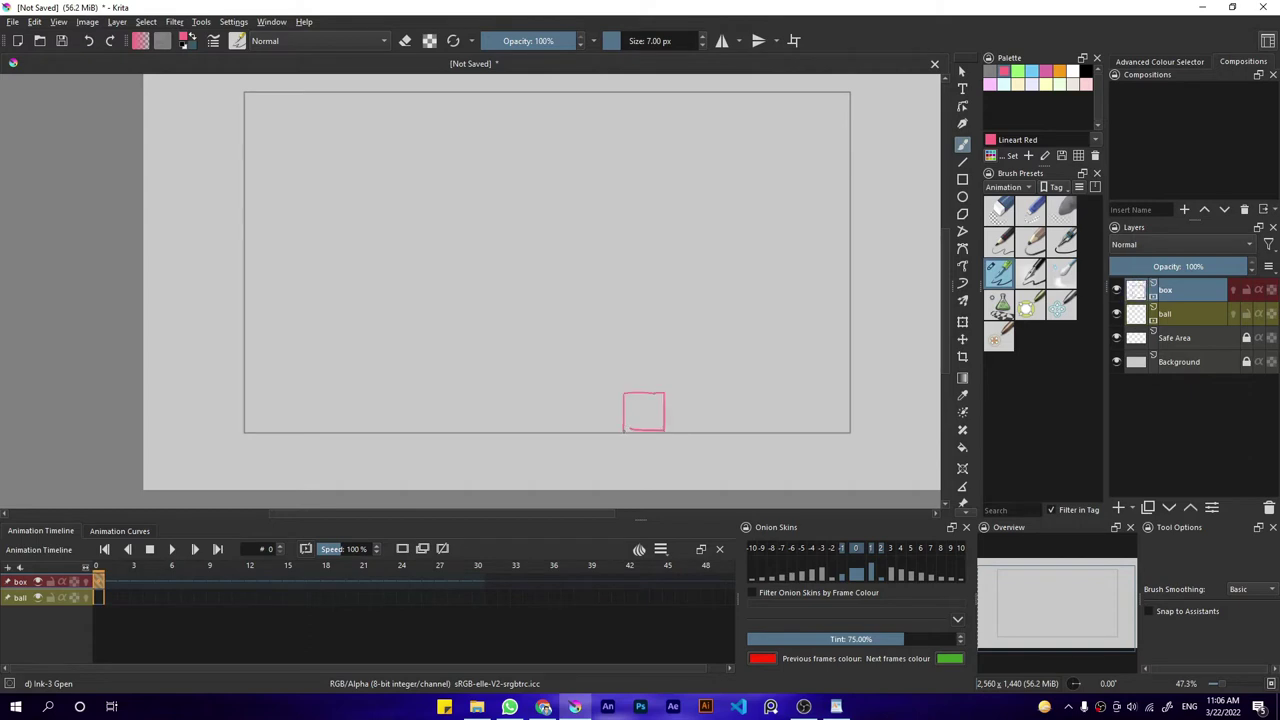
key(period)
key(period)
drag(624, 429, 624, 394)
drag(624, 394, 664, 393)
key(ctrl+z)
click(85, 581)
drag(664, 393, 664, 430)
drag(664, 430, 644, 342)
key(ctrl+t)
key(Return)
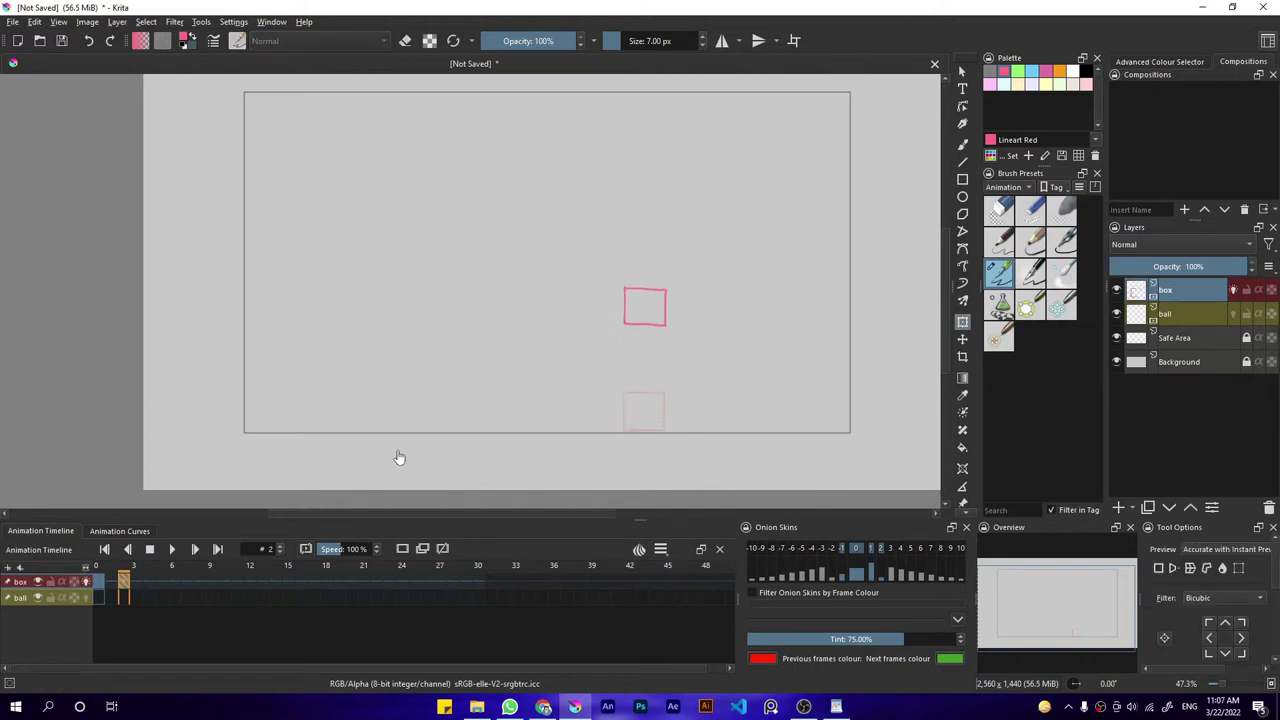
click(112, 568)
Move the top box keyframe to frame 6 and sketch the middle box on frame 3.
click(114, 581)
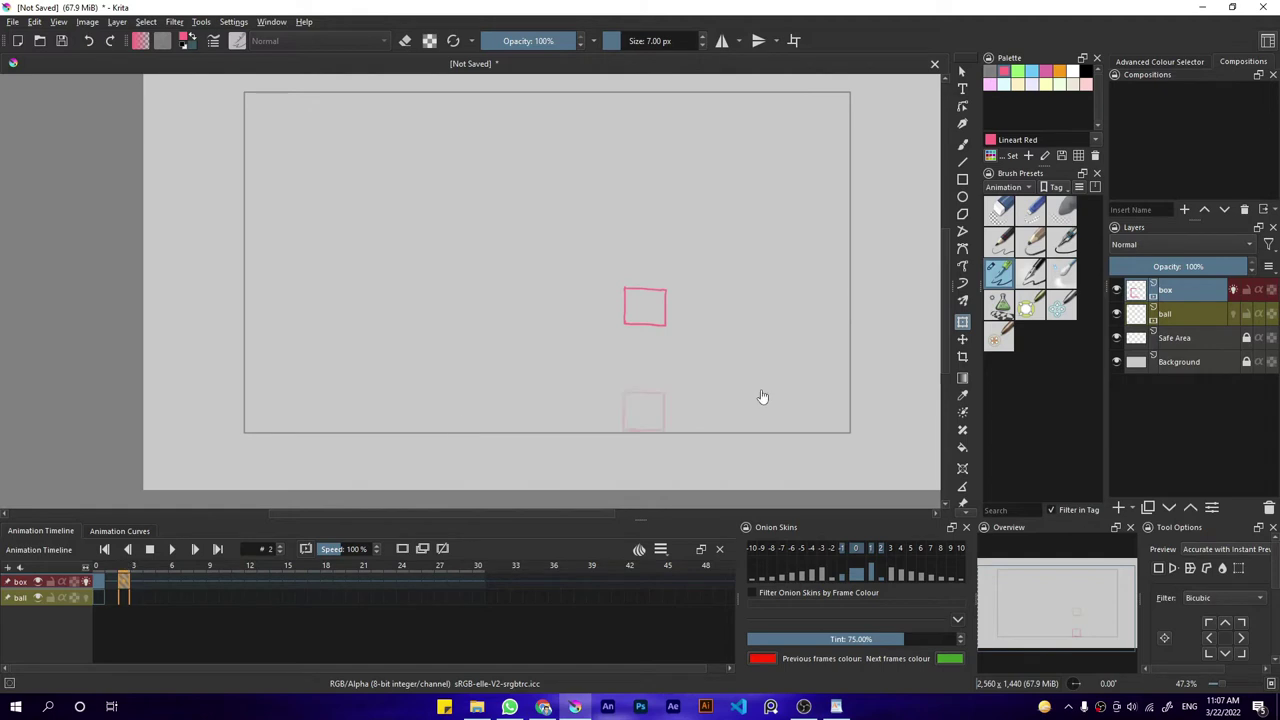
drag(118, 583, 172, 581)
click(135, 581)
key(b)
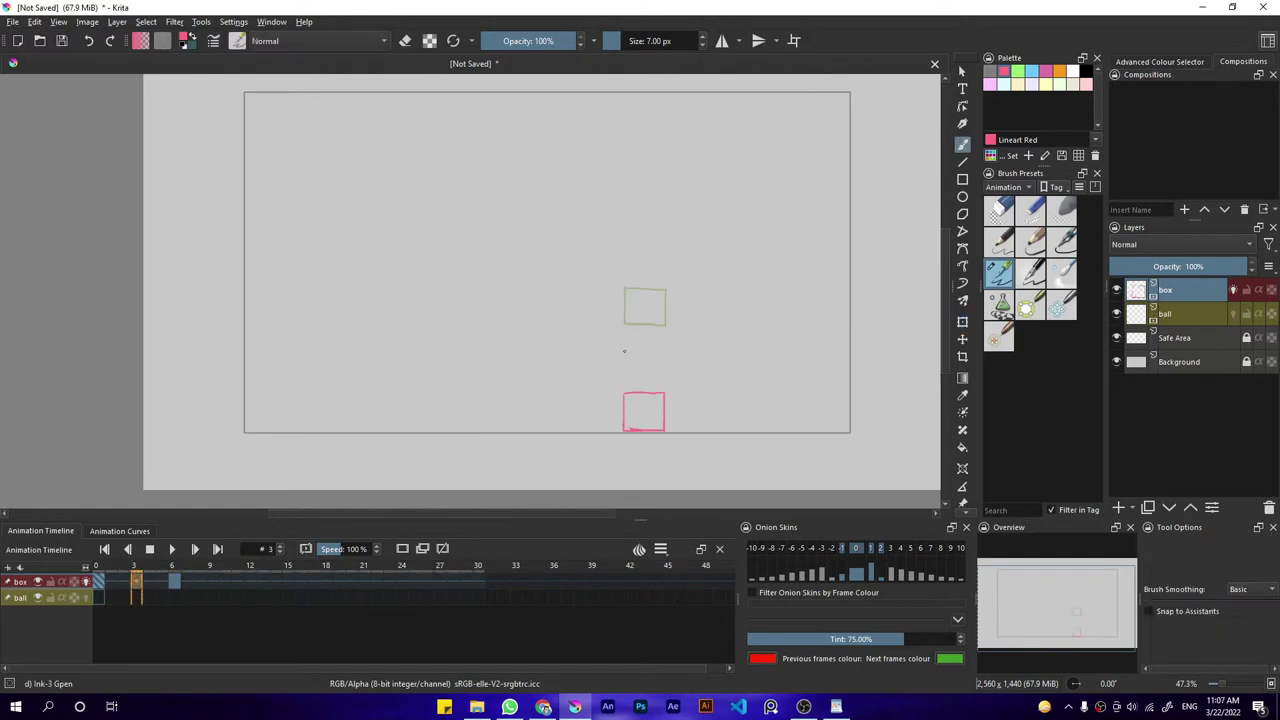
mouse_move(624, 351)
mouse_down()
mouse_move(659, 370)
mouse_move(662, 346)
mouse_move(625, 374)
mouse_up()
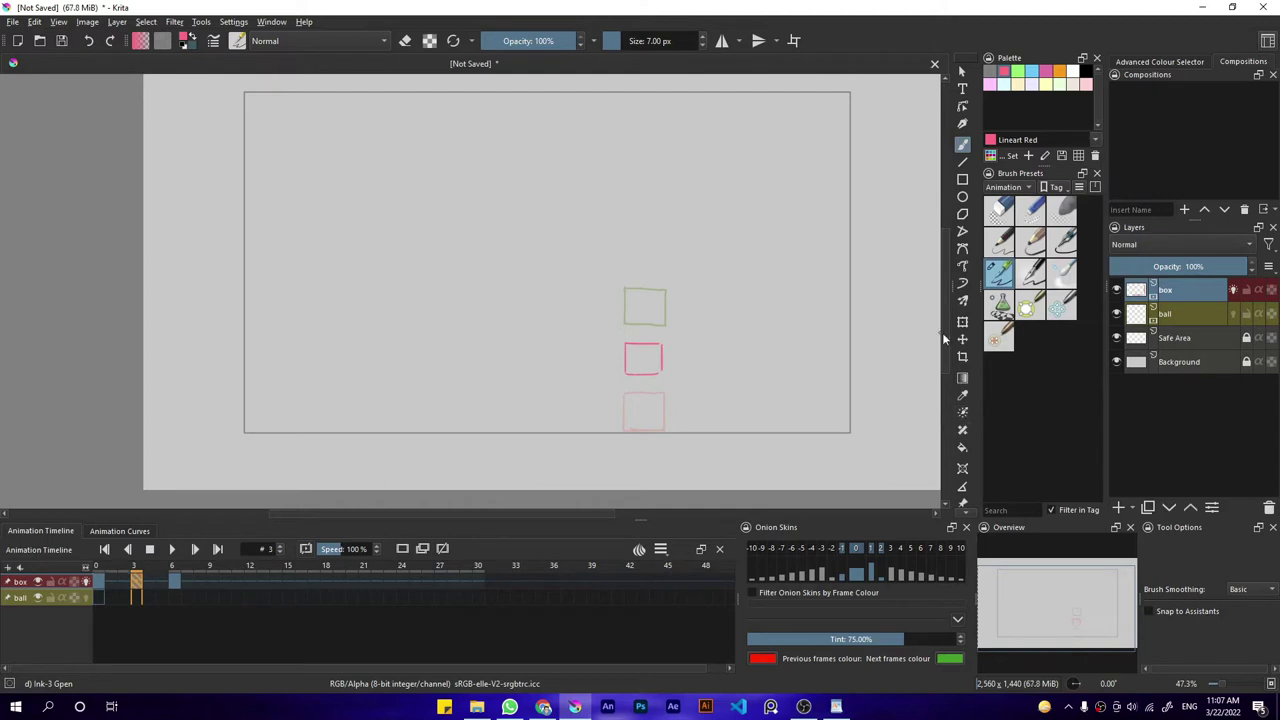
Try tracing the middle box with Magnetic Selection, then undo the selection.
scroll(962, 340, down, 5)
click(962, 470)
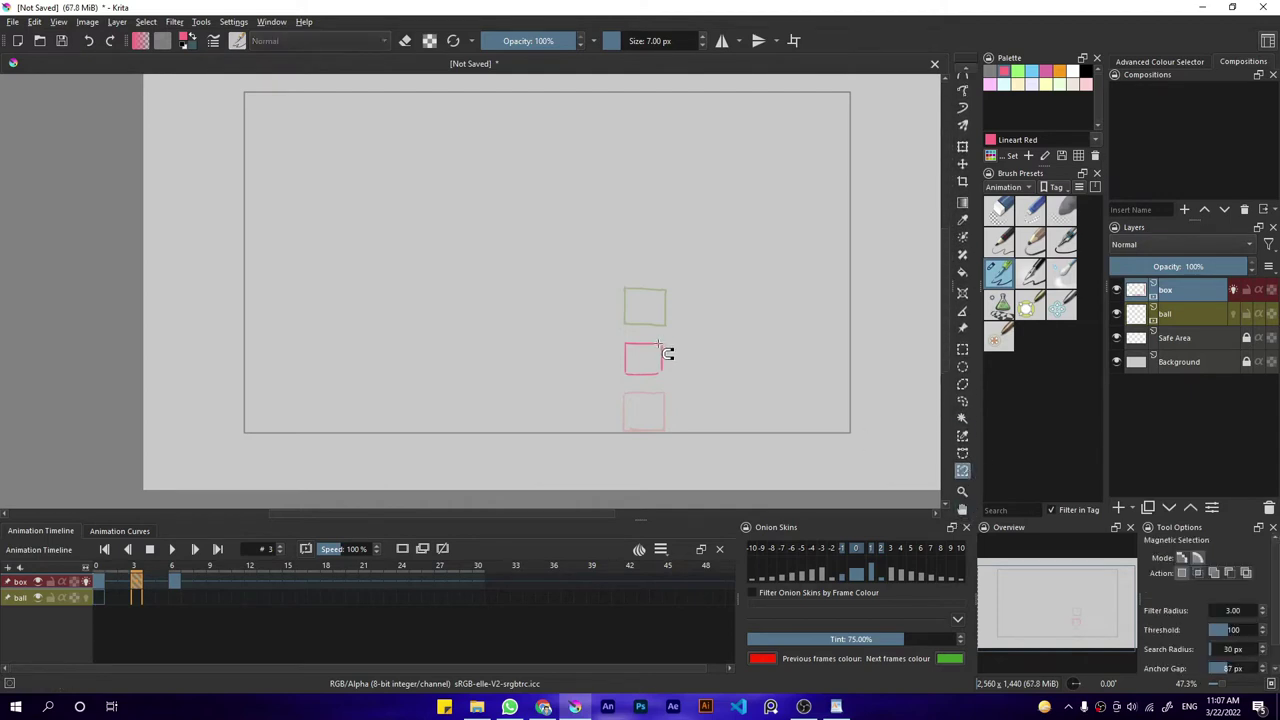
click(661, 347)
key(ctrl+z)
key(b)
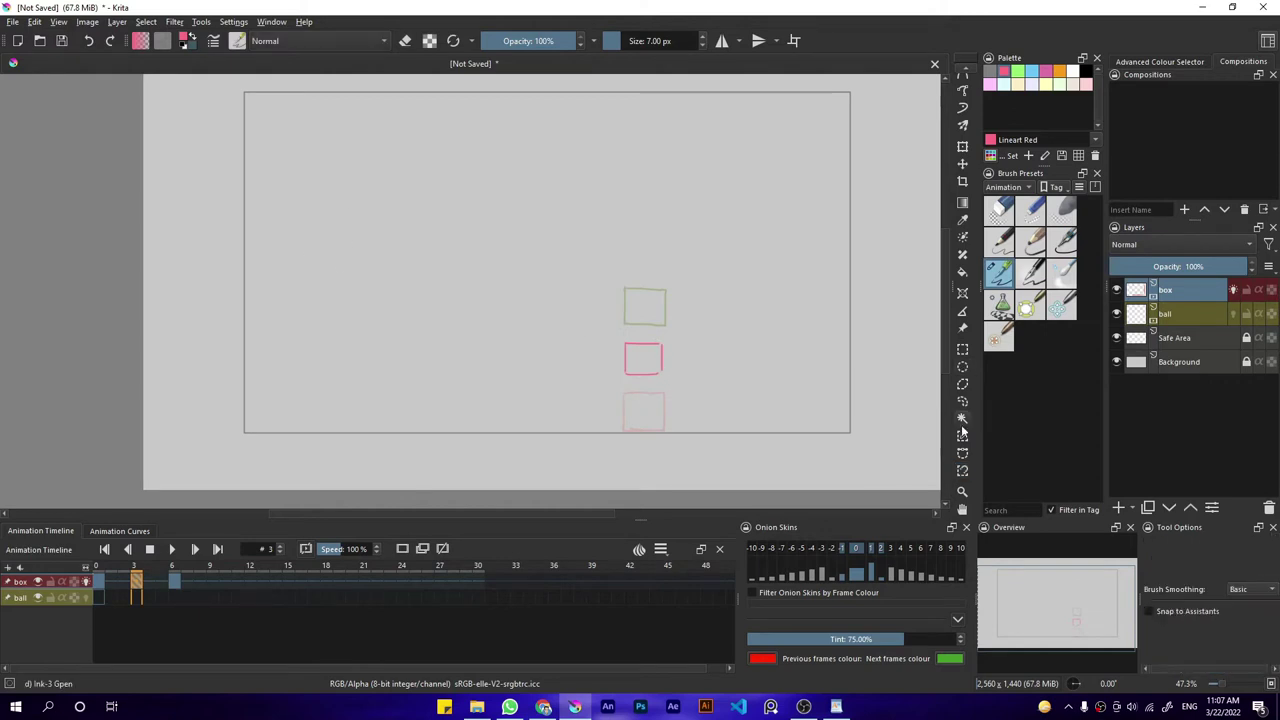
click(962, 470)
Step through box frames 1 to 3 and select a range of frames on the box row.
key(b)
scroll(672, 358, up, 3)
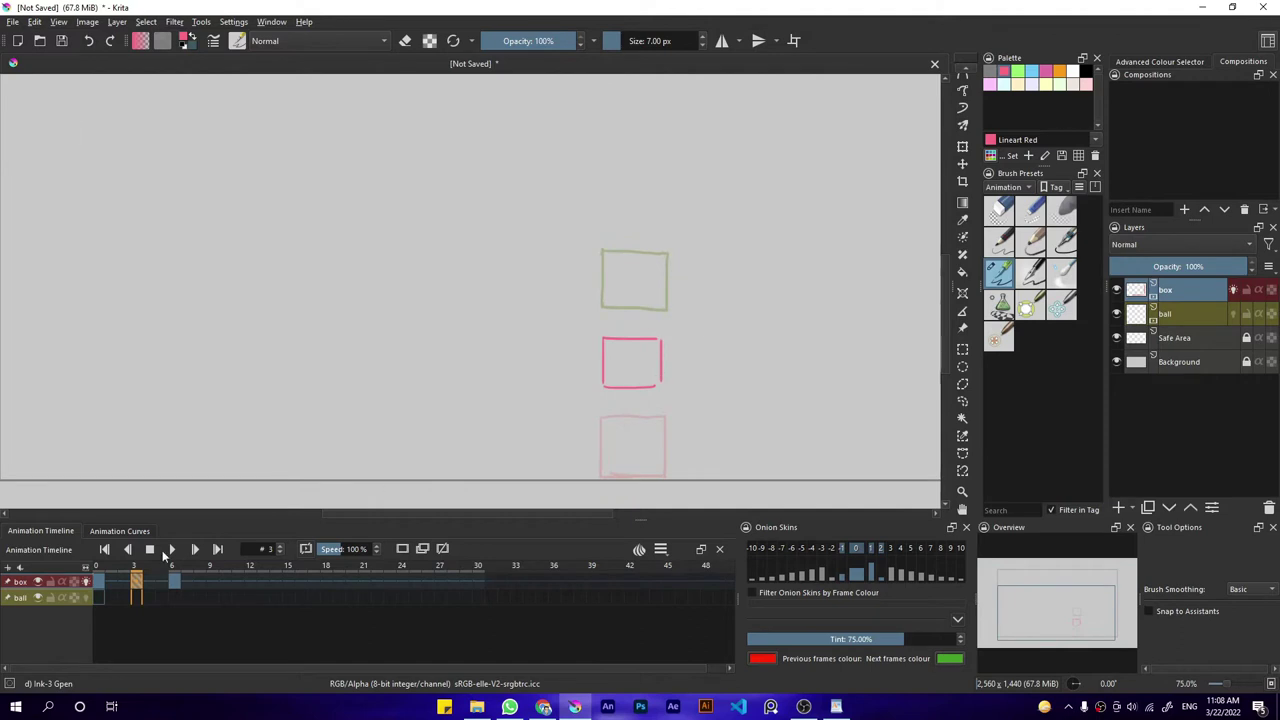
click(110, 567)
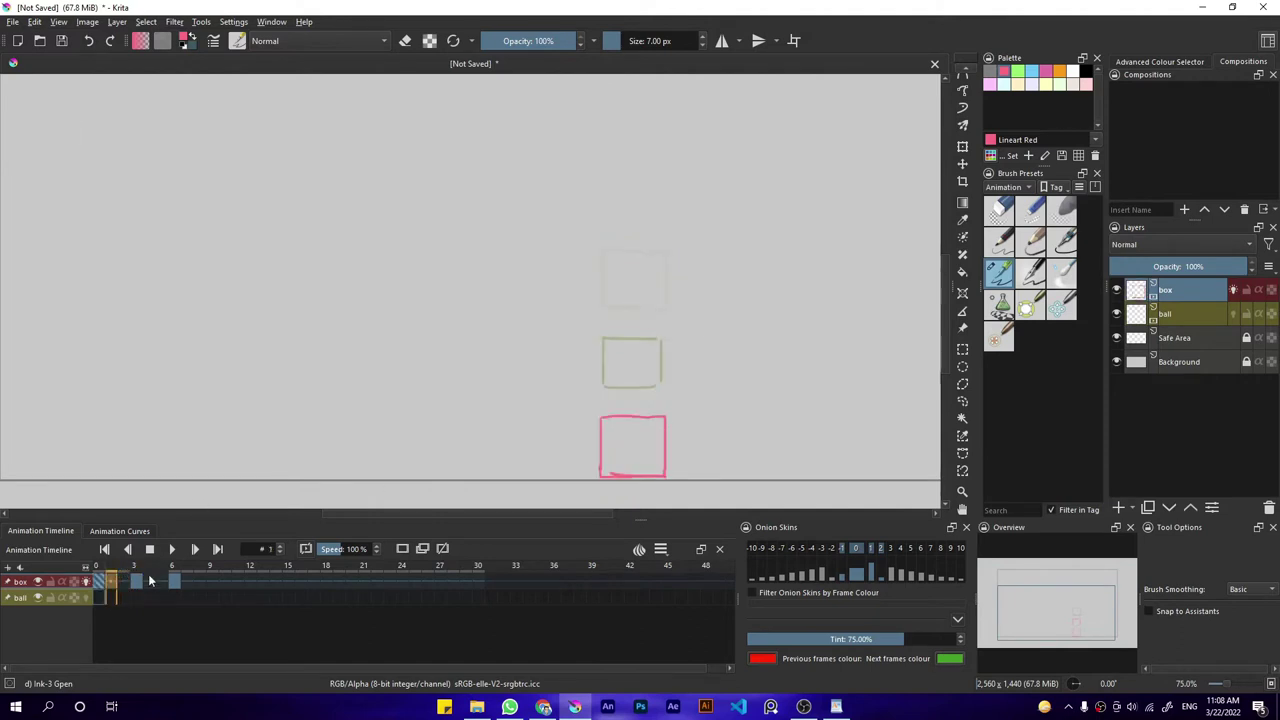
click(146, 572)
click(118, 568)
click(166, 572)
click(120, 566)
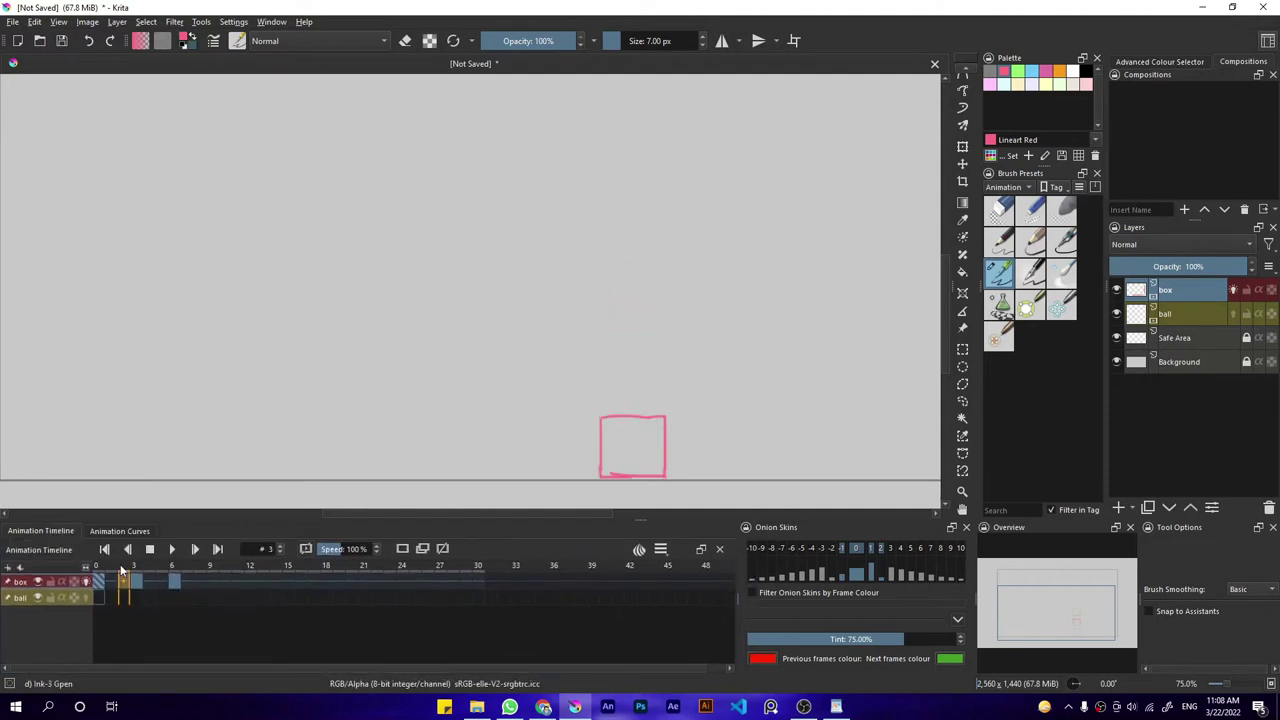
drag(158, 581, 128, 581)
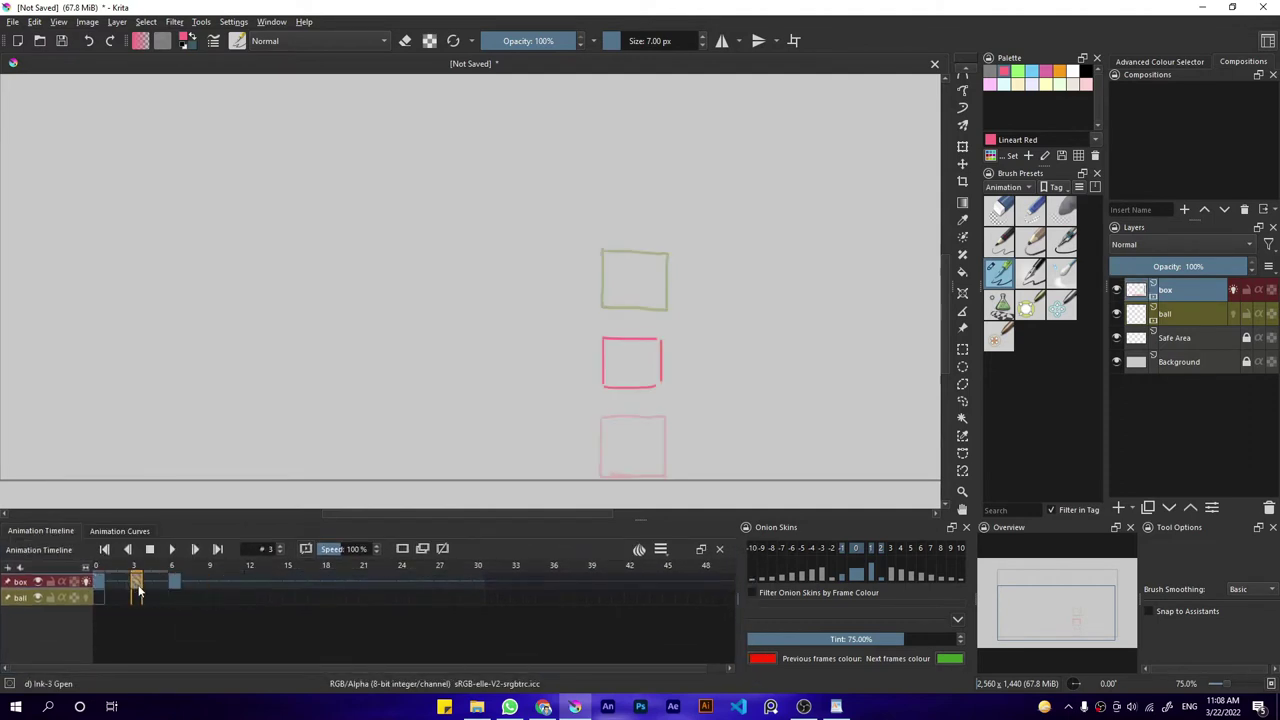
Draw stretched boxes on frames 4 and 5, play the animation, and check frames 0 and 6.
click(148, 581)
mouse_move(603, 282)
mouse_down()
mouse_move(602, 316)
mouse_move(604, 284)
mouse_up()
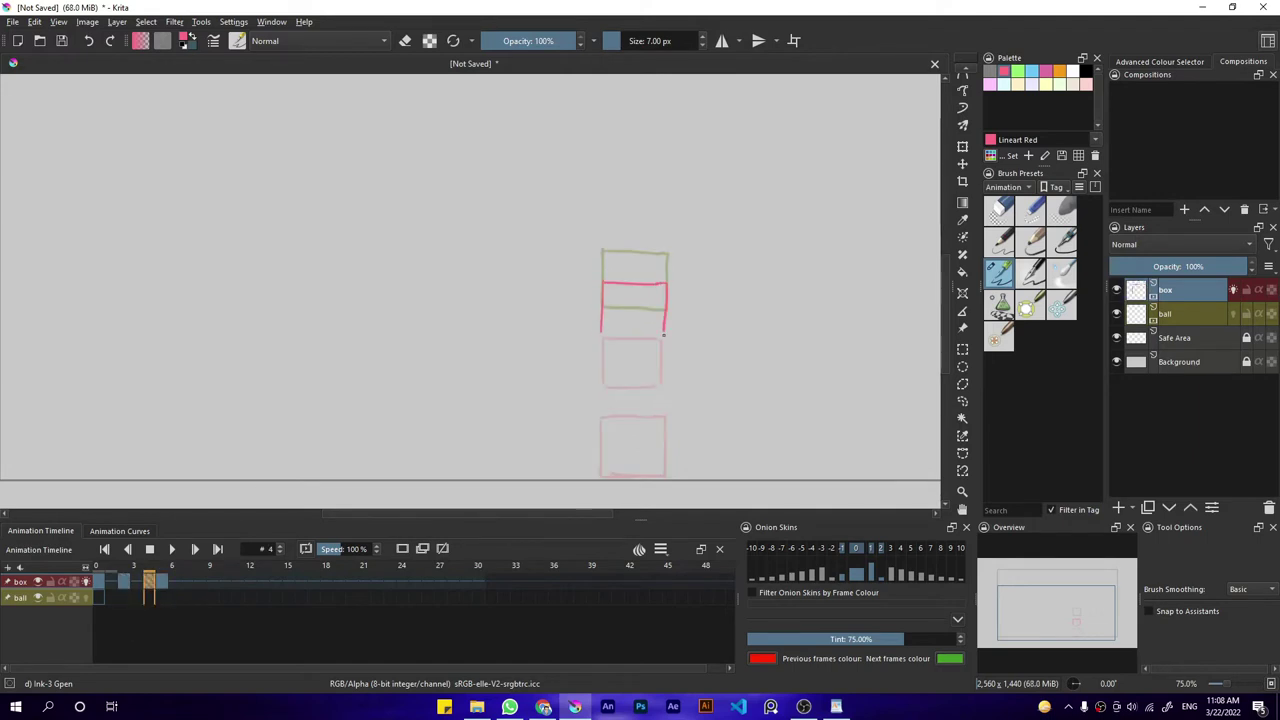
key(ctrl+r)
key(space)
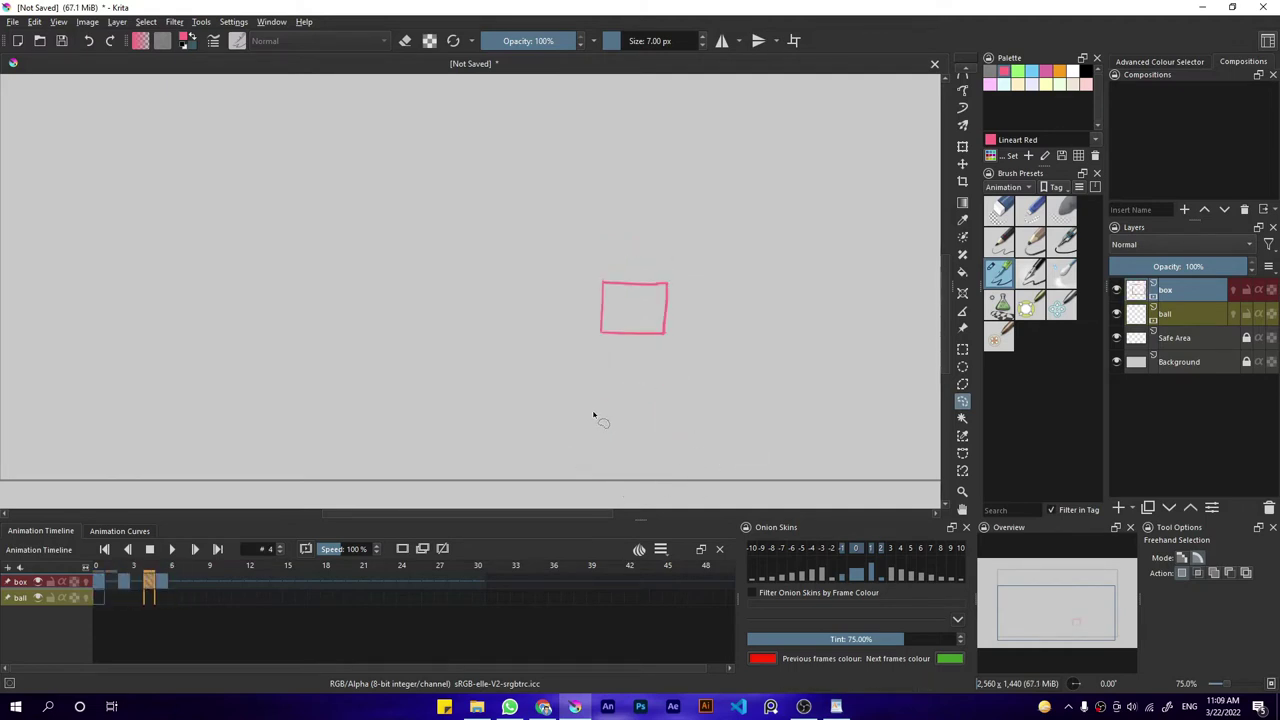
key(b)
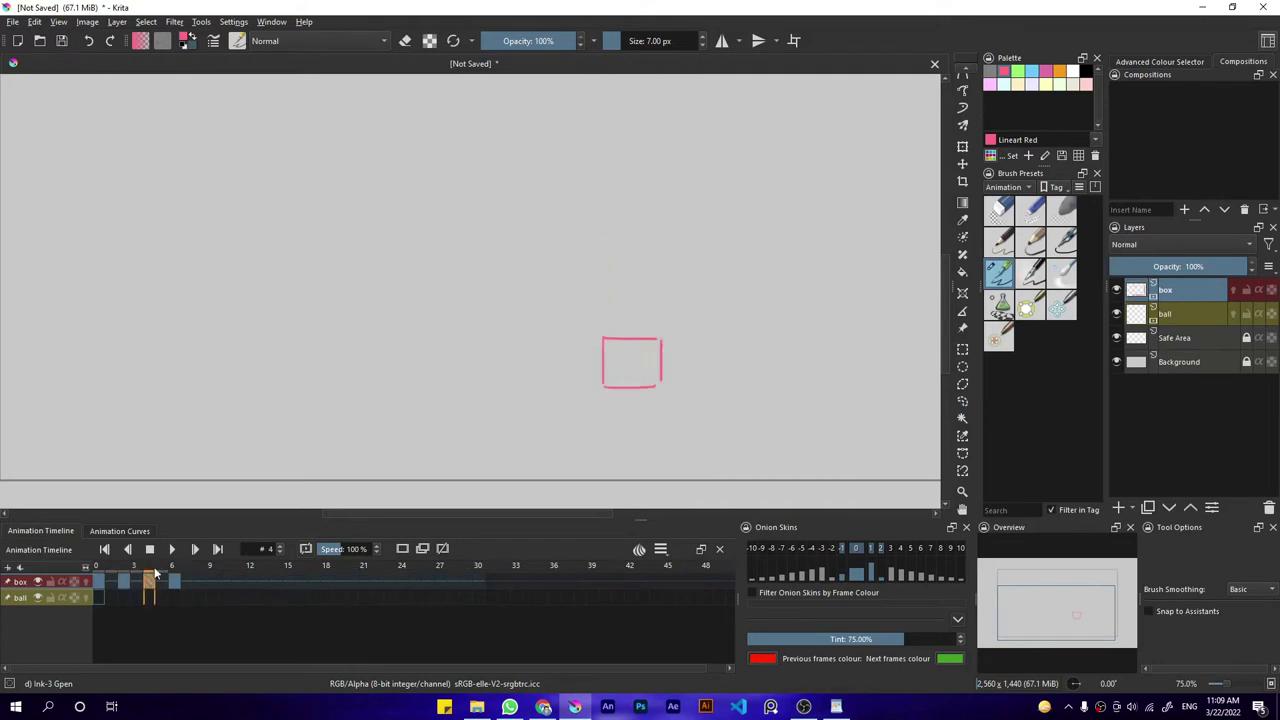
mouse_move(603, 265)
mouse_down()
mouse_move(665, 267)
mouse_move(665, 318)
mouse_up()
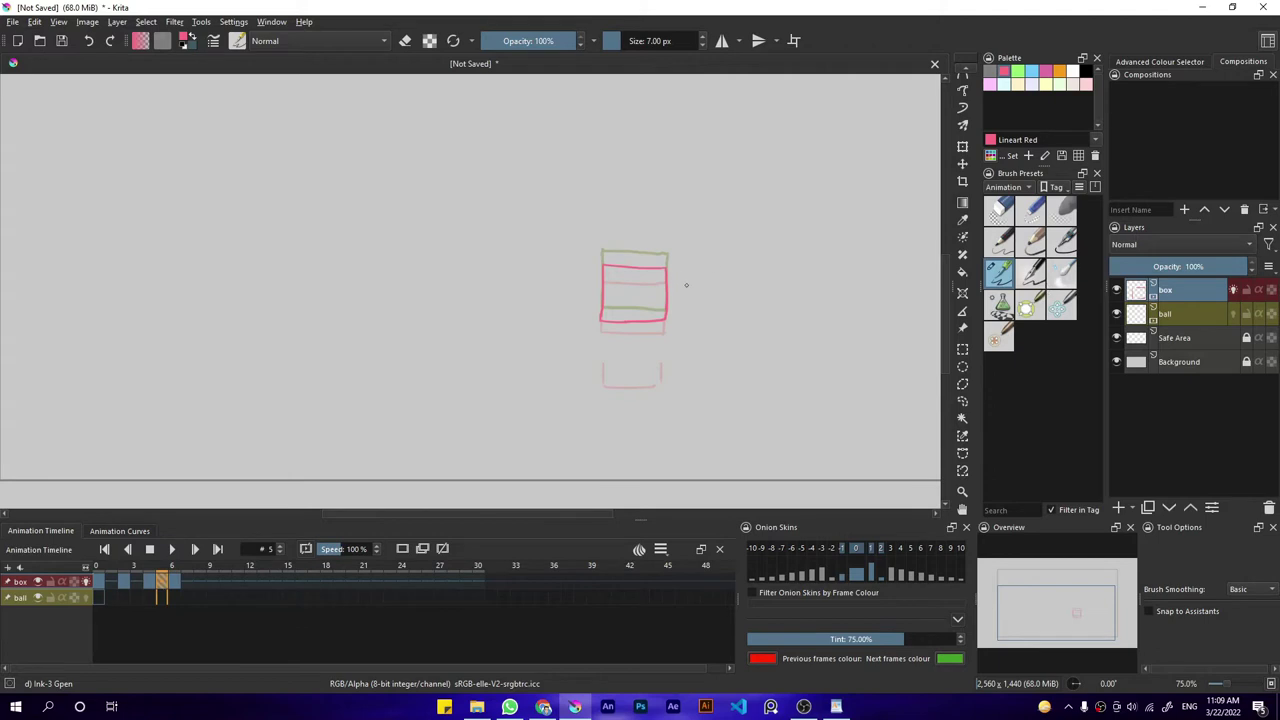
click(149, 549)
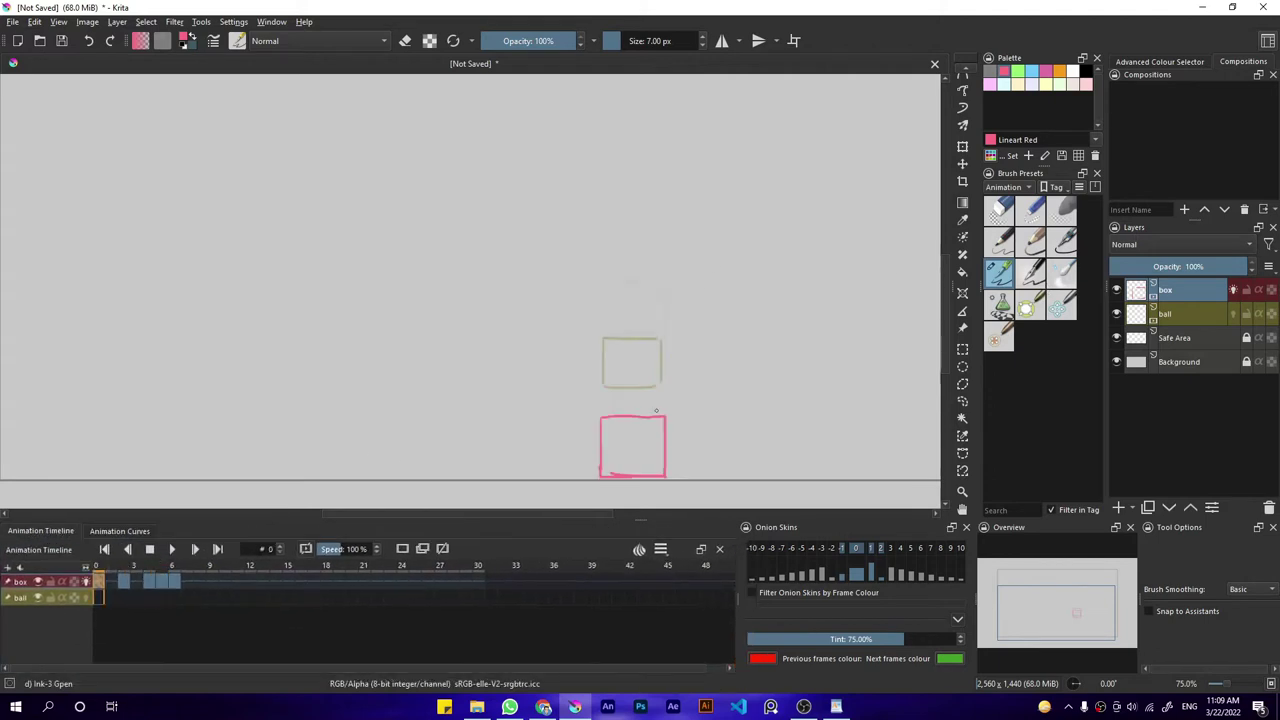
key(period)
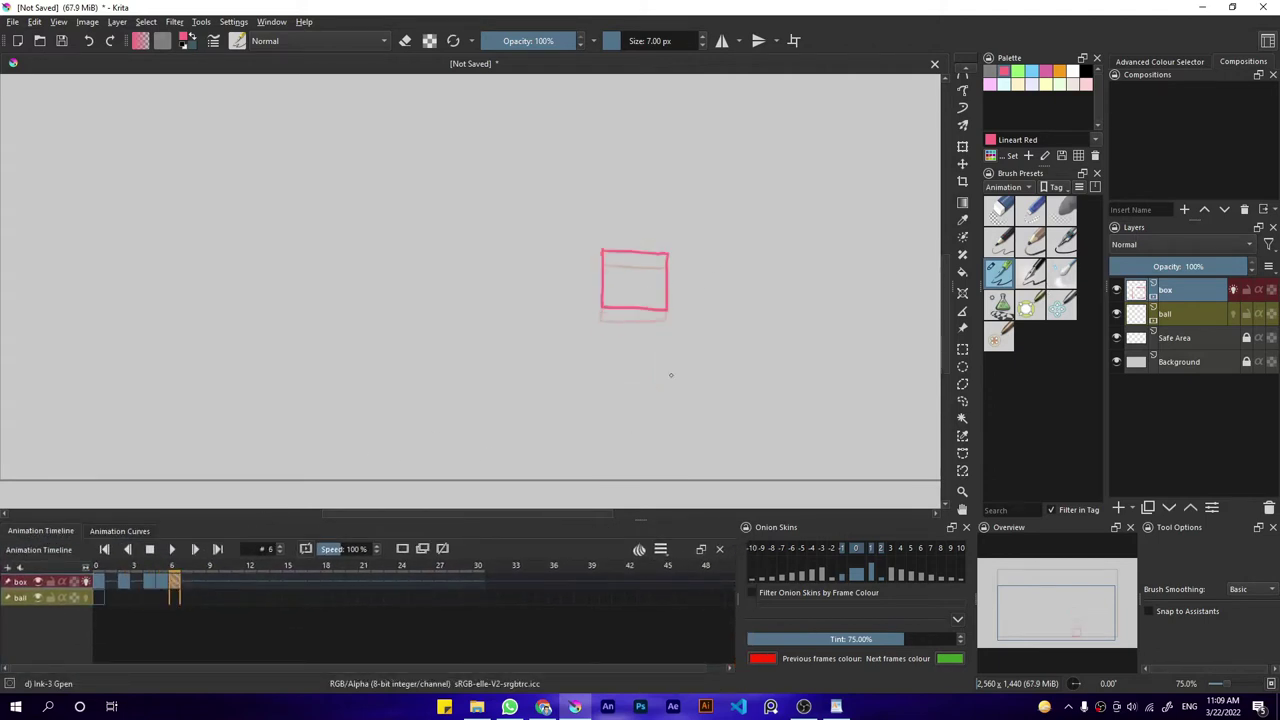
Drag the frame-5 box drawing to frame 7 and step through the box keyframes to frame 8.
scroll(640, 355, down, 2)
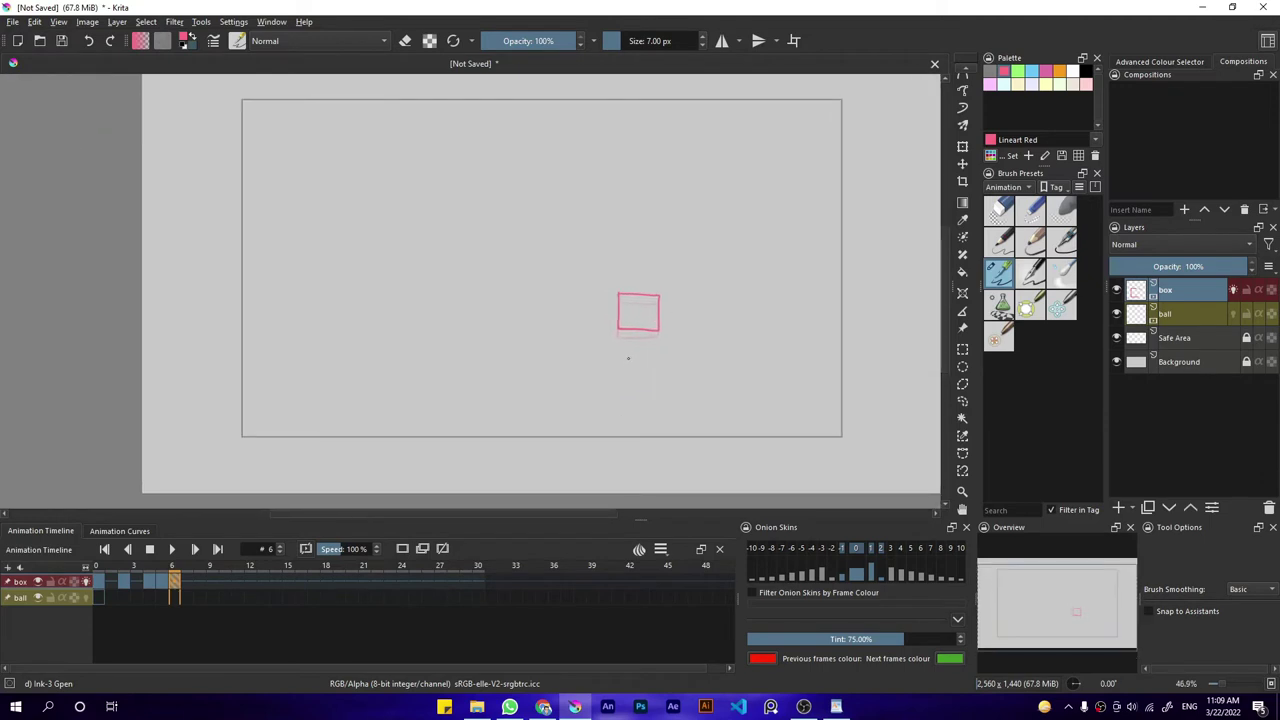
drag(150, 581, 186, 586)
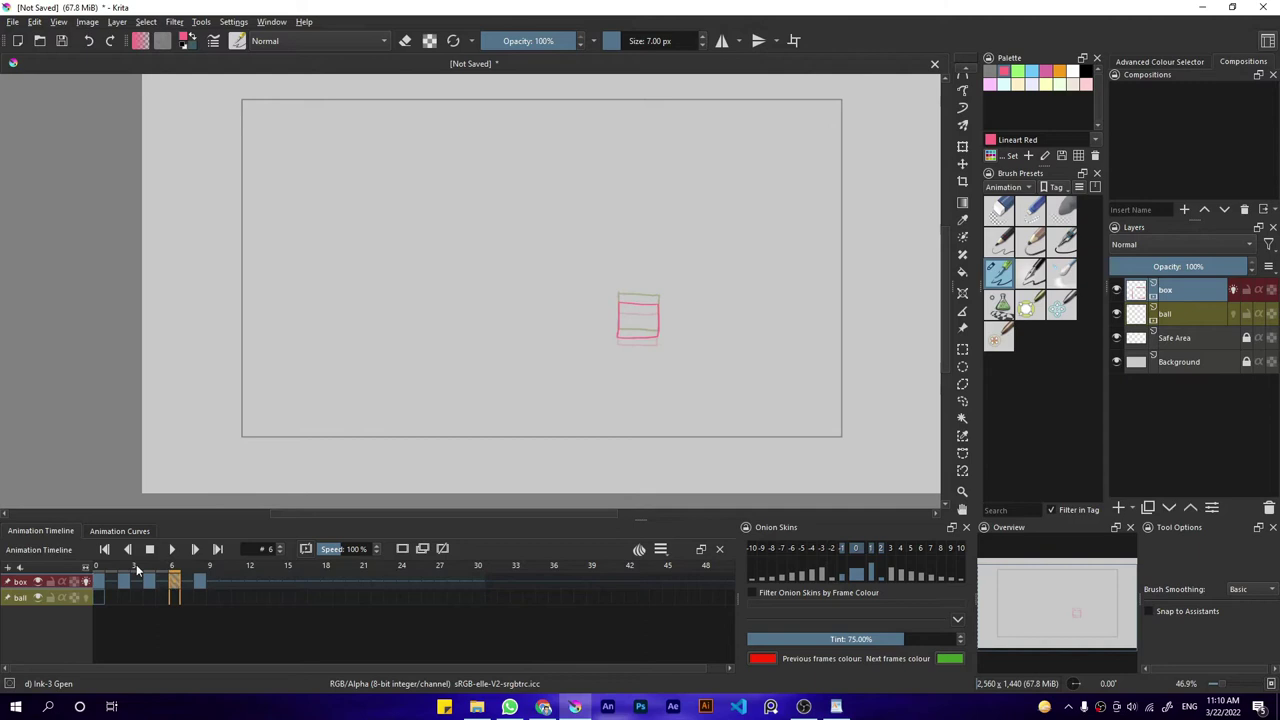
key(comma)
key(comma)
key(comma)
key(comma)
key(comma)
key(comma)
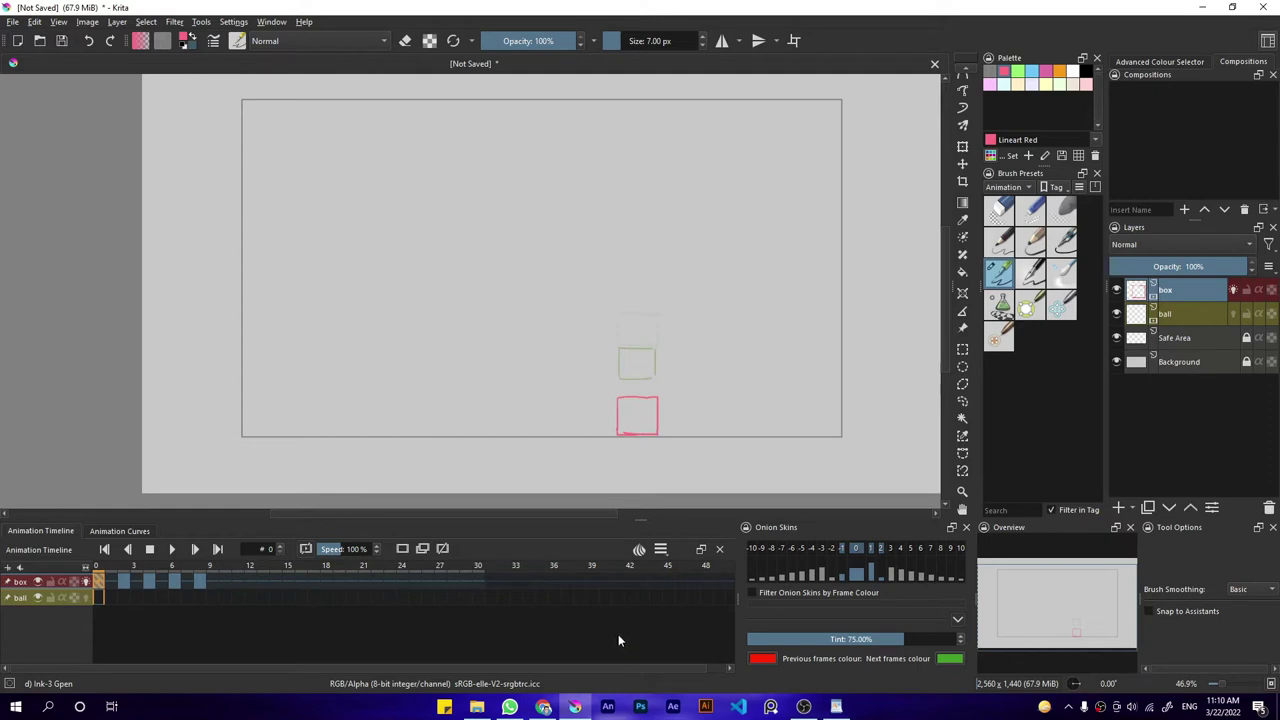
key(period)
key(period)
key(period)
key(period)
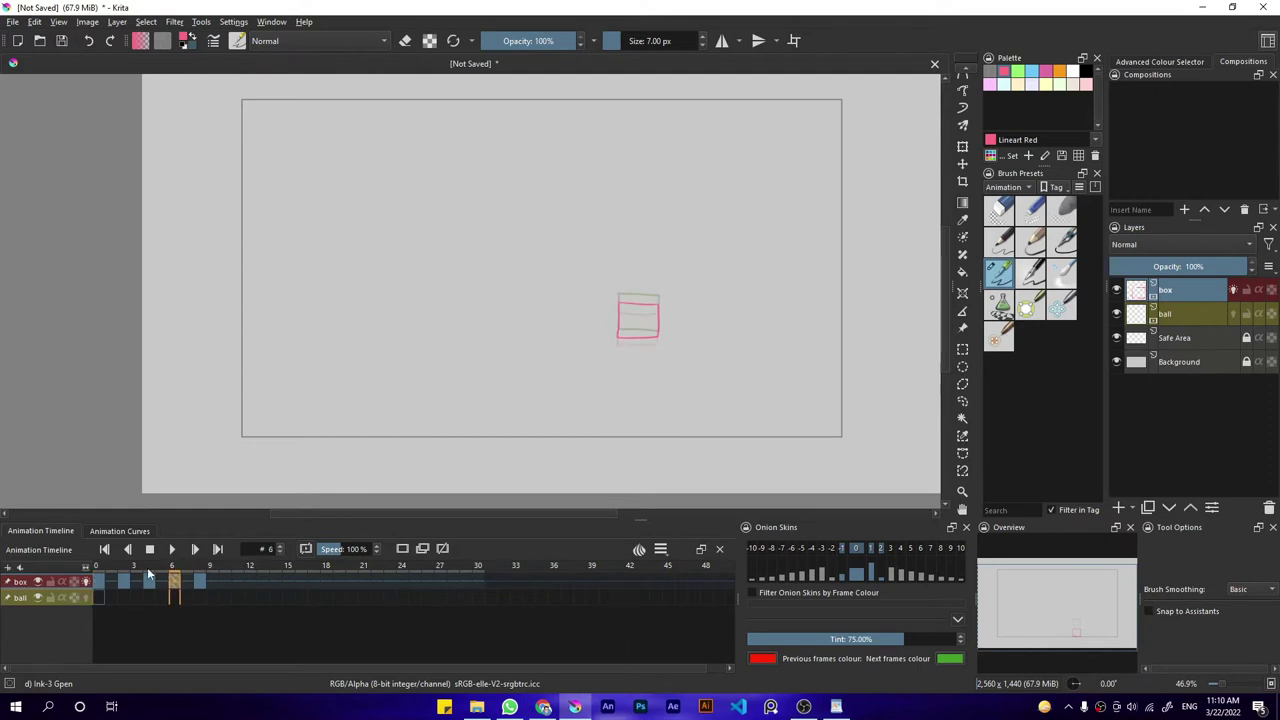
key(comma)
key(comma)
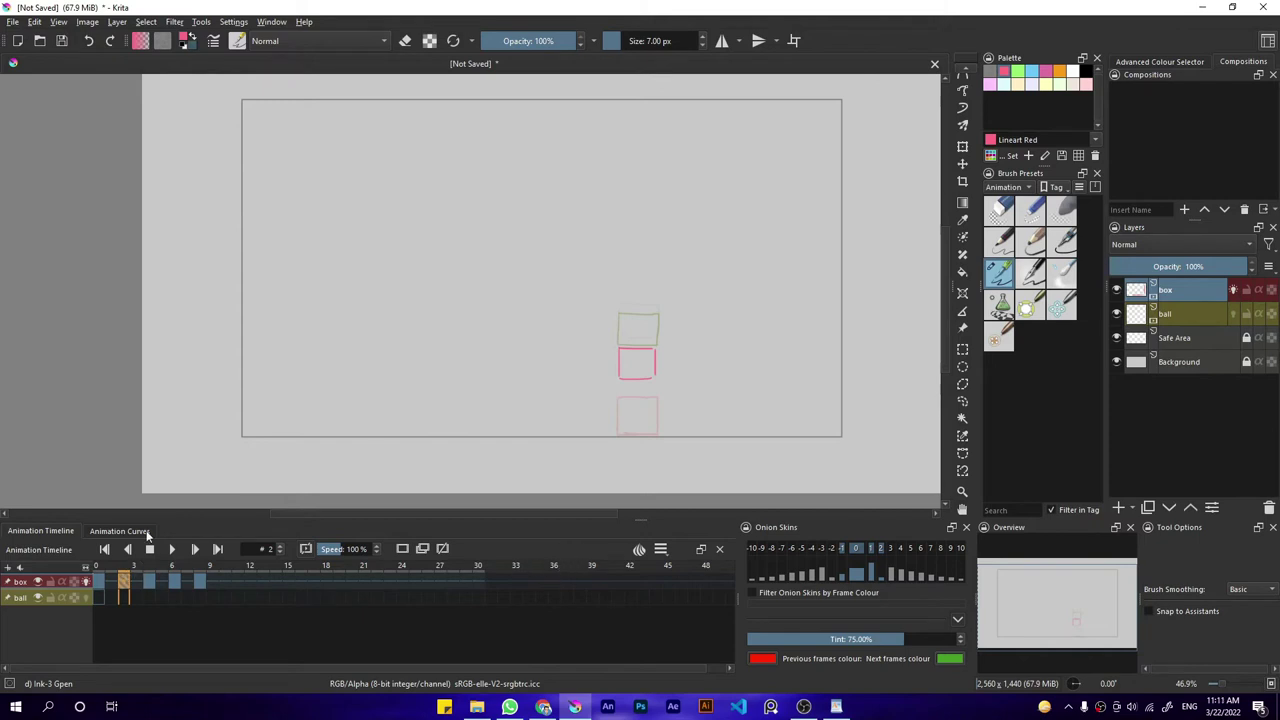
click(148, 566)
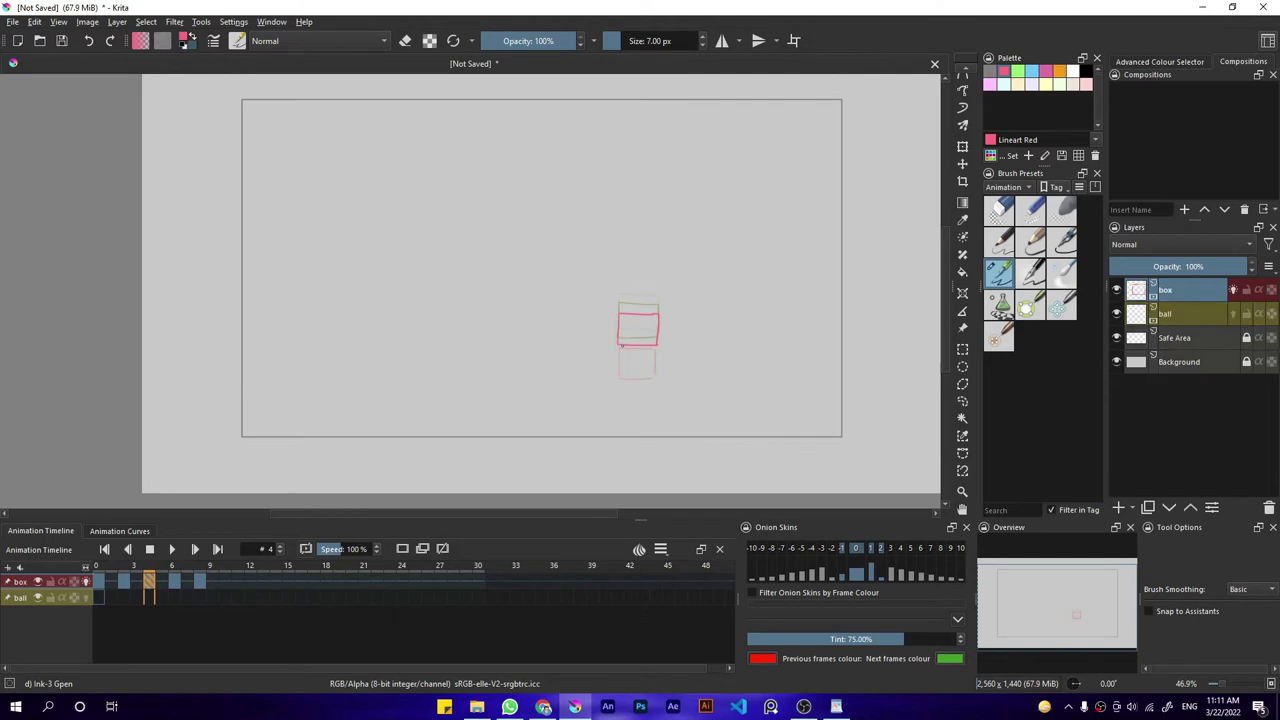
click(216, 550)
click(216, 550)
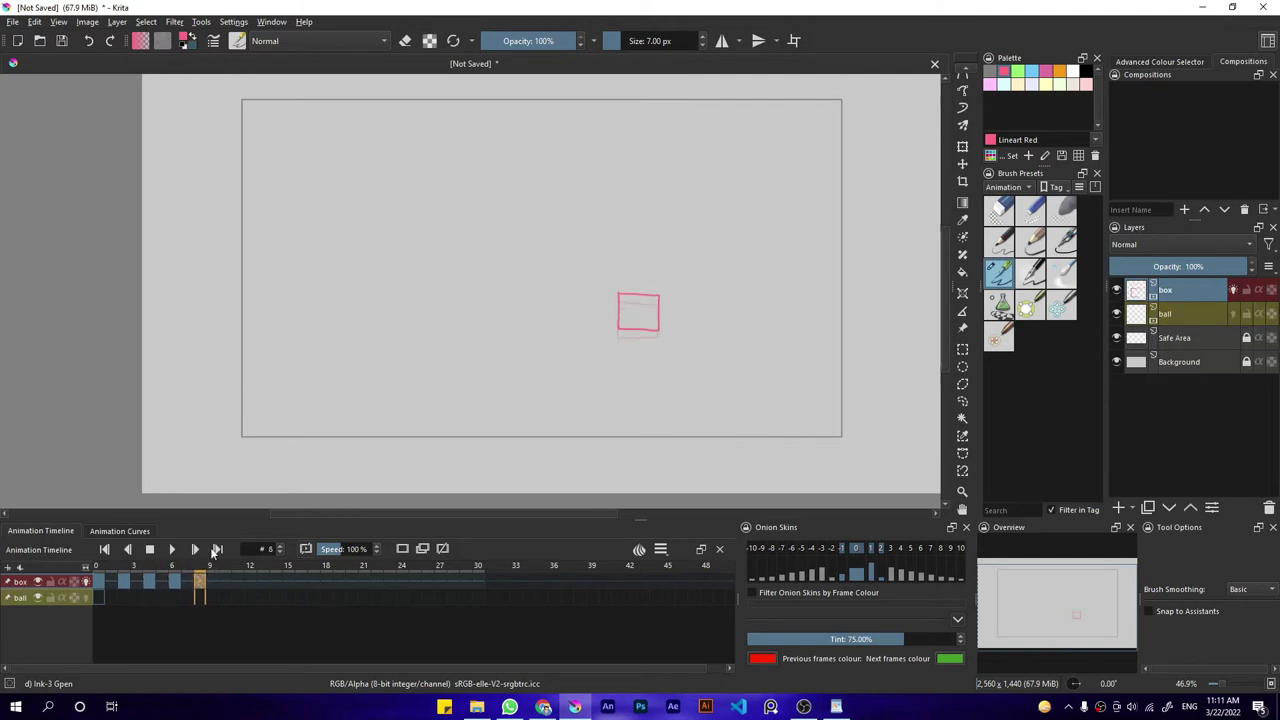
Start a composition export, cancel the folder choice, and browse the menus.
click(1263, 209)
click(593, 352)
click(233, 21)
Play the box animation back to frame 0, then select the ball layer and pan the canvas.
click(201, 21)
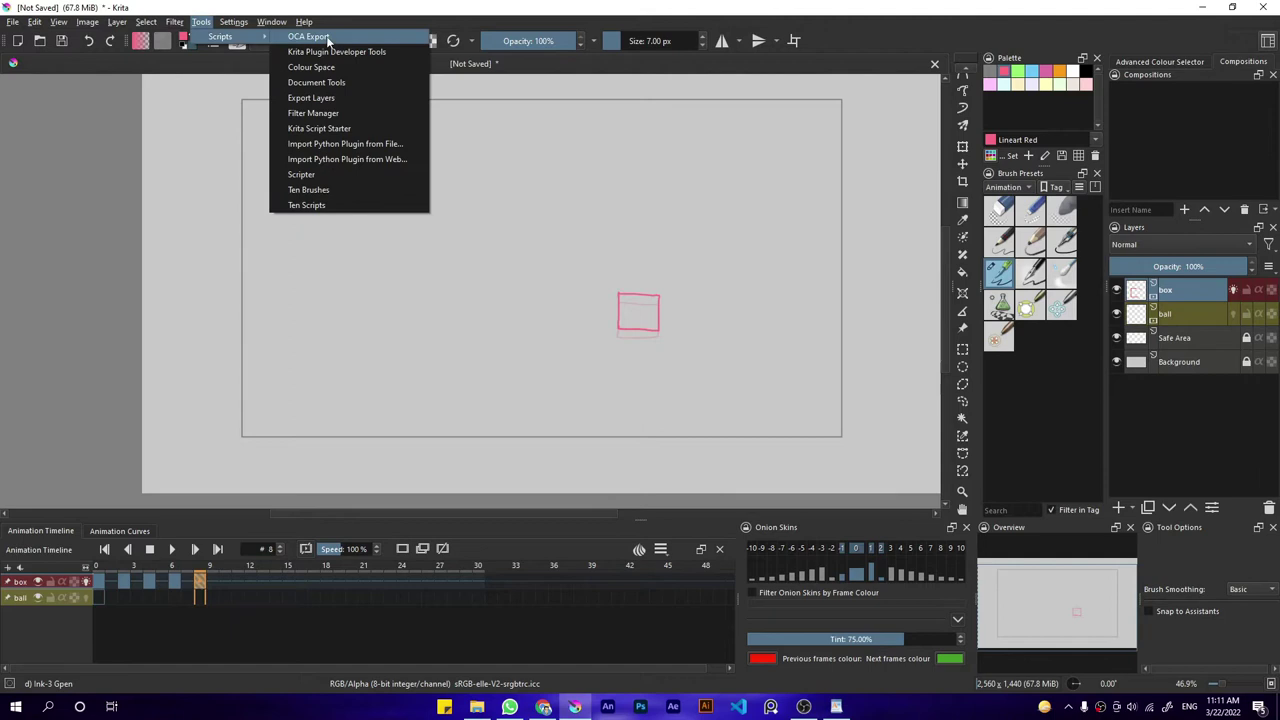
click(785, 99)
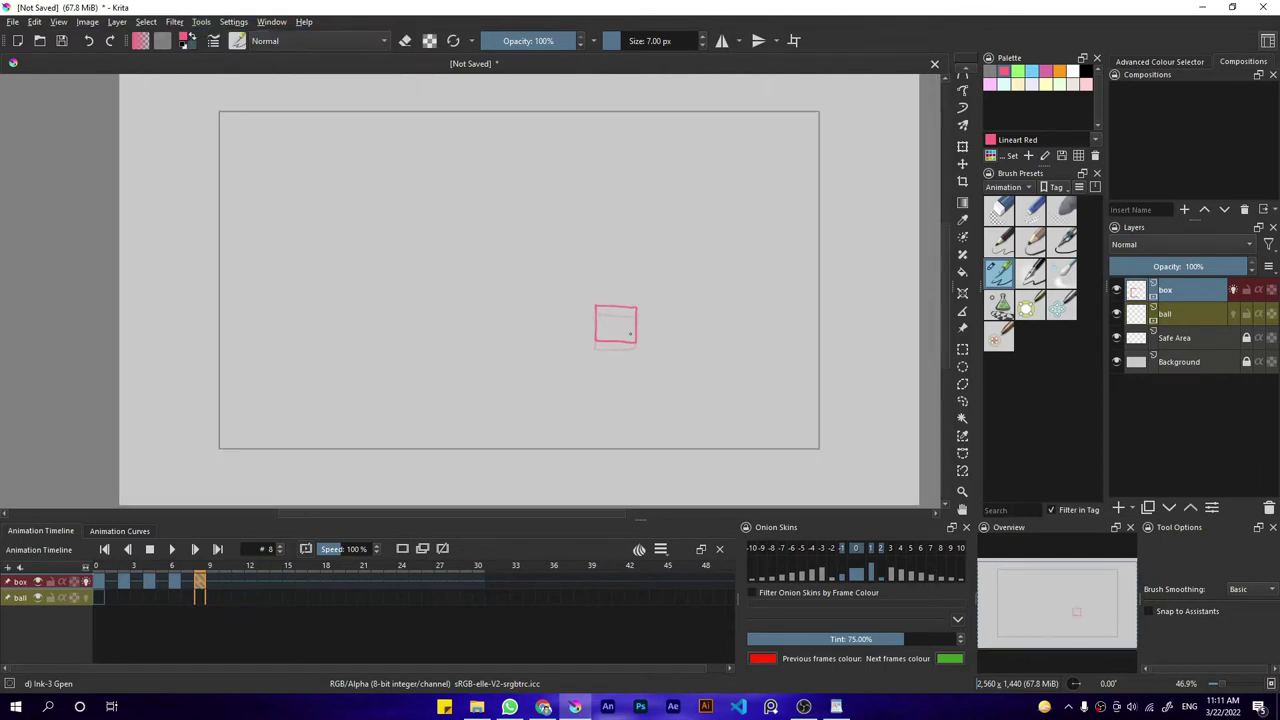
scroll(629, 323, up, 2)
click(127, 549)
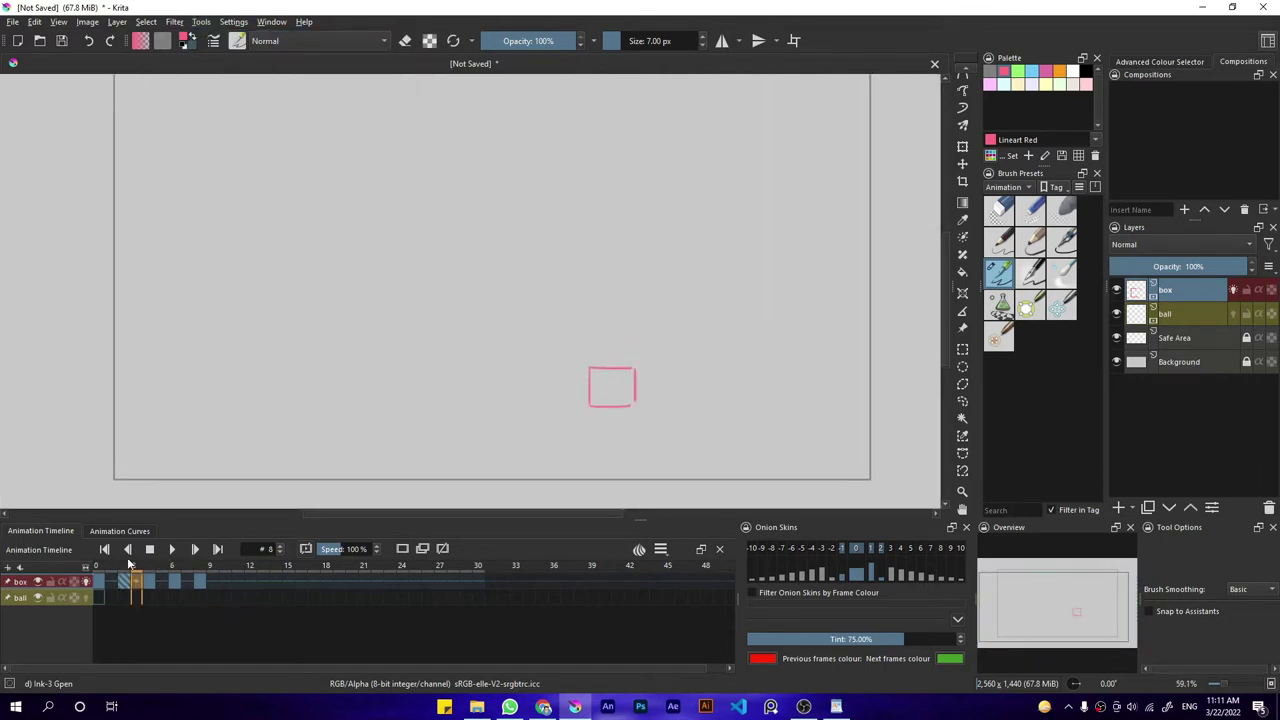
click(127, 549)
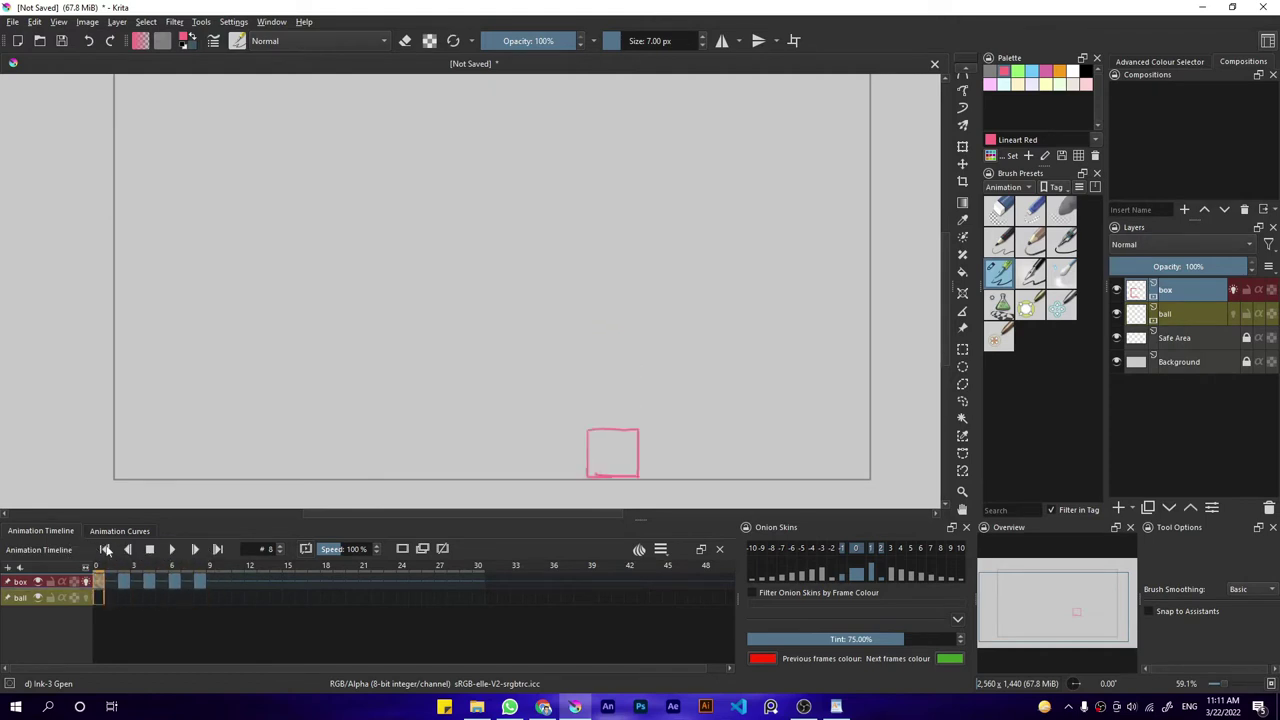
click(149, 549)
click(36, 598)
drag(371, 434, 432, 398)
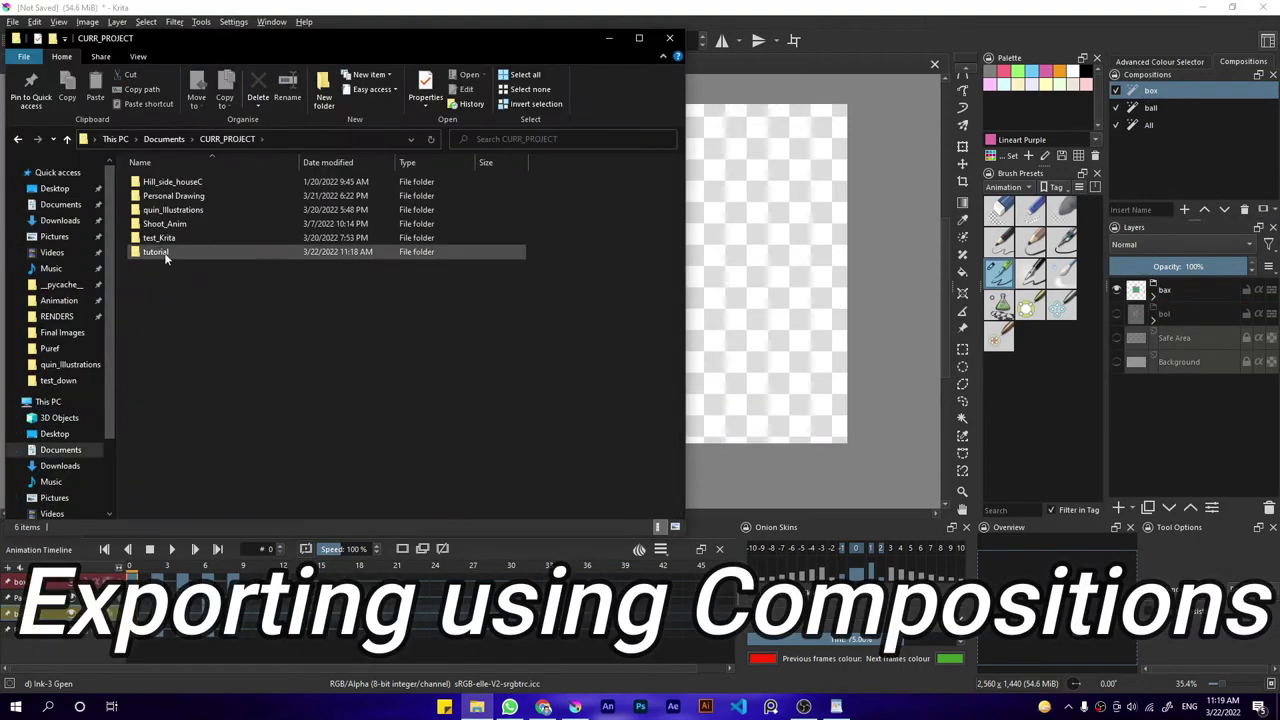
Open the tutorial folder in CURR_PROJECT, then return to Krita's timeline at frame 3.
double_click(155, 252)
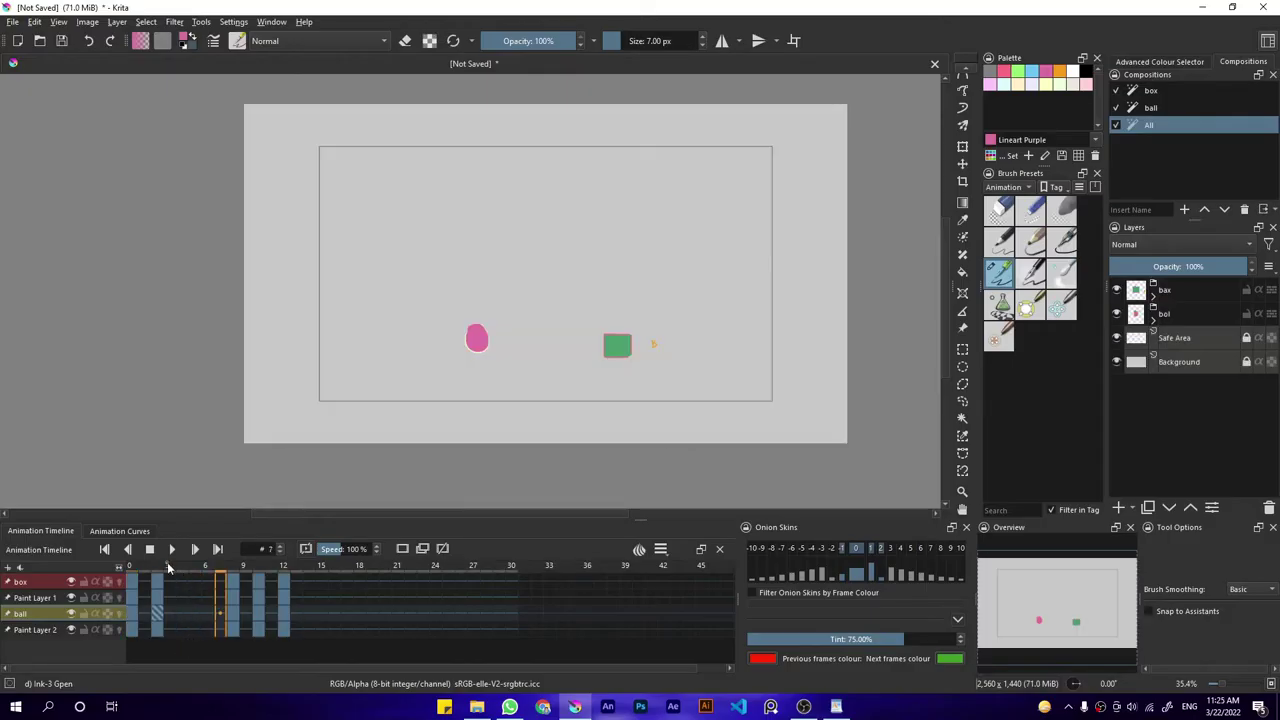
click(168, 568)
Browse the menus for the export script without choosing anything.
click(237, 22)
mouse_move(153, 22)
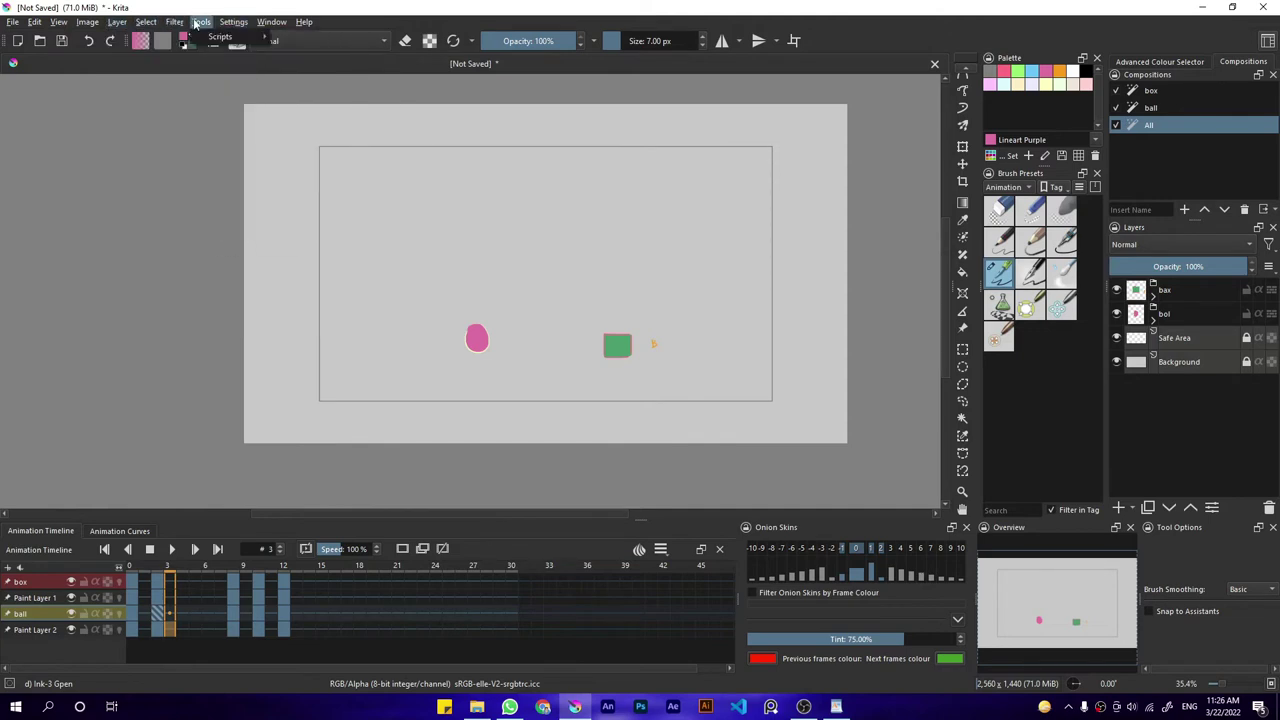
mouse_move(201, 22)
mouse_move(248, 36)
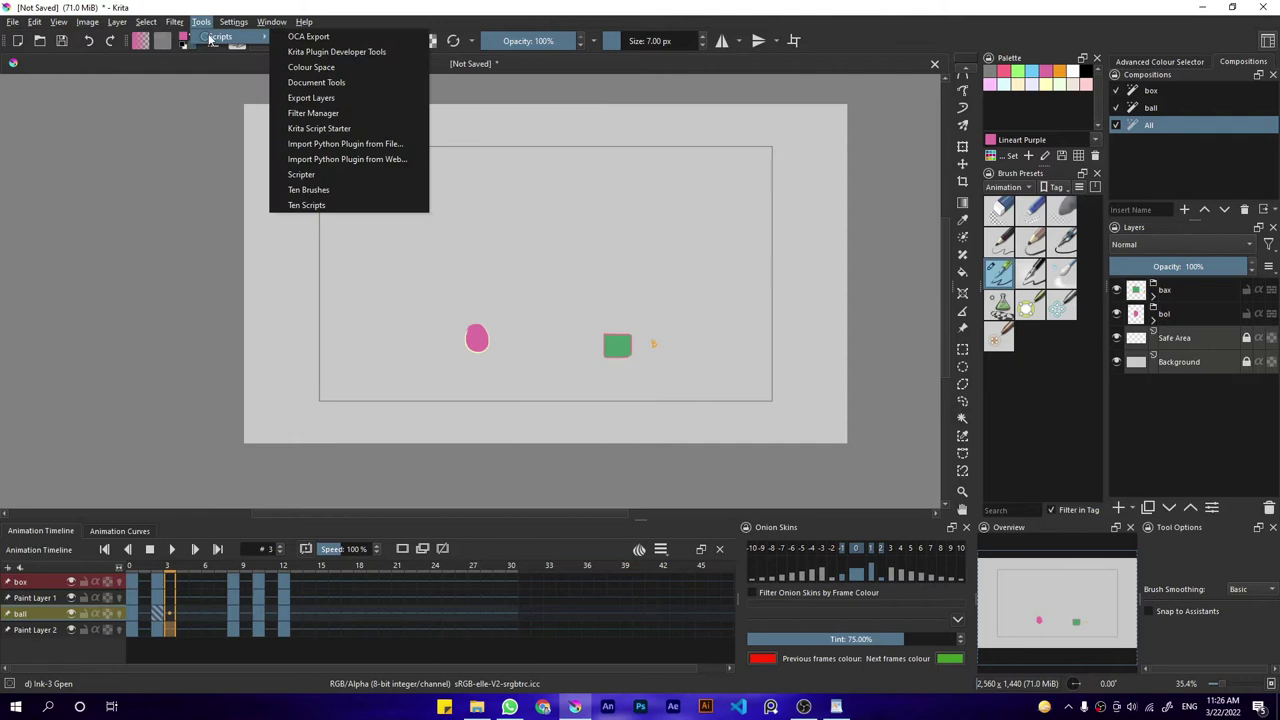
click(166, 161)
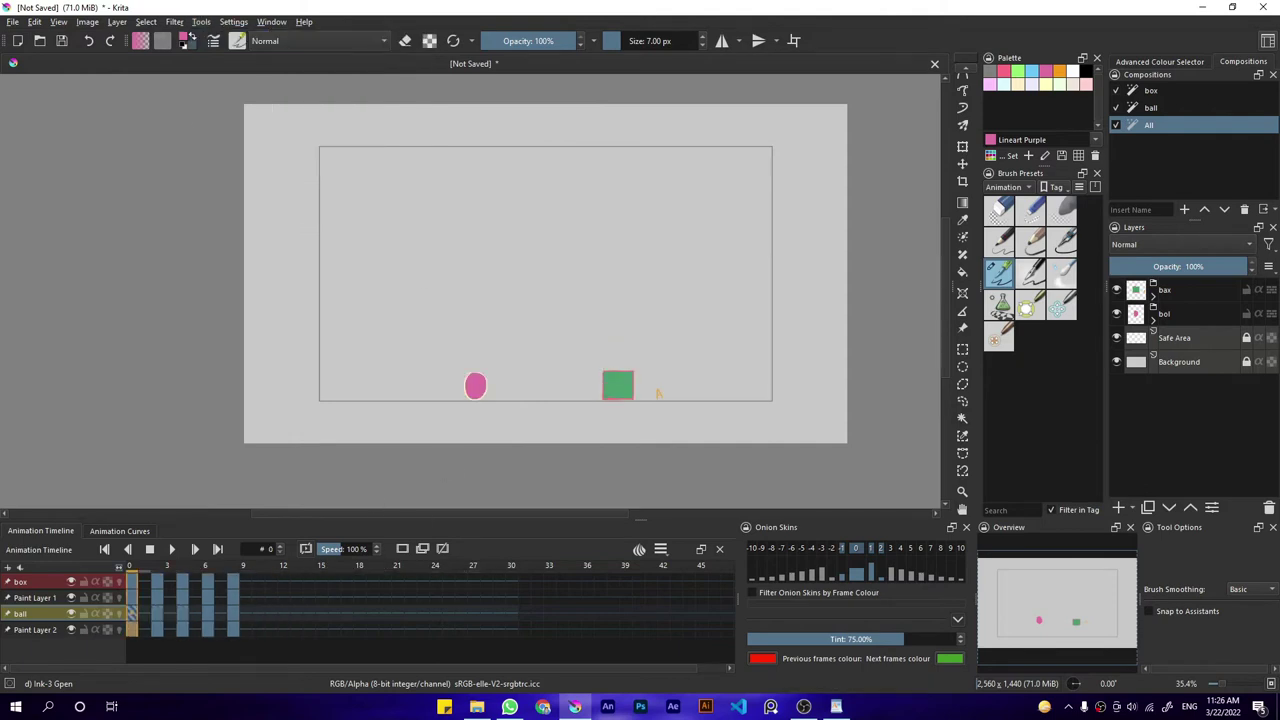
Switch to the ball composition and back to All, then restore the Advanced Colour Selector.
click(1186, 107)
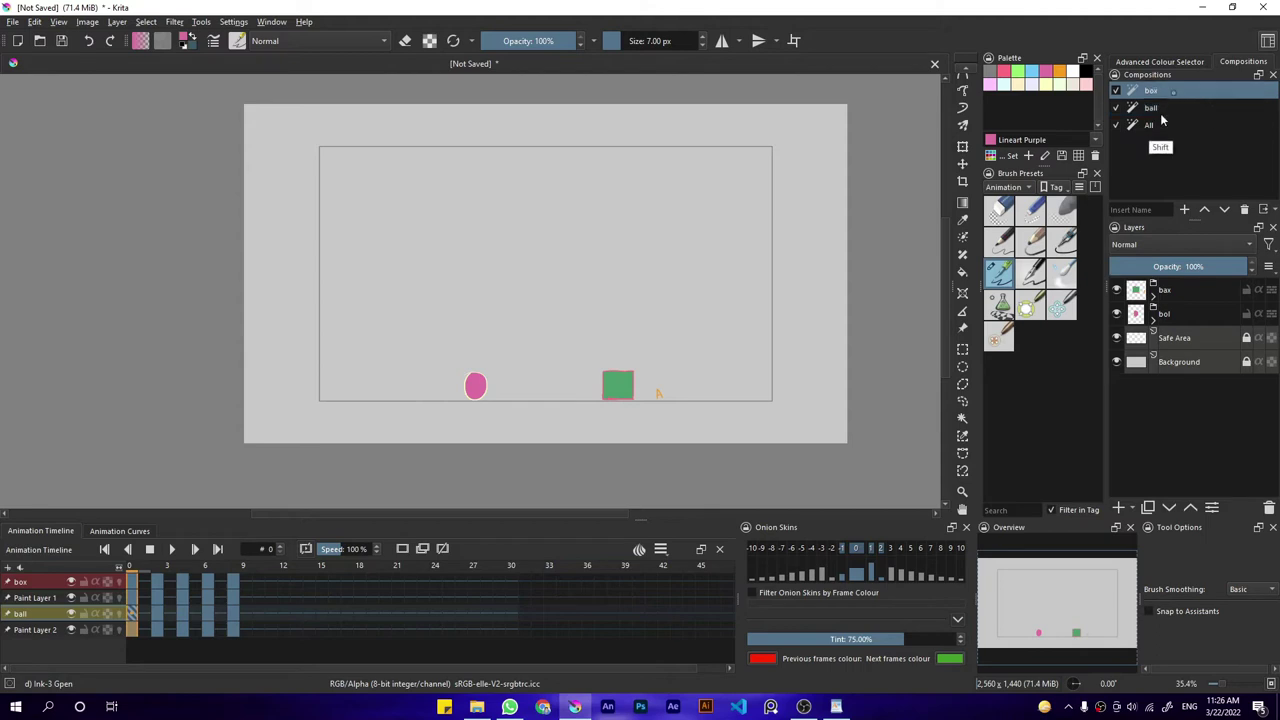
click(1182, 124)
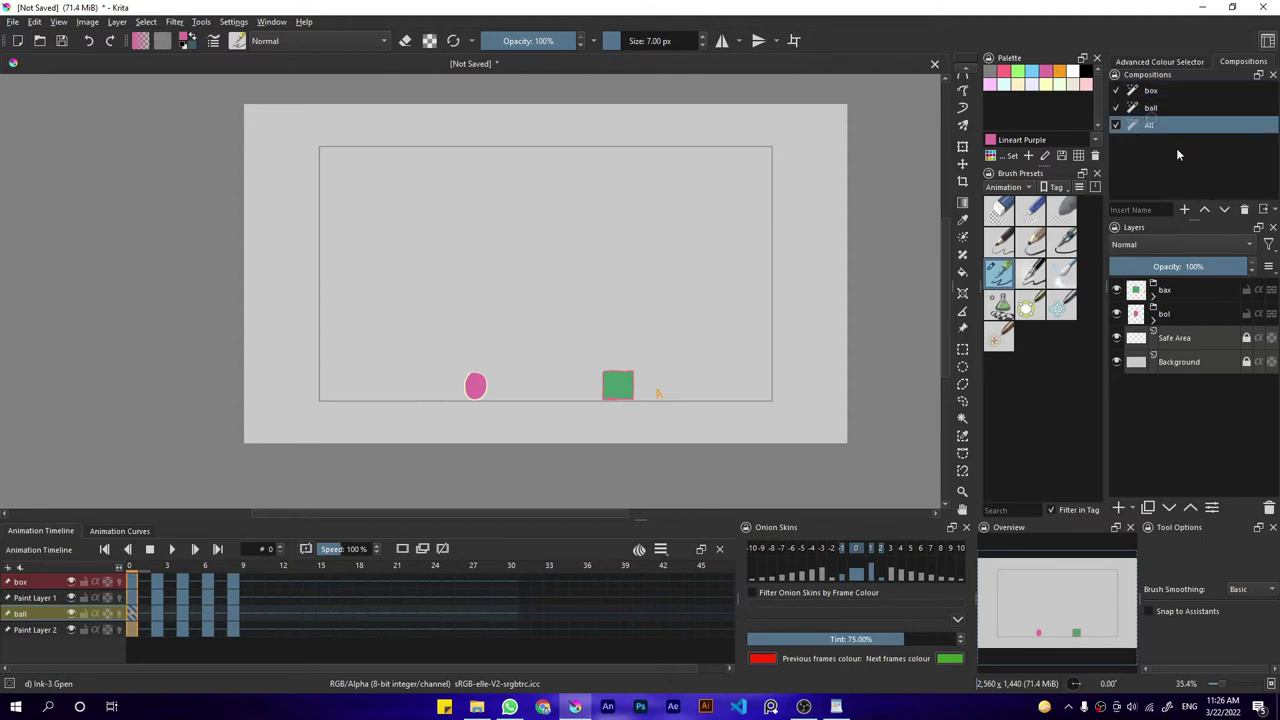
click(1160, 61)
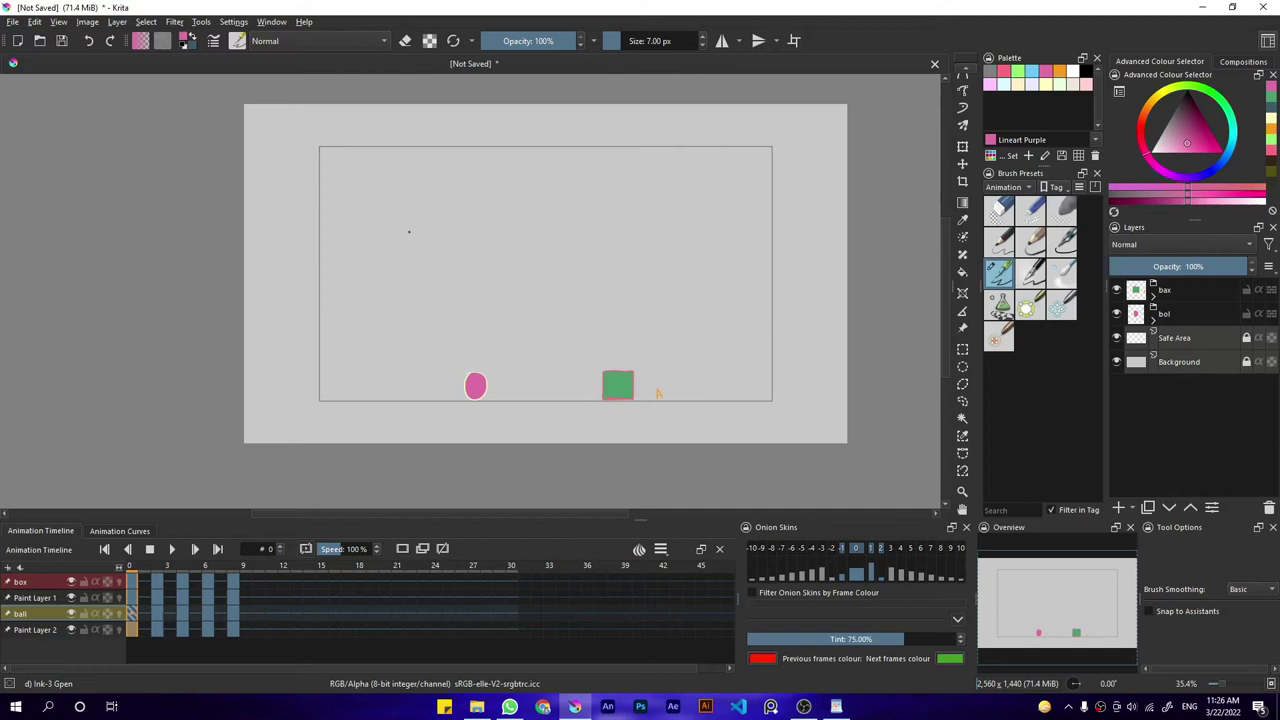
click(175, 22)
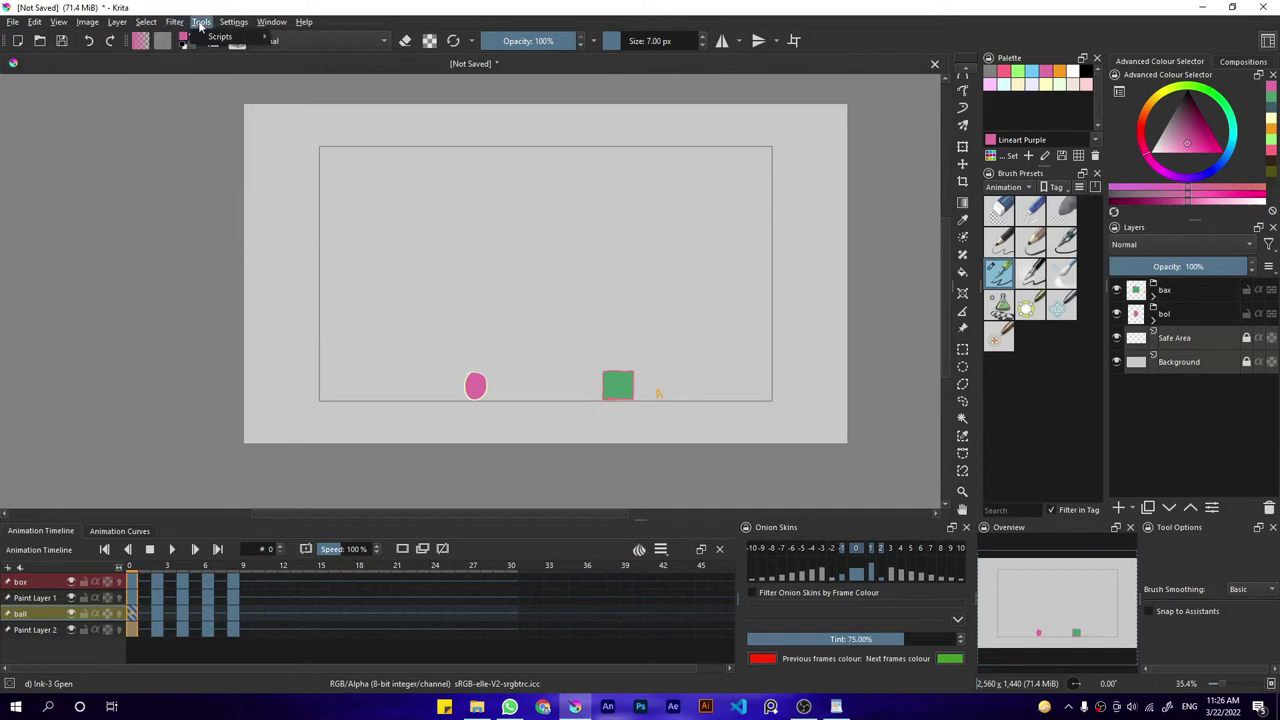
Open OCA Export from Tools > Scripts and close it without exporting.
click(201, 22)
click(201, 22)
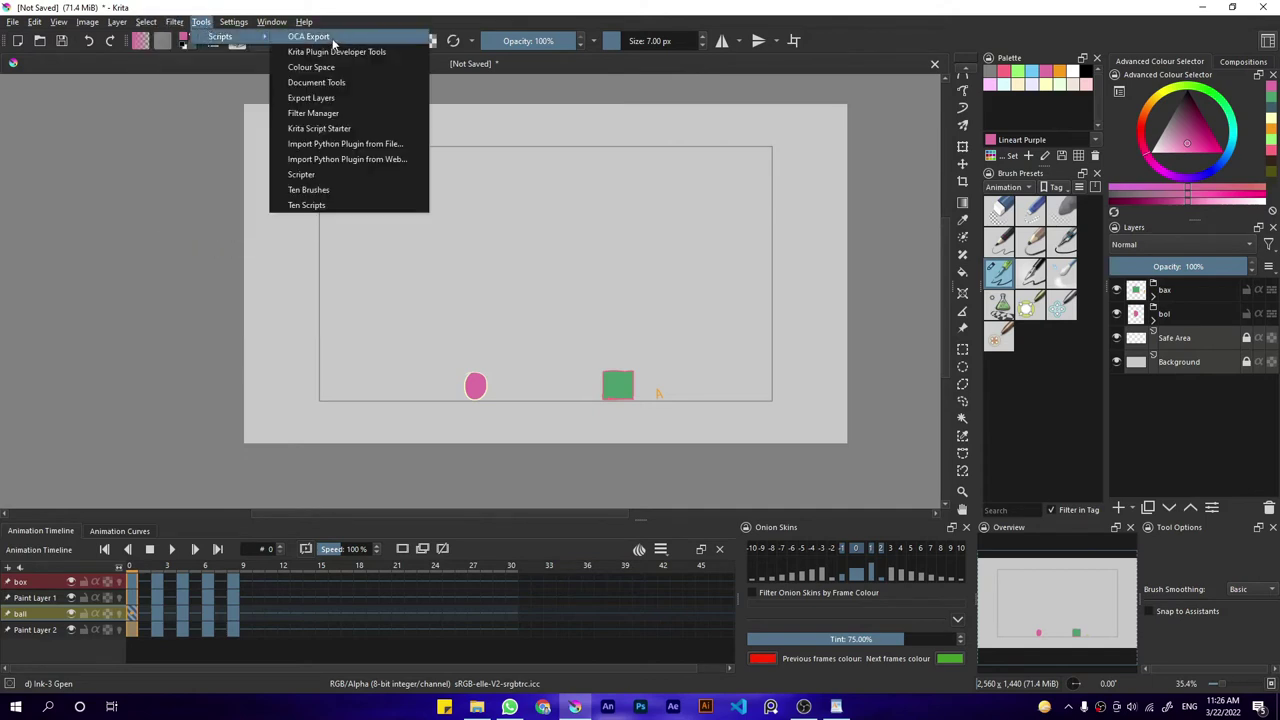
click(310, 37)
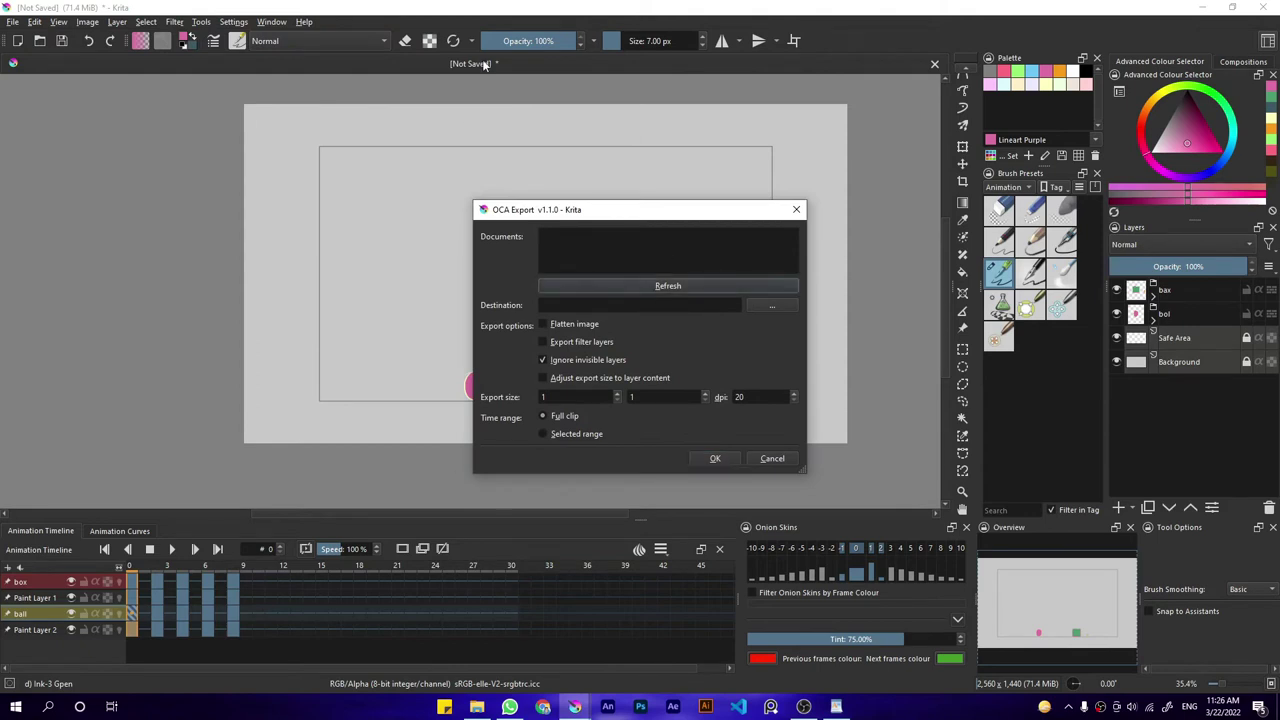
click(796, 209)
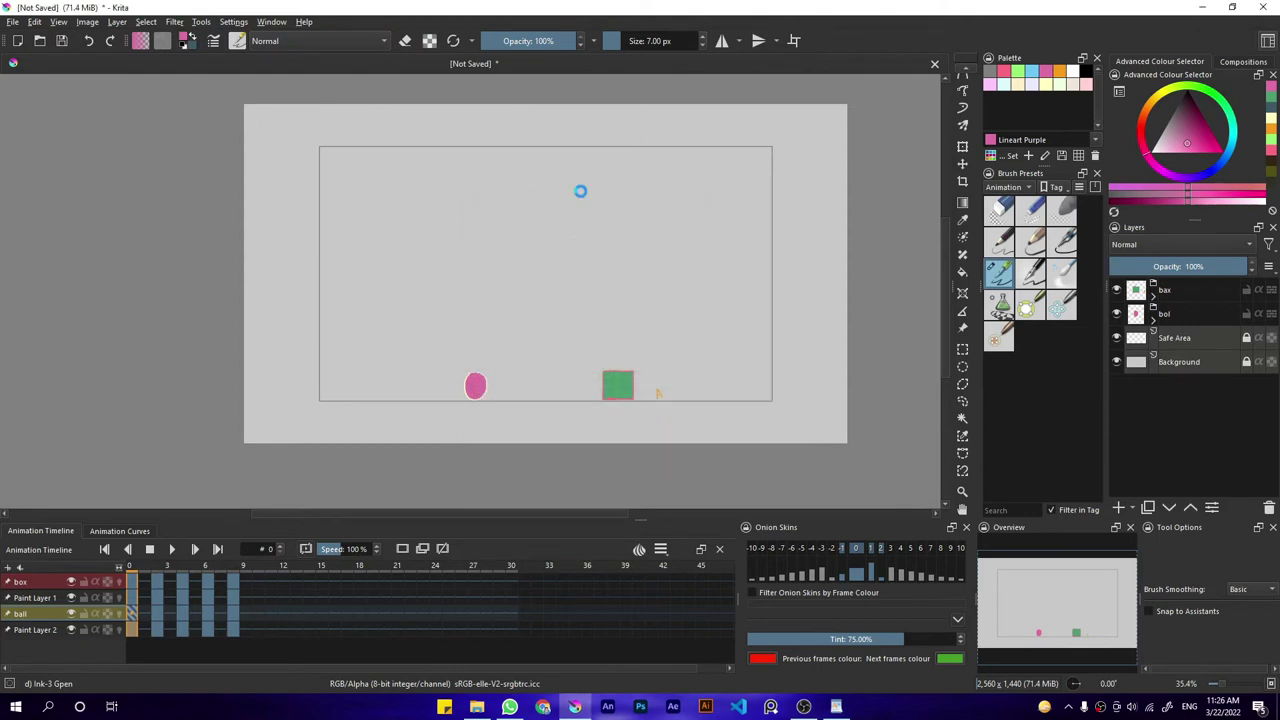
Save the document under the file name 'tutorial'.
key(ctrl+s)
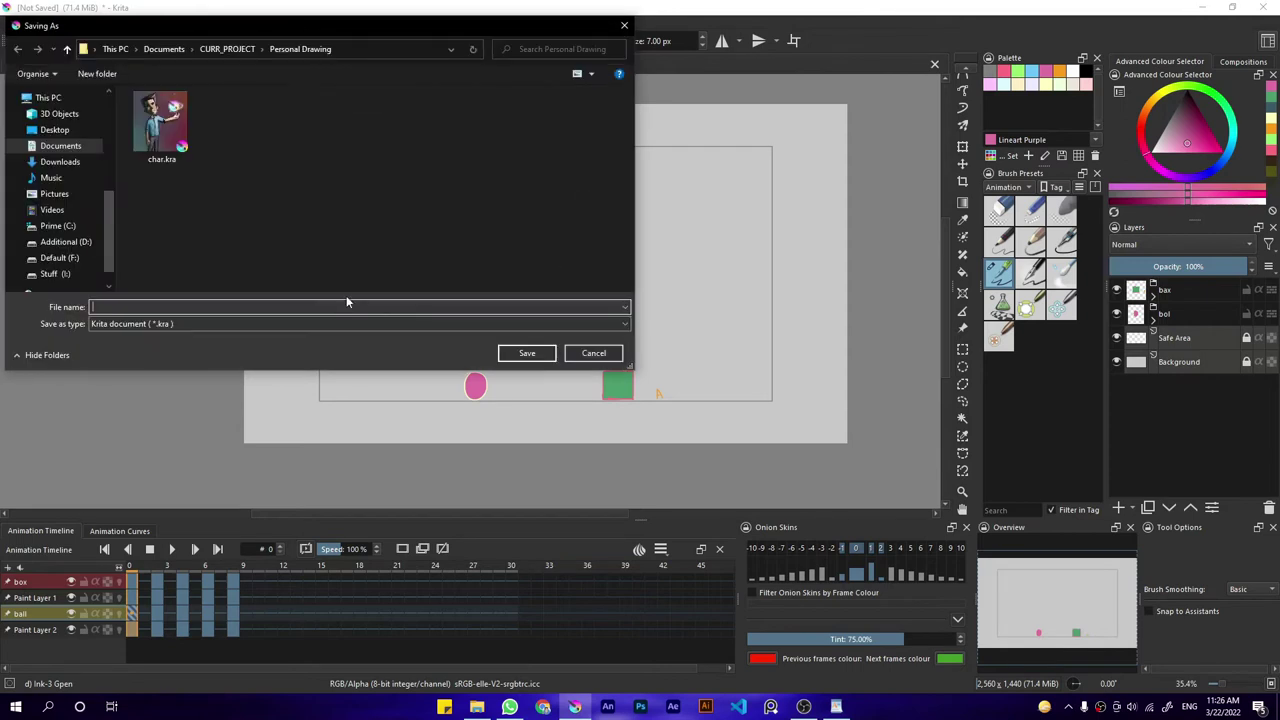
text(tutorial)
key(Return)
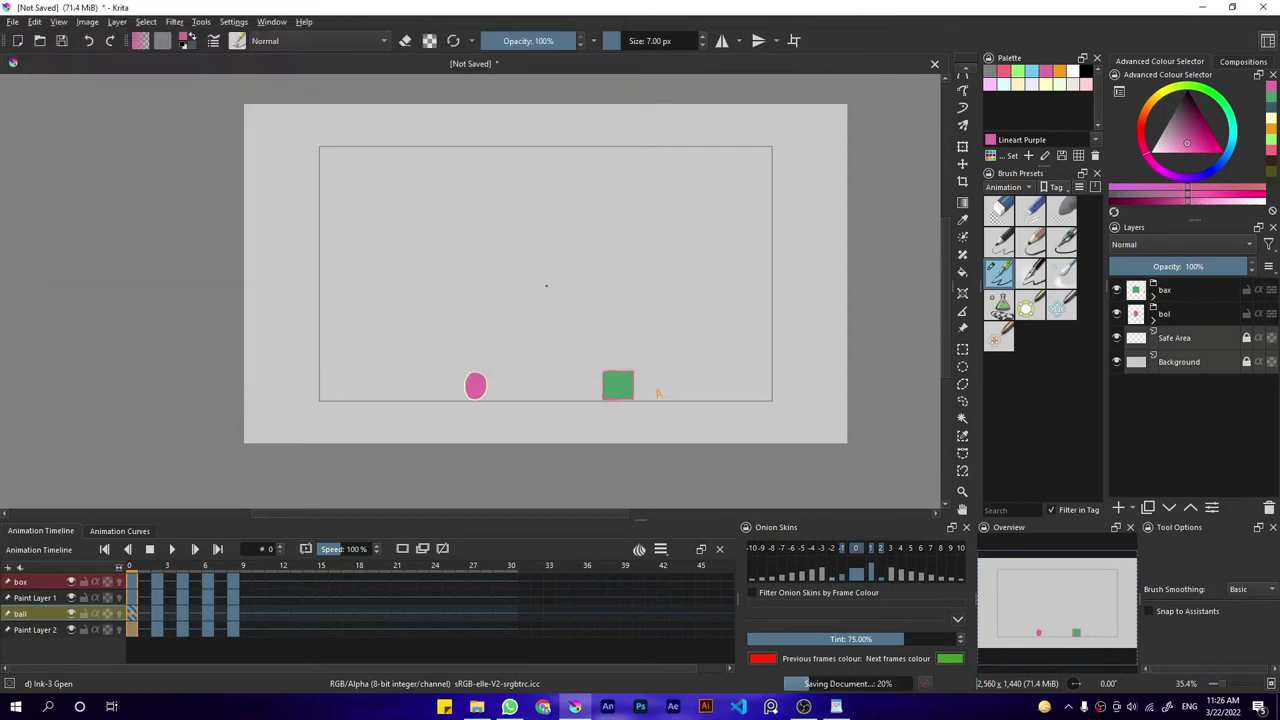
click(174, 21)
Open OCA Export for the tutorial document and browse for a destination folder.
mouse_move(201, 21)
click(366, 49)
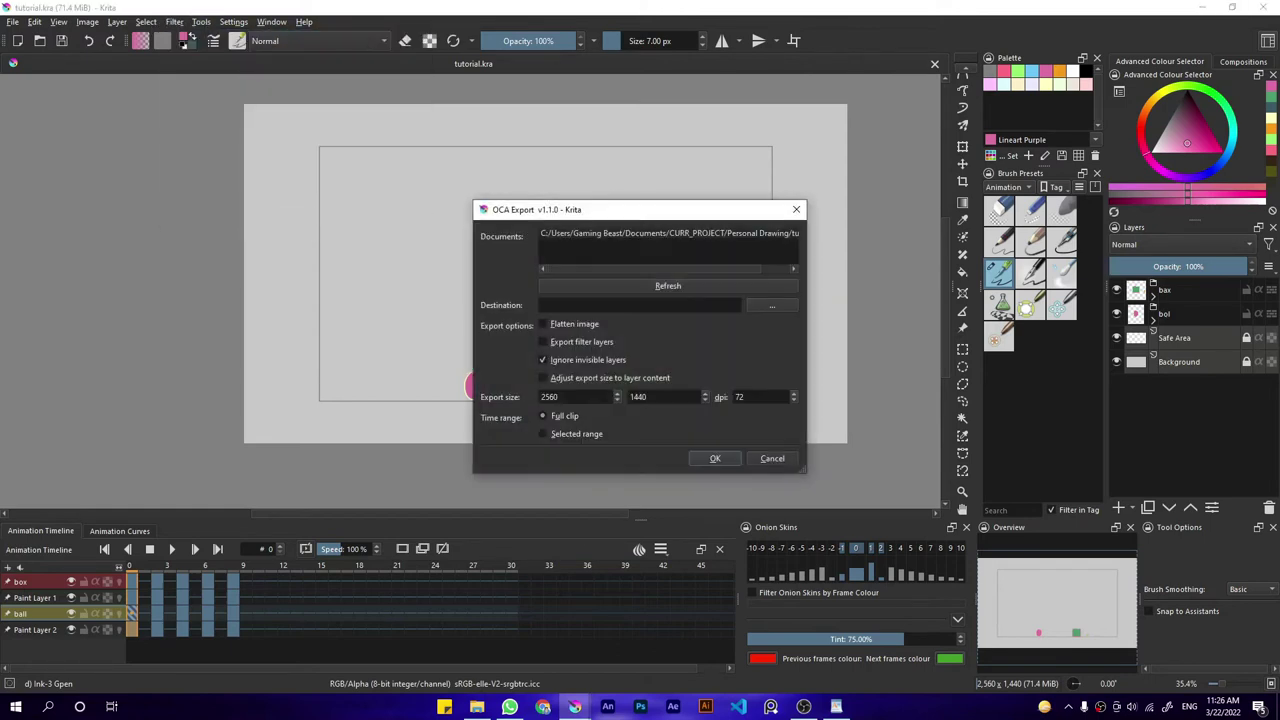
click(686, 240)
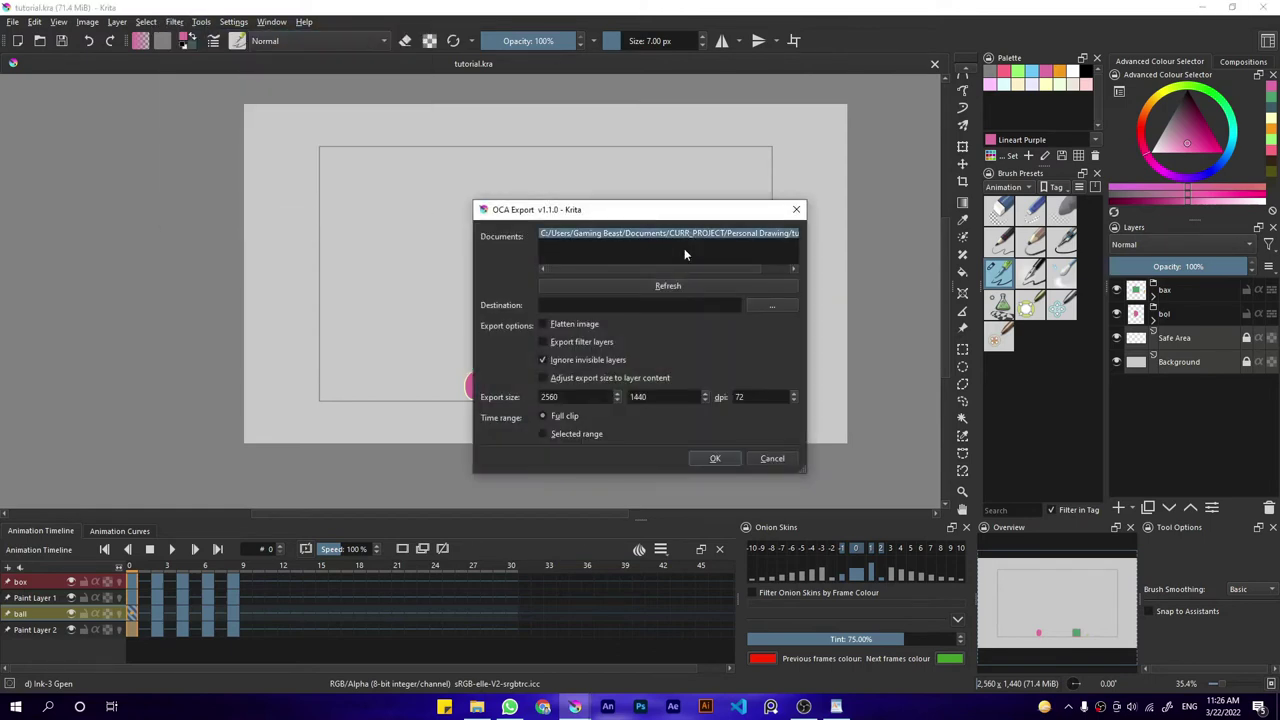
click(770, 305)
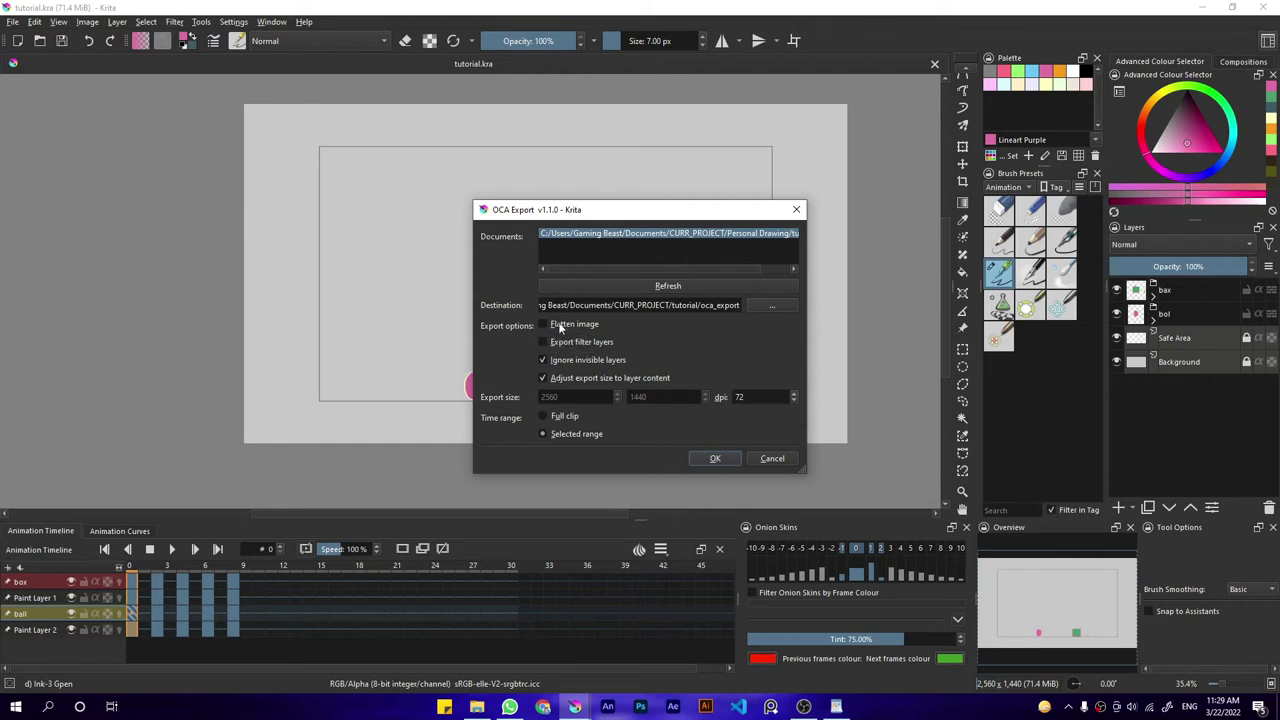
click(769, 305)
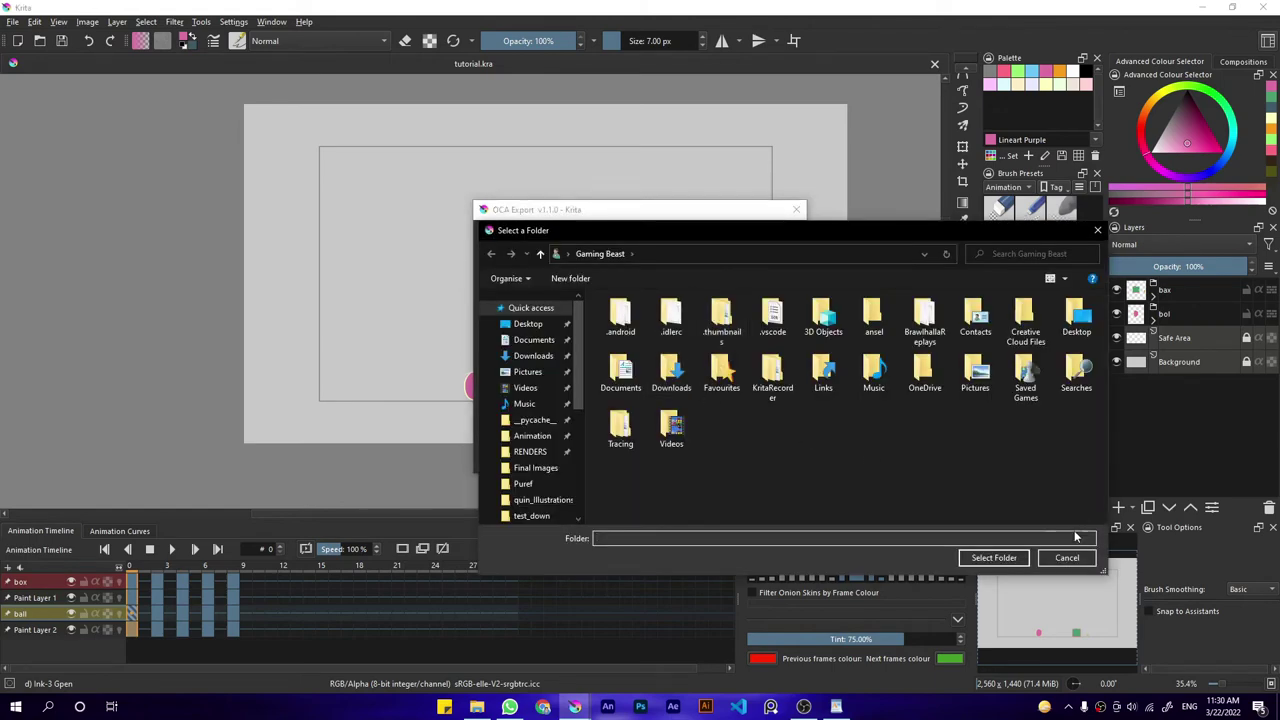
Choose Documents > CURR_PROJECT > tutorial > oca_export as the OCA export destination.
click(1067, 557)
click(775, 305)
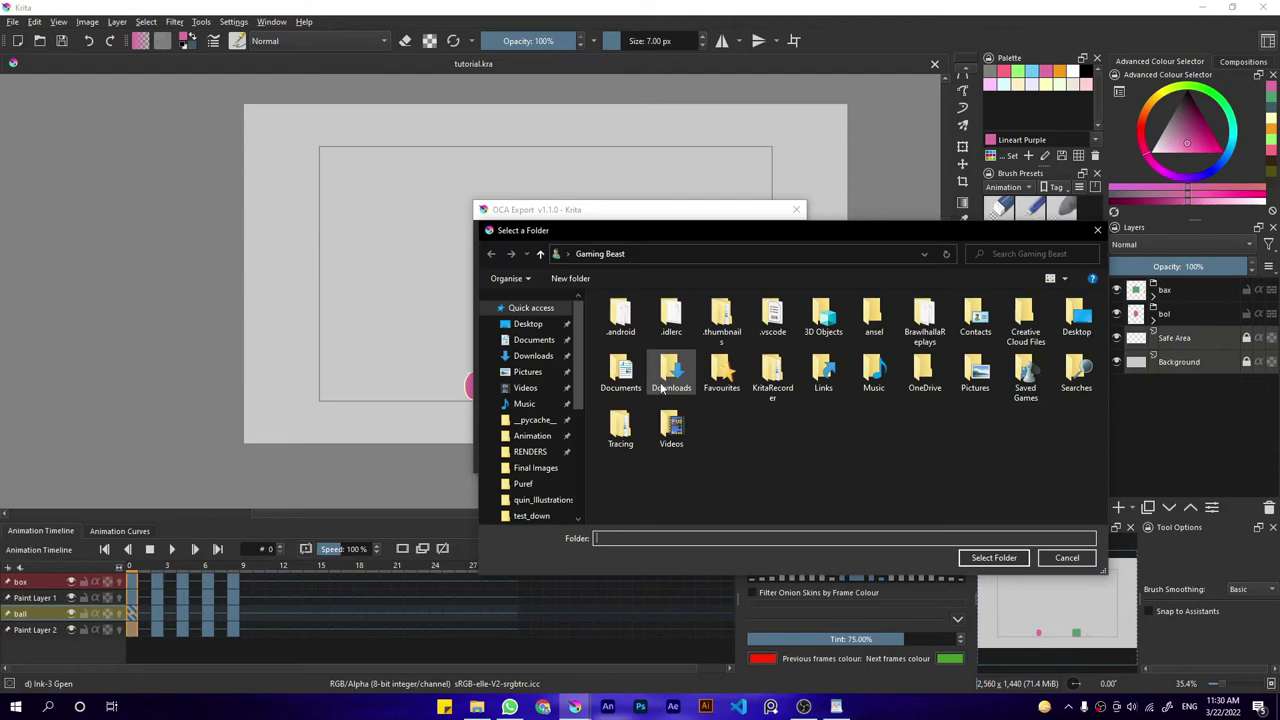
click(533, 340)
double_click(642, 360)
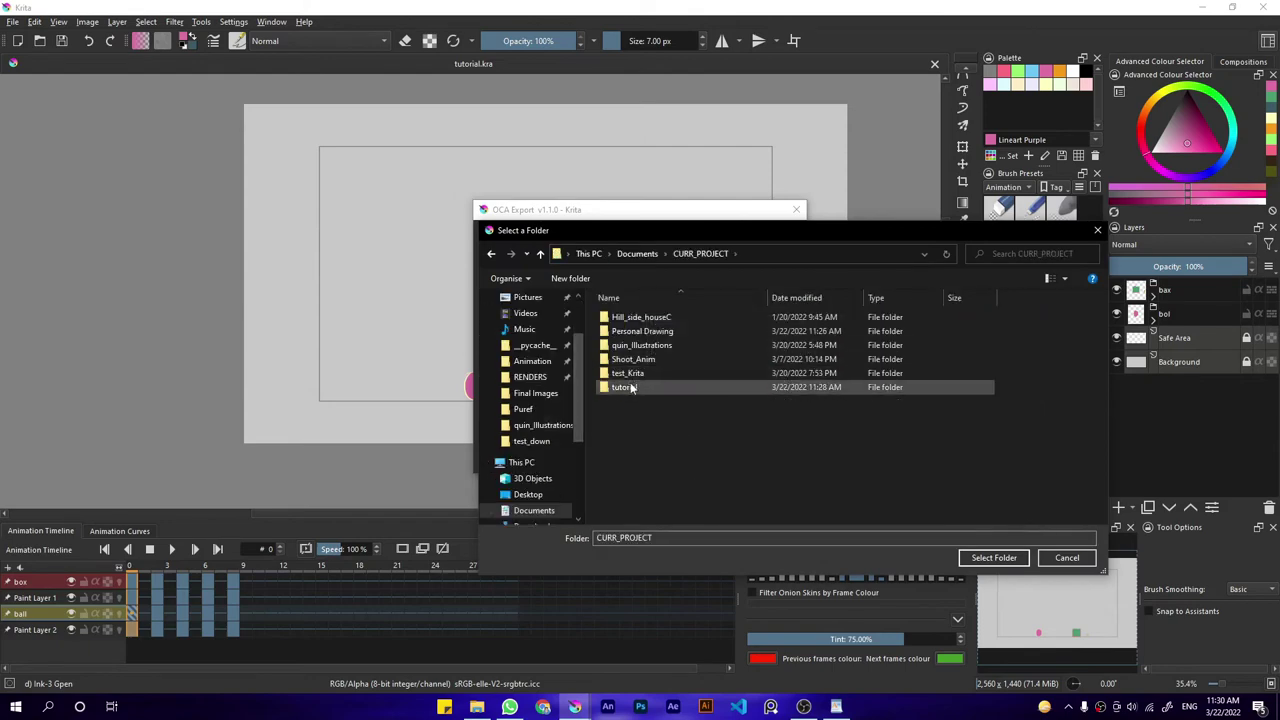
double_click(640, 387)
double_click(630, 359)
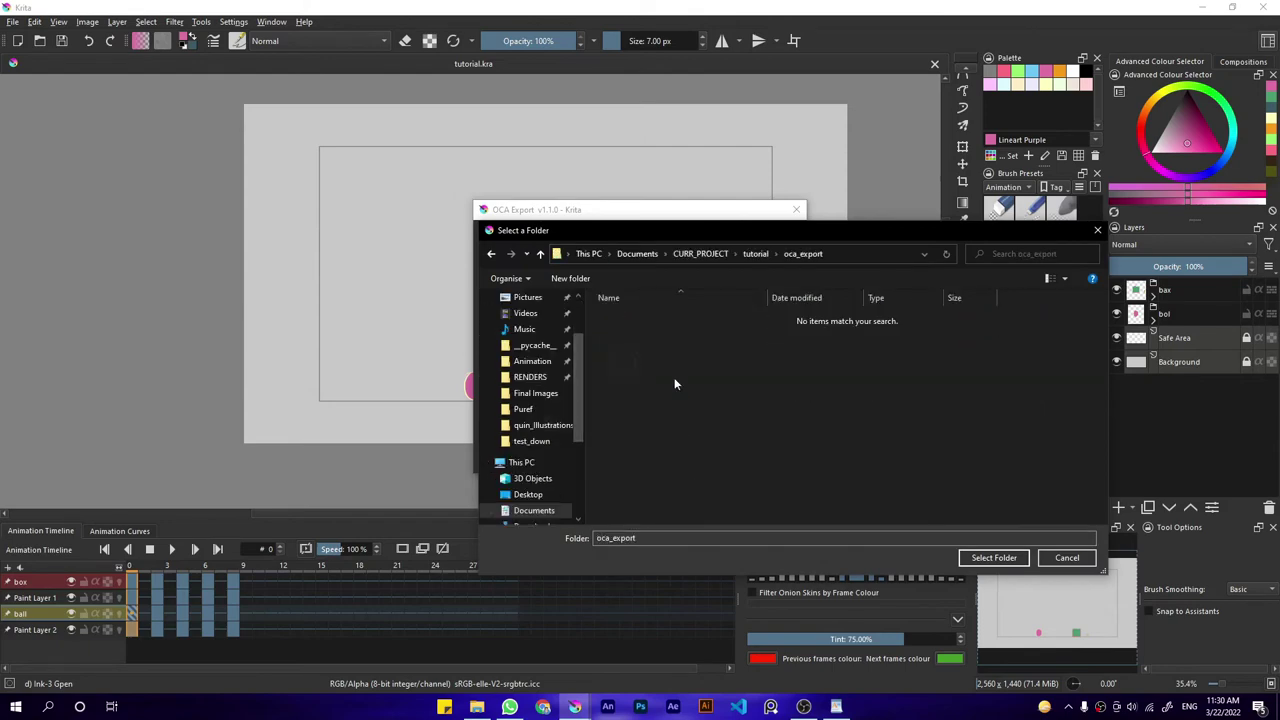
click(993, 557)
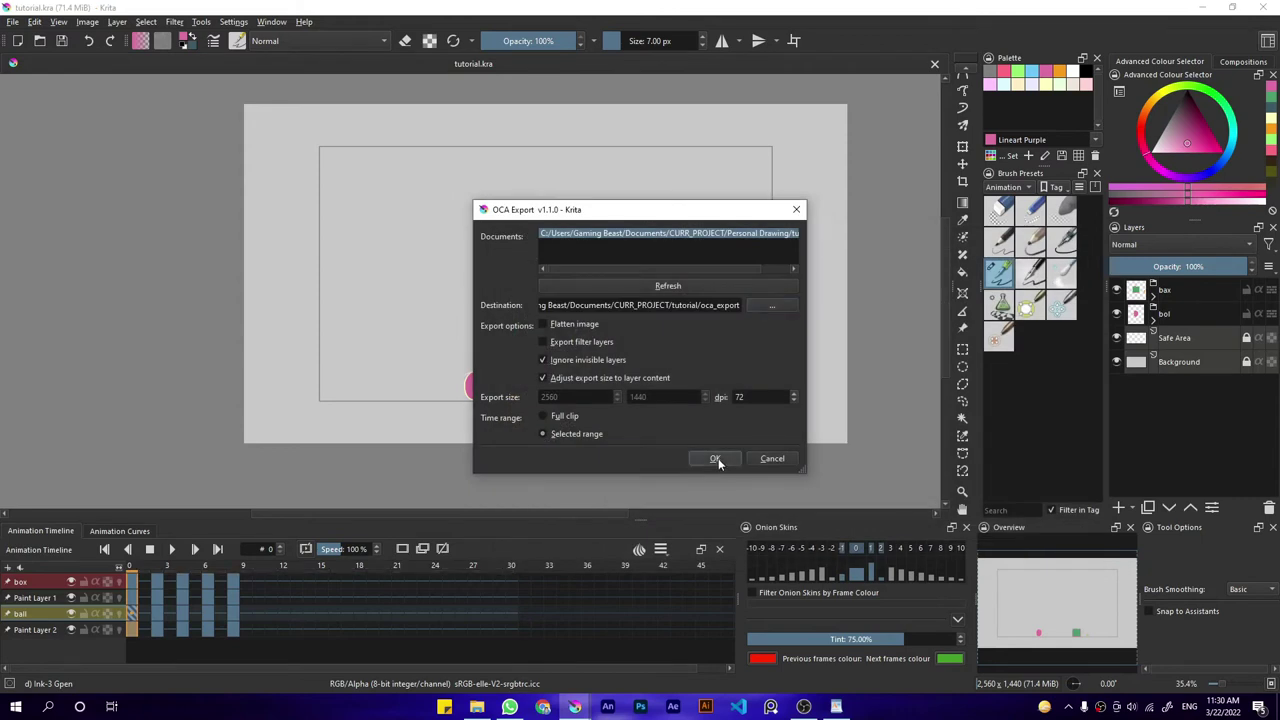
Run the OCA export and check the exported files in the file browser.
click(718, 458)
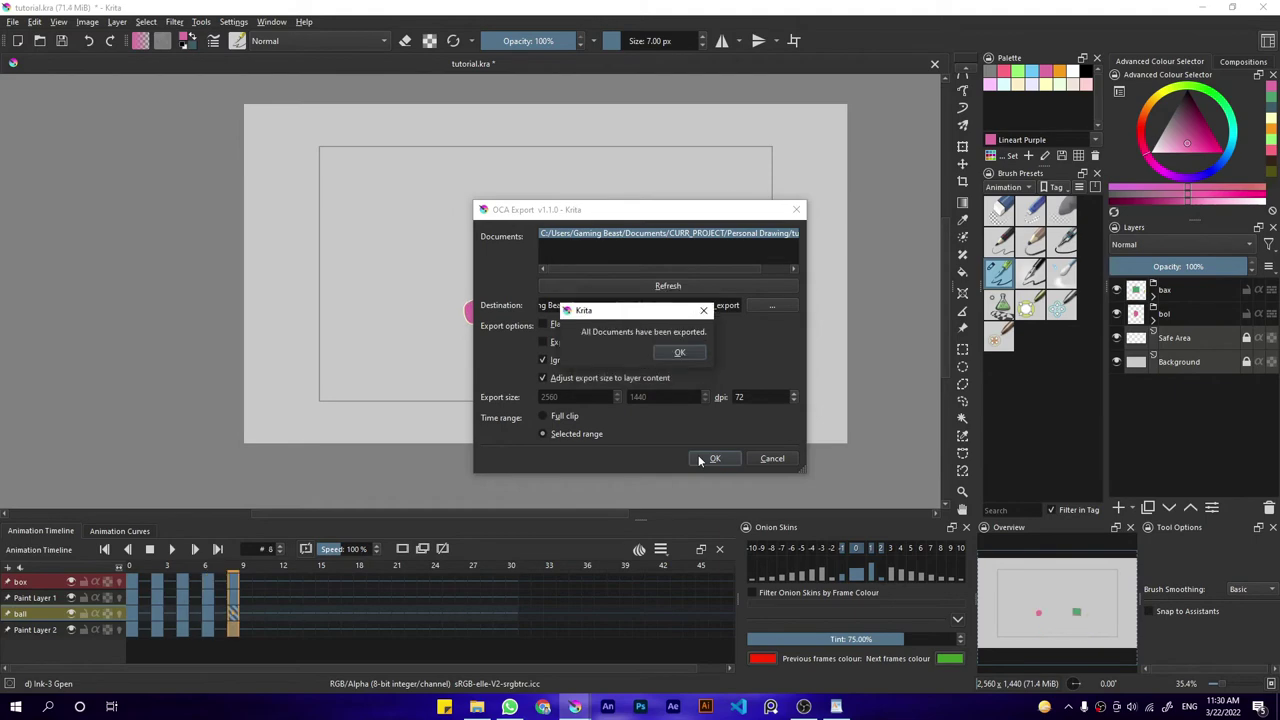
click(674, 354)
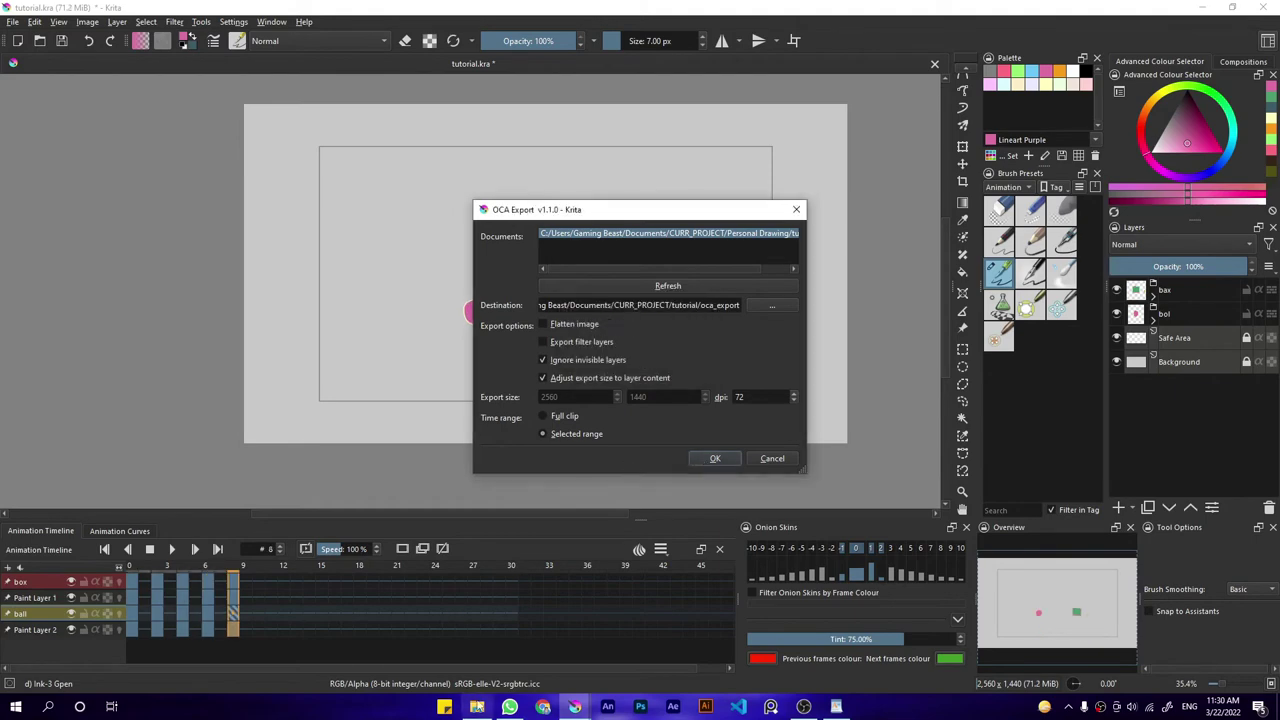
click(477, 707)
key(alt+Tab)
Close the OCA exporter and launch After Effects.
click(772, 459)
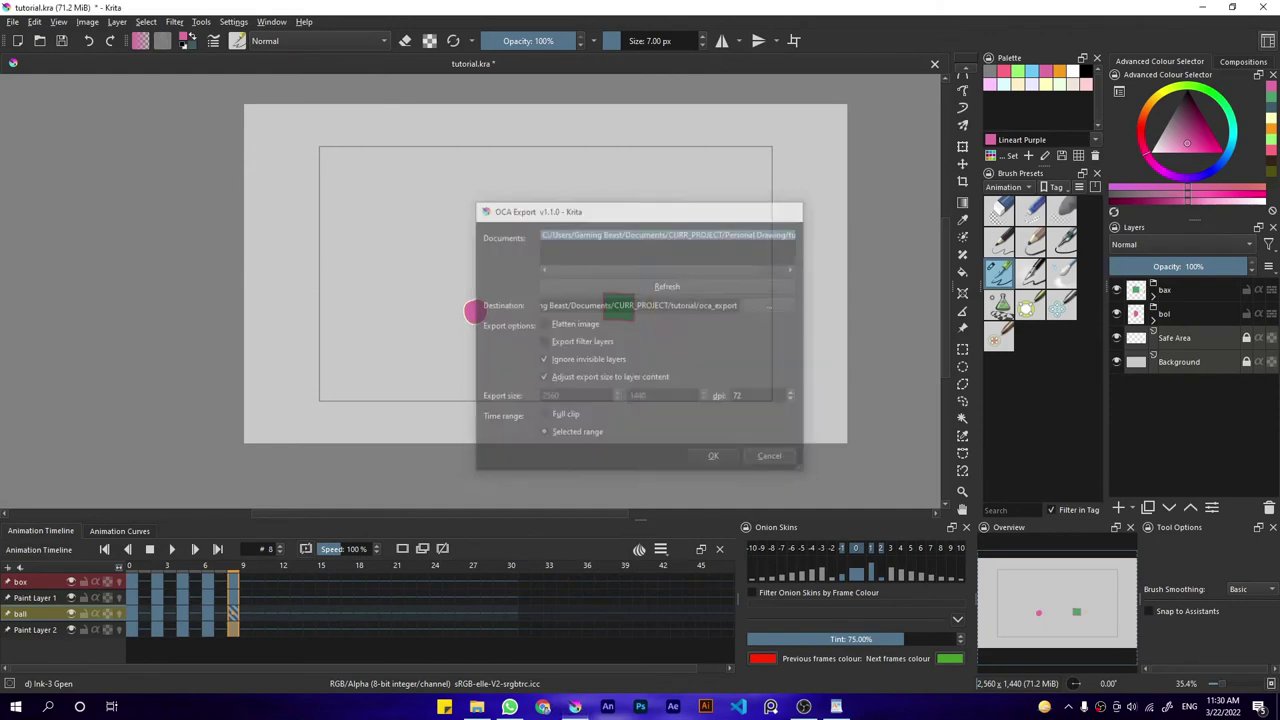
click(673, 708)
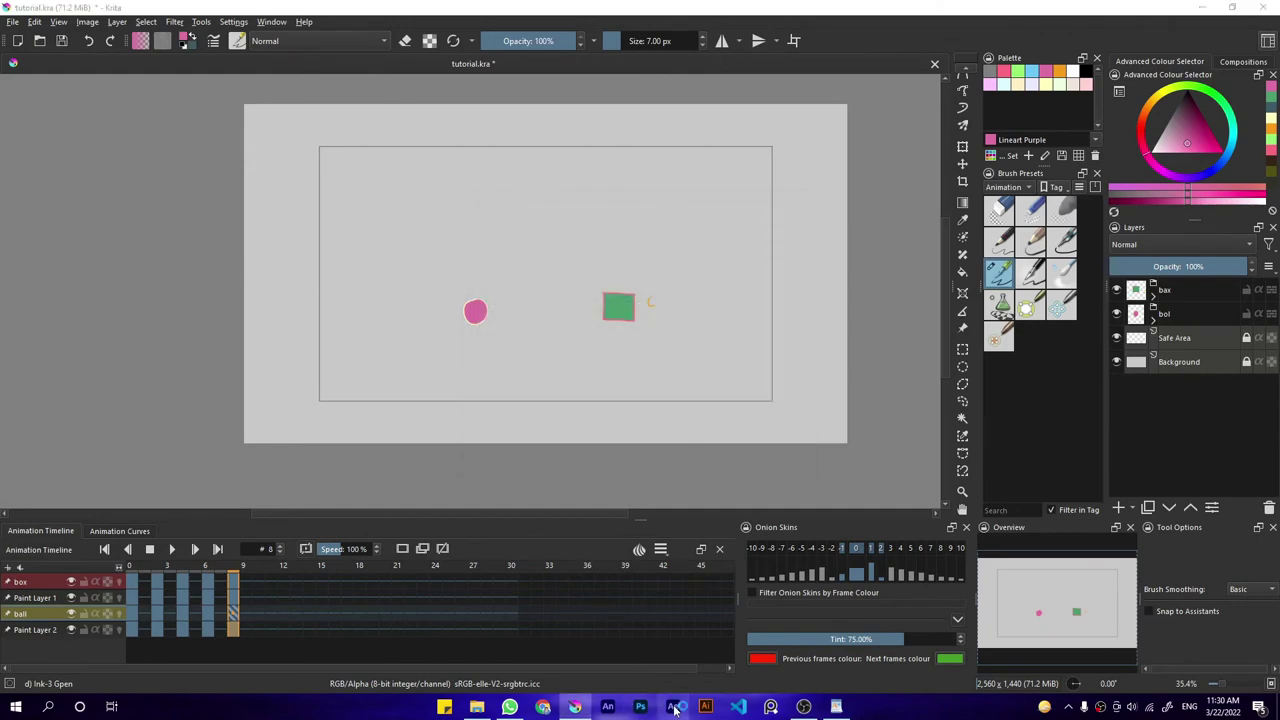
click(804, 708)
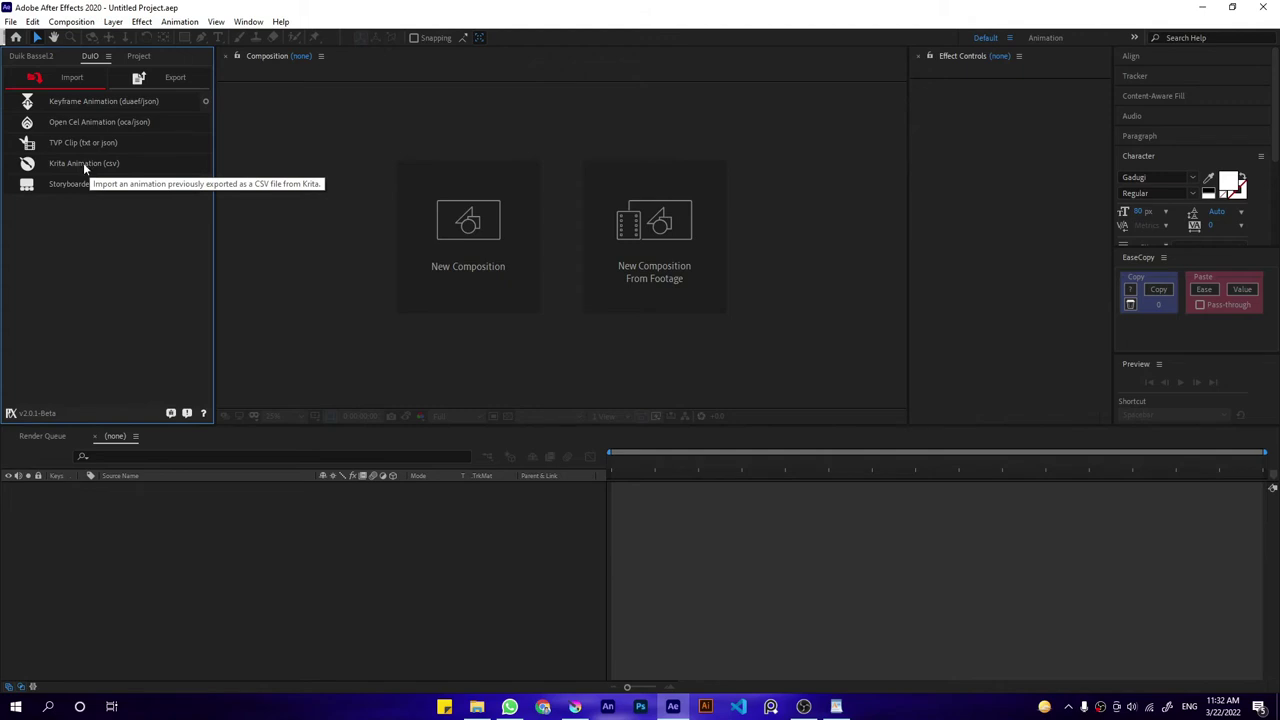
Import the json file inside CURR_PROJECT/tutorial/oca_export/tutorial.oca as an Open Cel Animation.
click(75, 122)
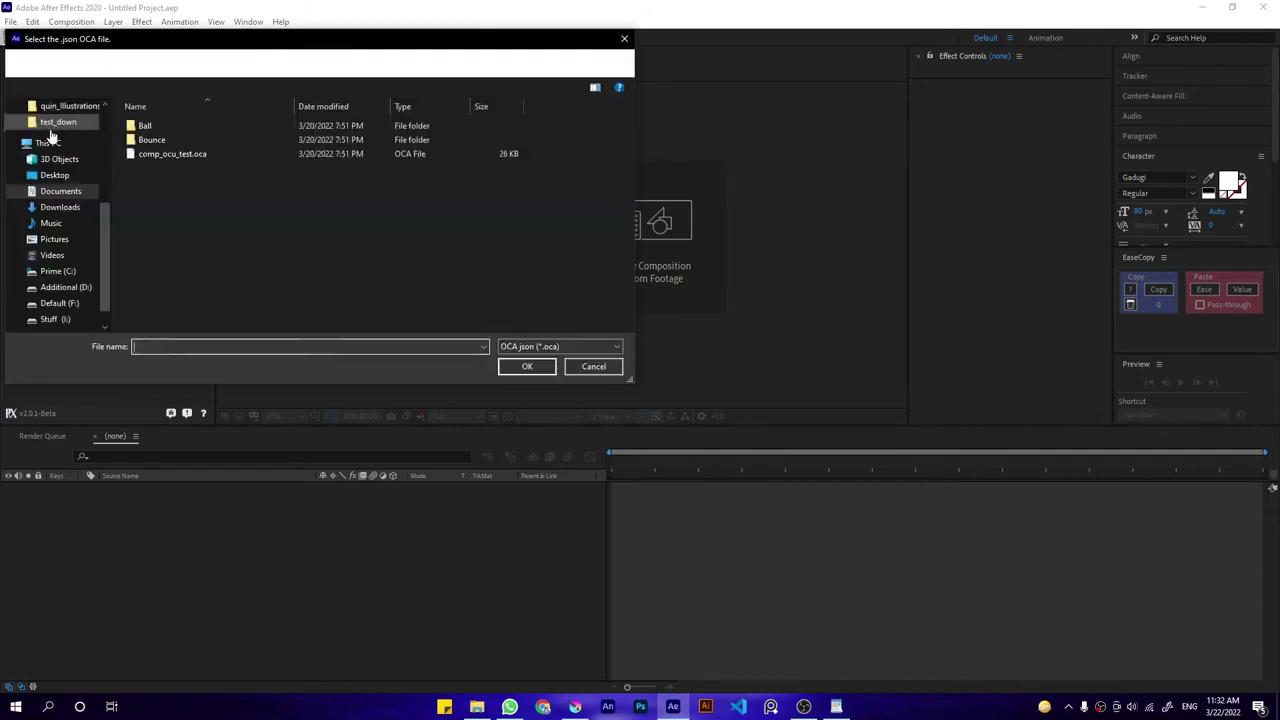
click(292, 62)
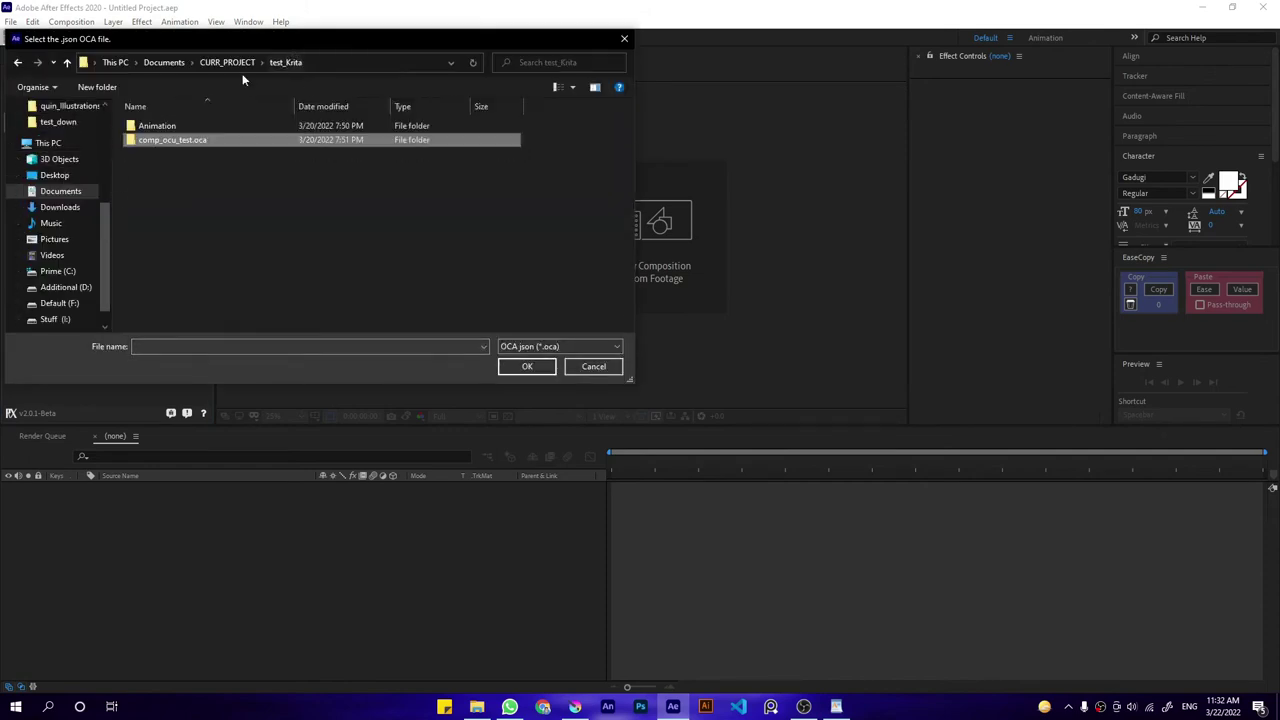
click(238, 62)
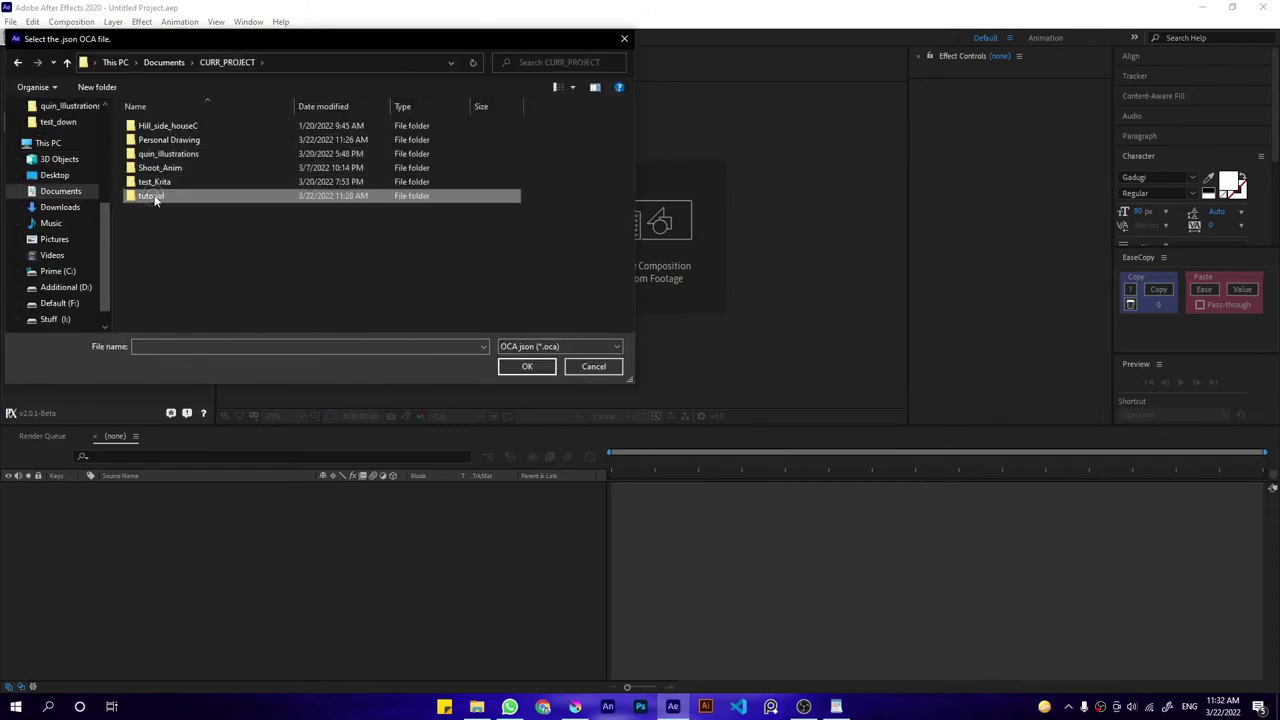
double_click(152, 195)
double_click(155, 167)
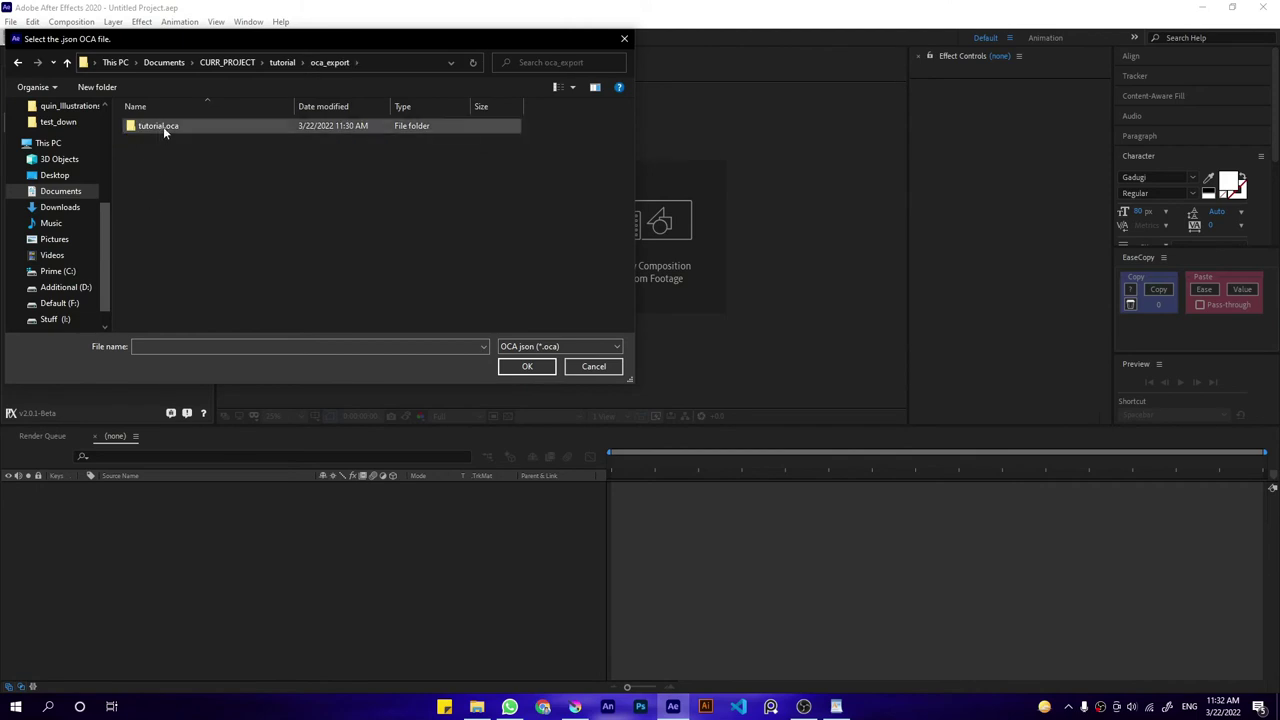
double_click(163, 126)
double_click(161, 155)
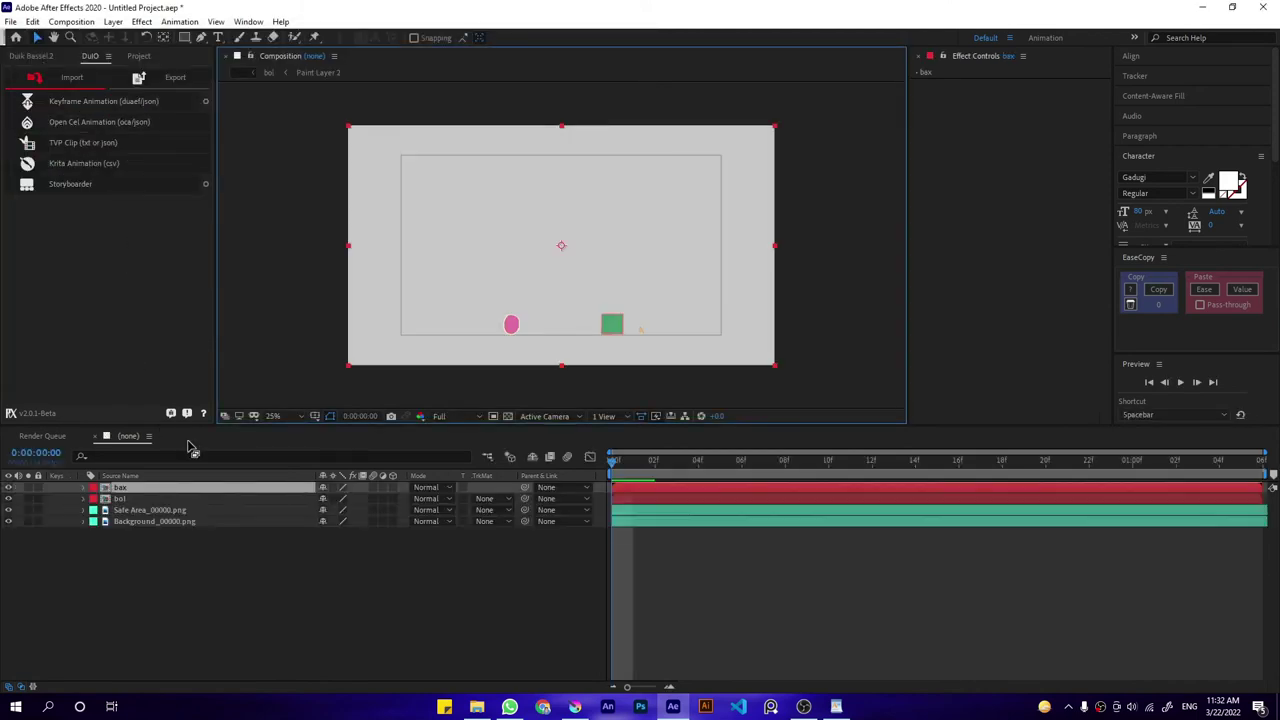
Preview the comp and toggle the box, bol and safe area layers off and on.
click(640, 484)
key(space)
key(space)
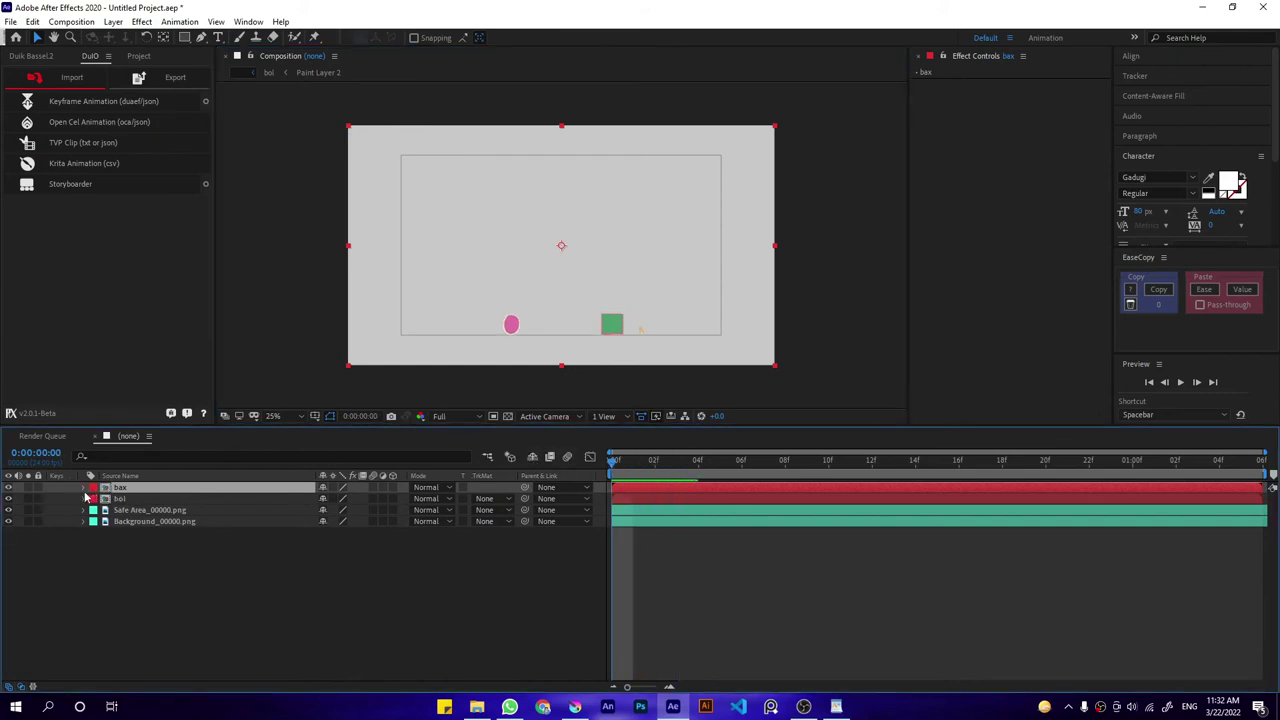
click(8, 487)
click(8, 487)
click(8, 498)
click(8, 498)
click(8, 510)
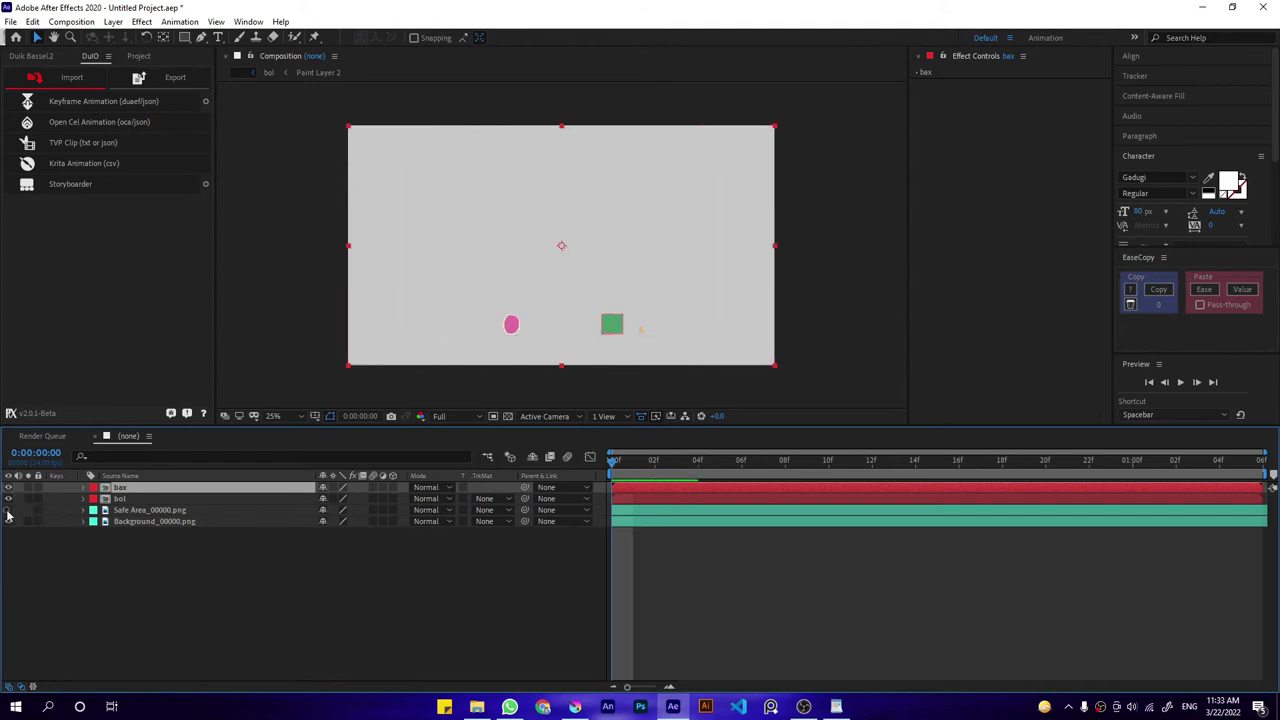
click(8, 510)
Select all four layers, then select only the box layer.
click(129, 571)
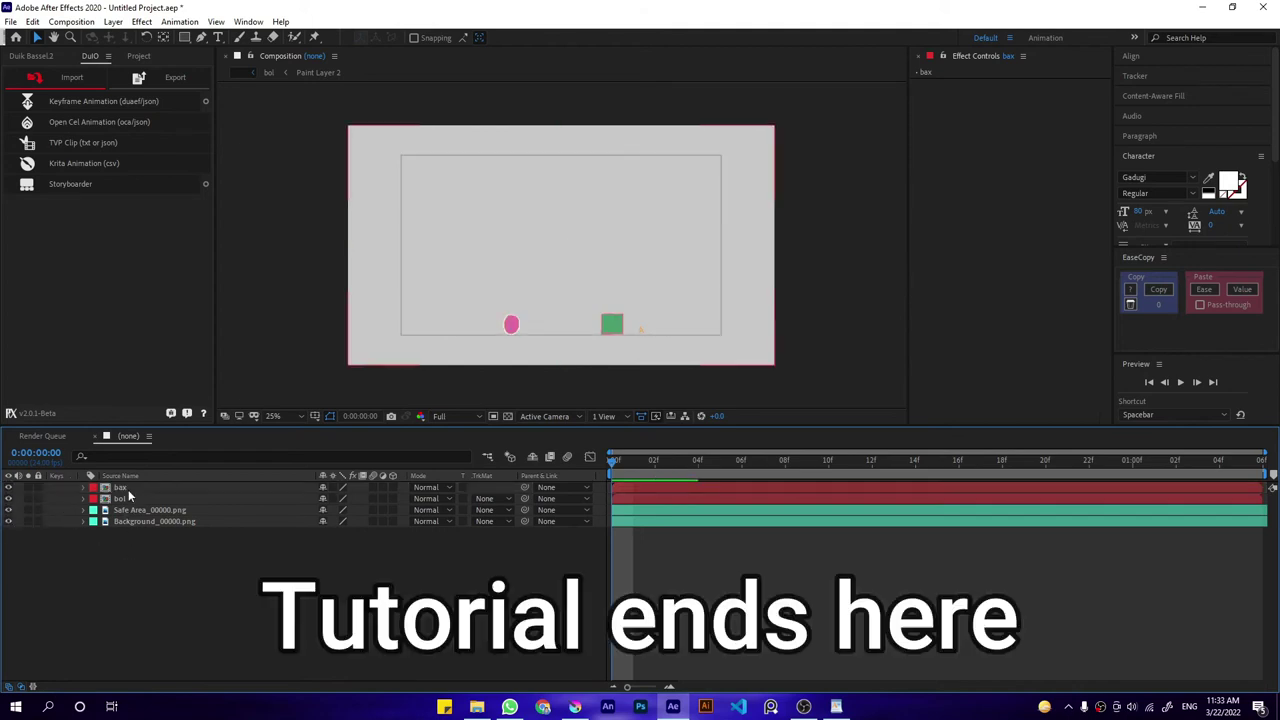
key(ctrl+a)
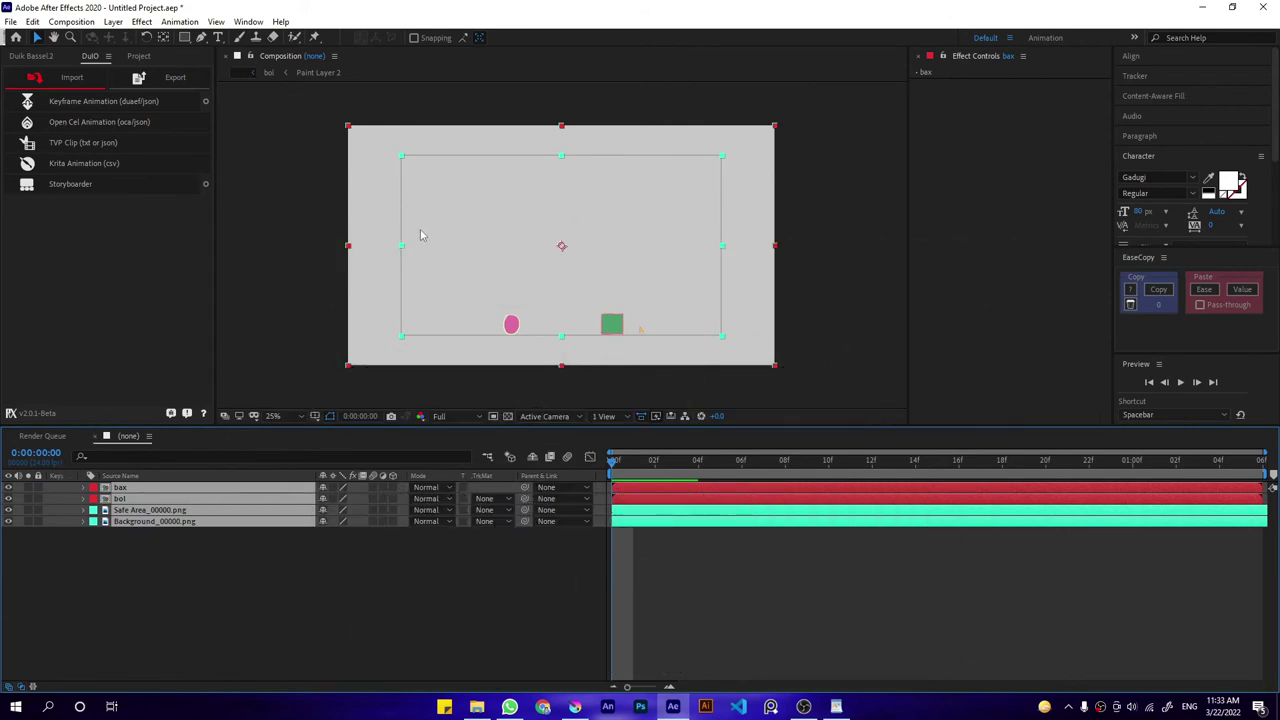
click(612, 324)
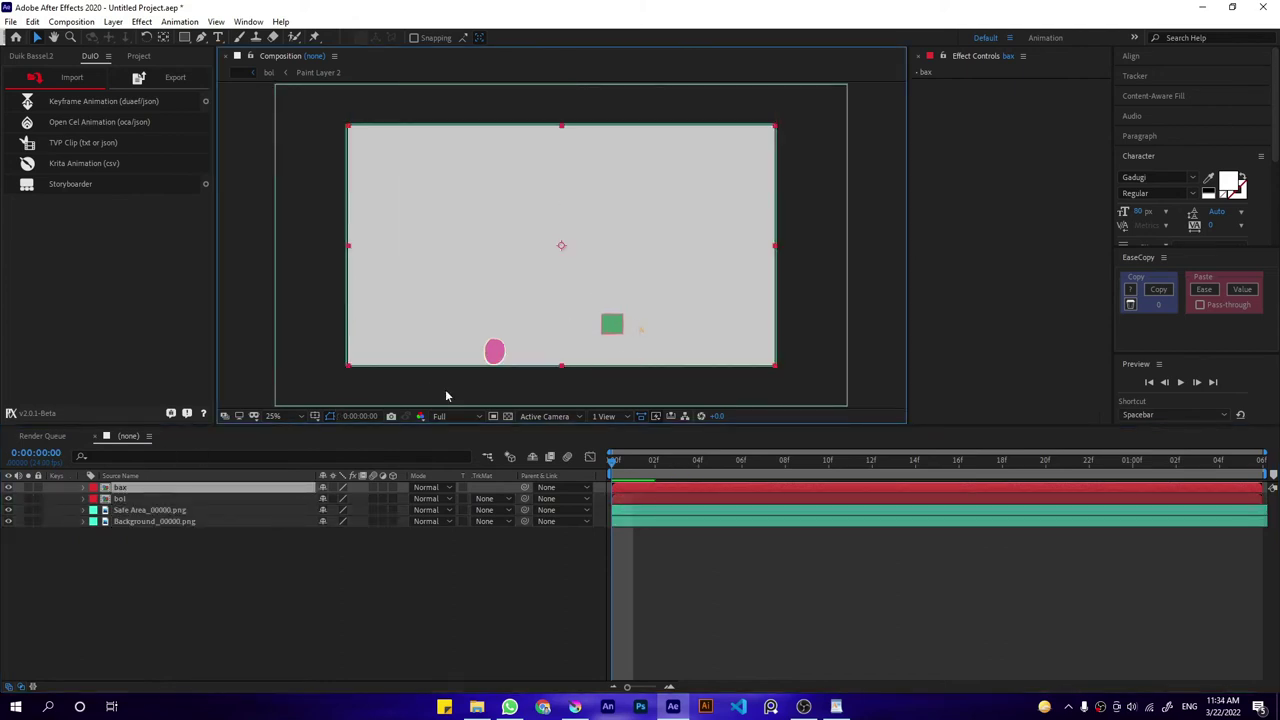
Open the box comp zoomed in on the green box with the transparency grid on.
click(150, 488)
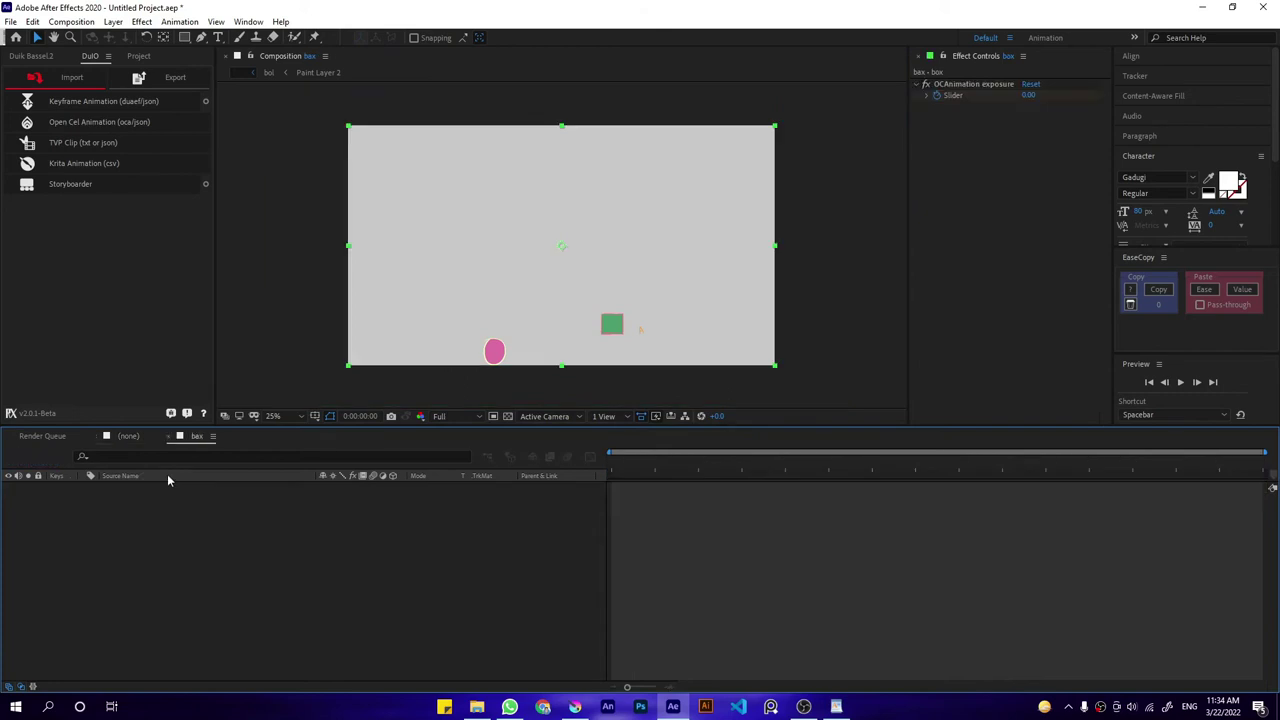
scroll(626, 344, up, 1)
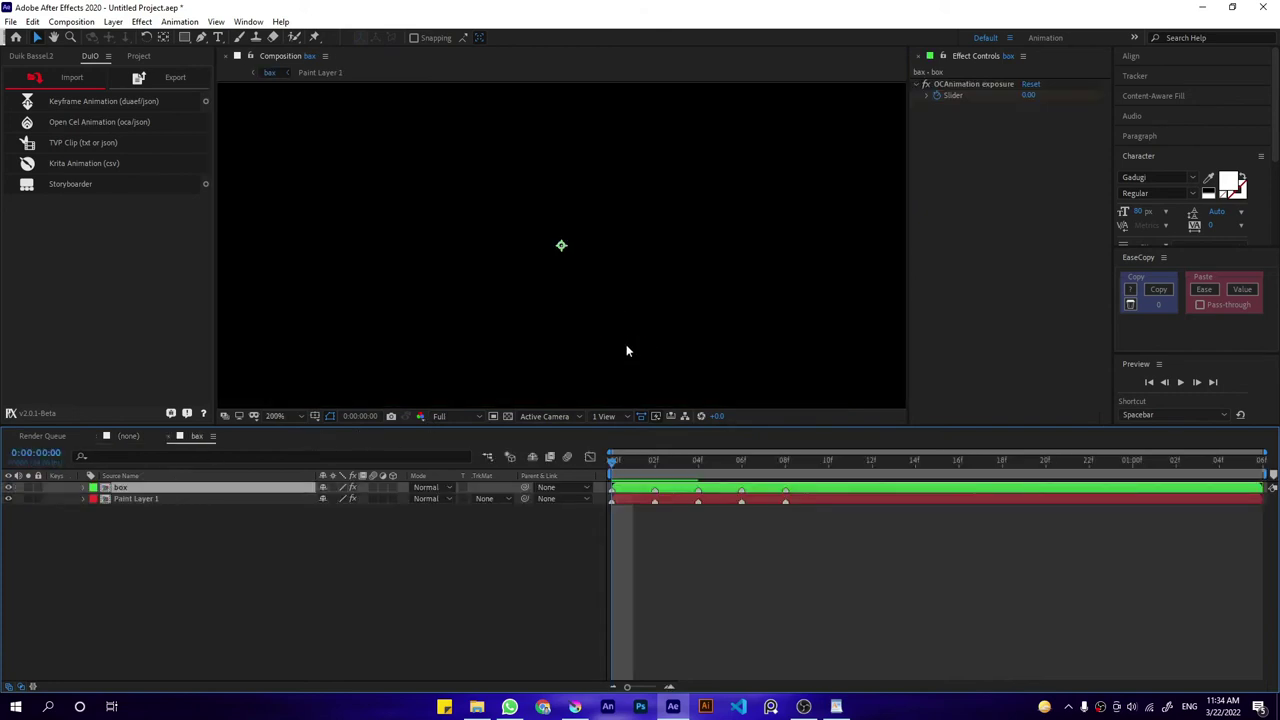
drag(626, 344, 580, 200)
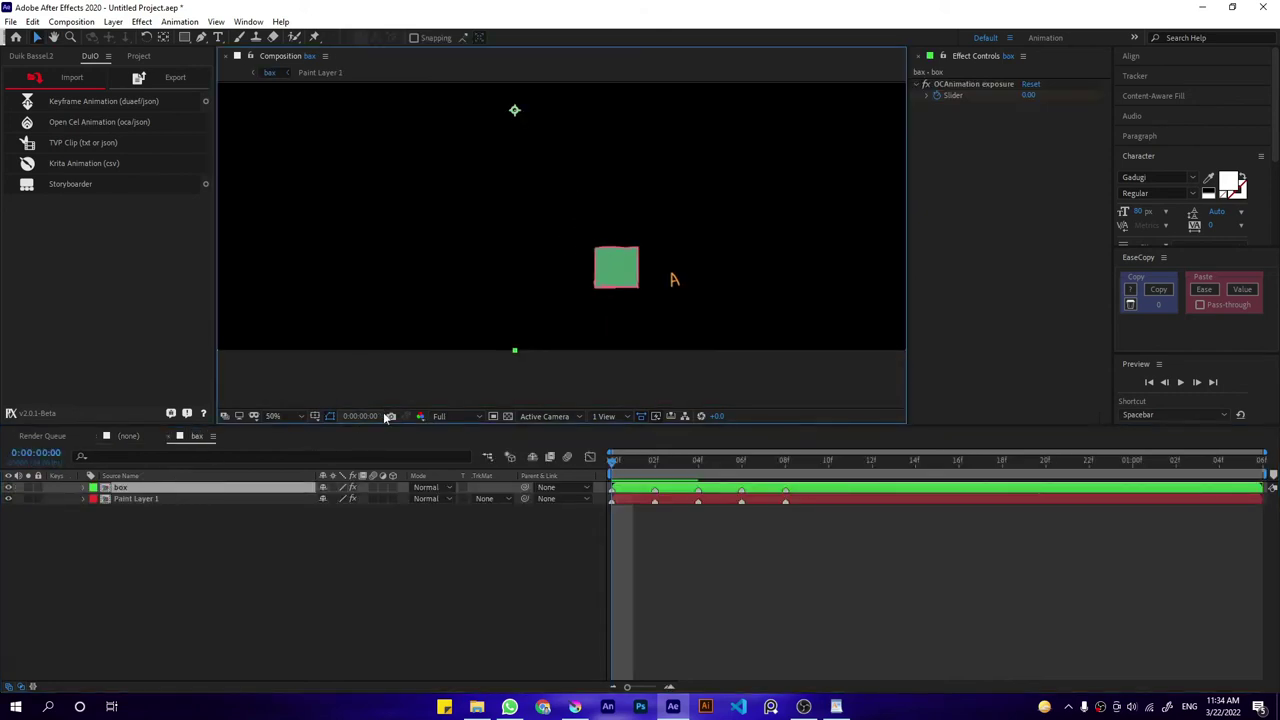
click(507, 416)
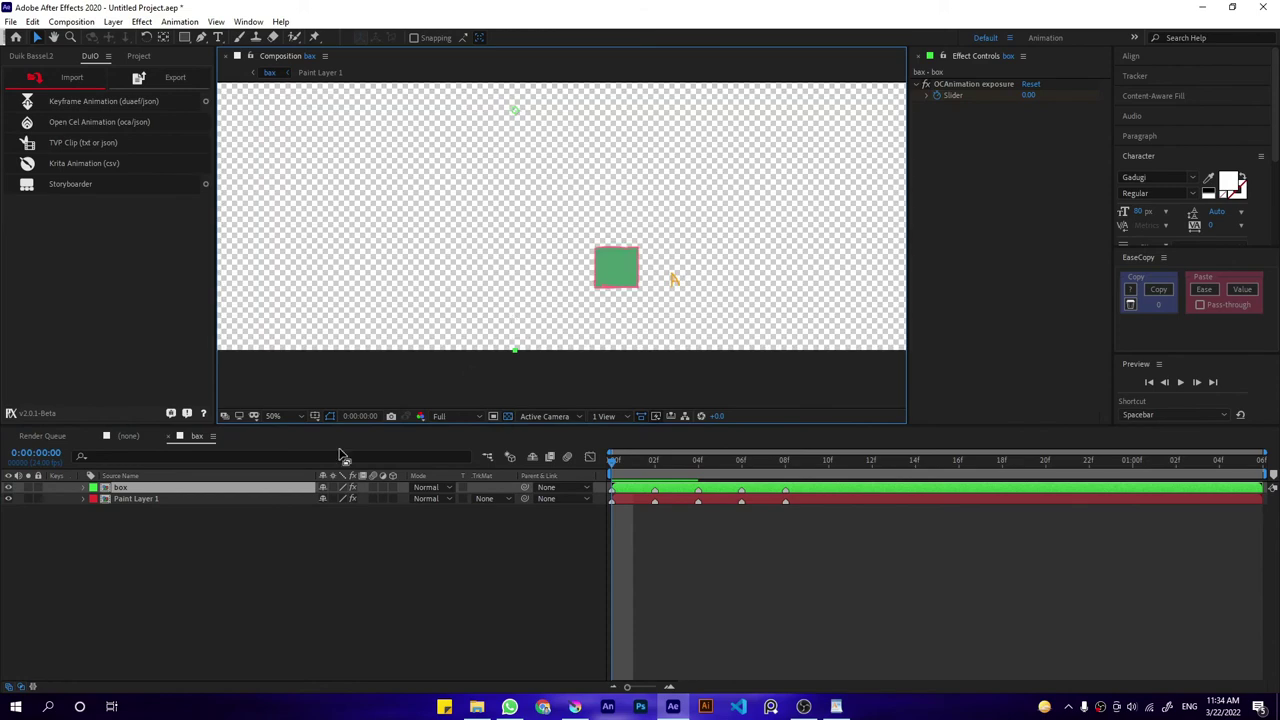
Select the box layer and bring up the FX Console effect search.
click(138, 499)
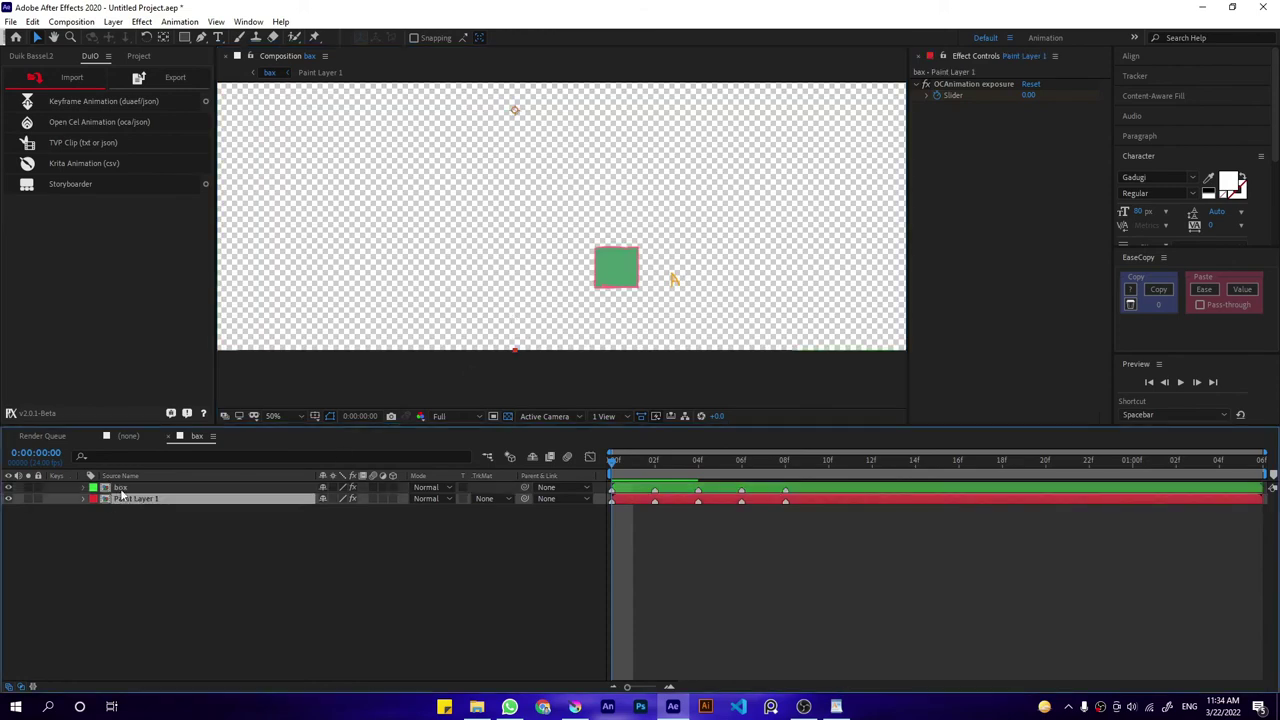
click(120, 488)
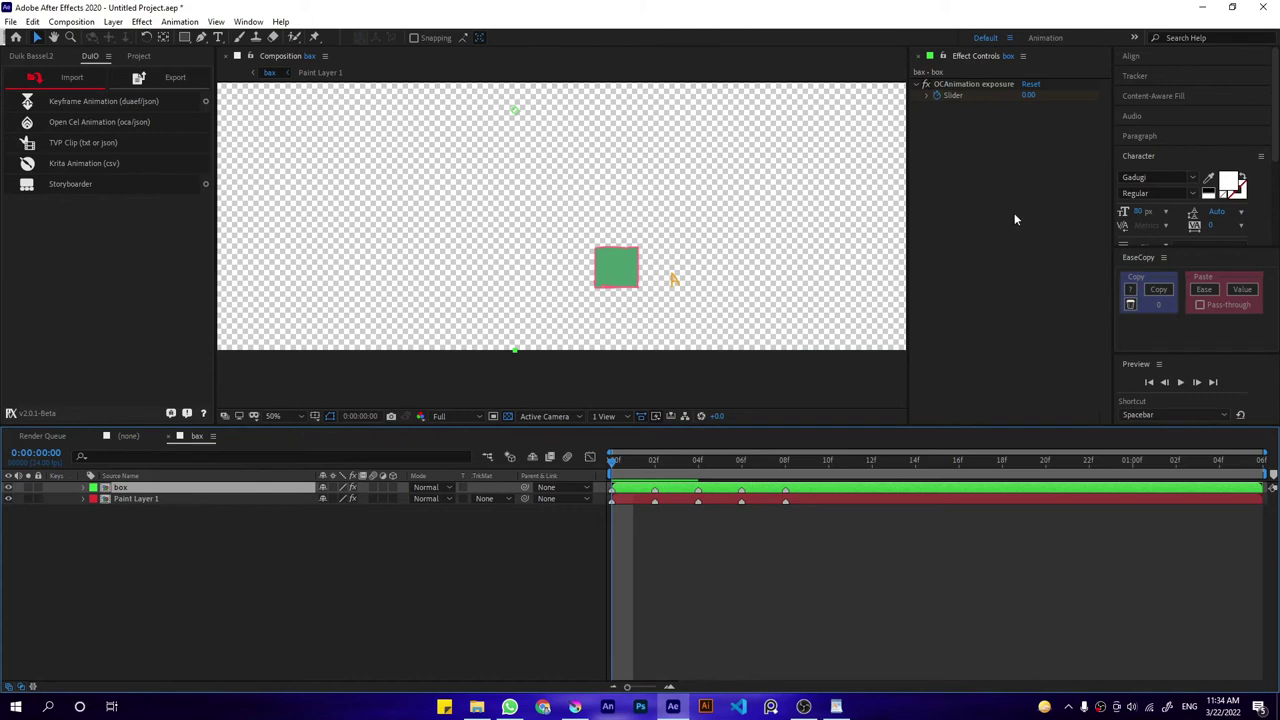
key(ctrl+space)
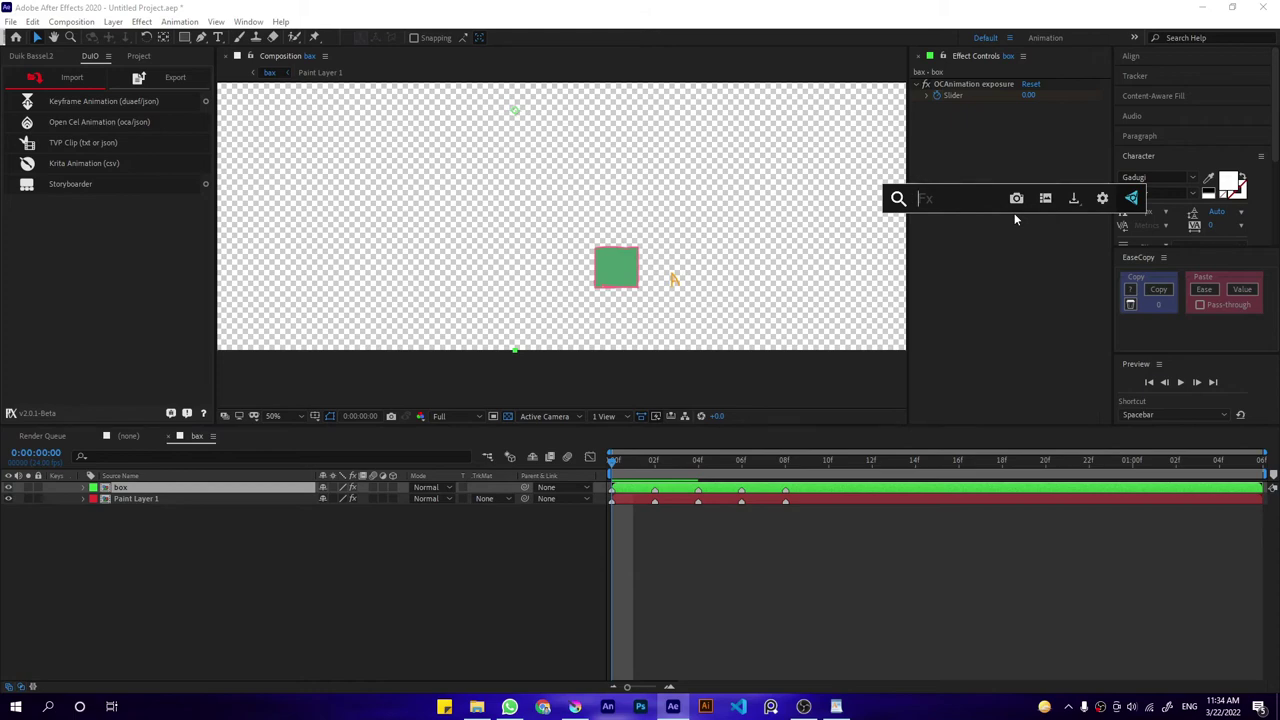
Apply a Fill effect to the box layer with colour 000000, leaving Fill Mask at None.
text(h)
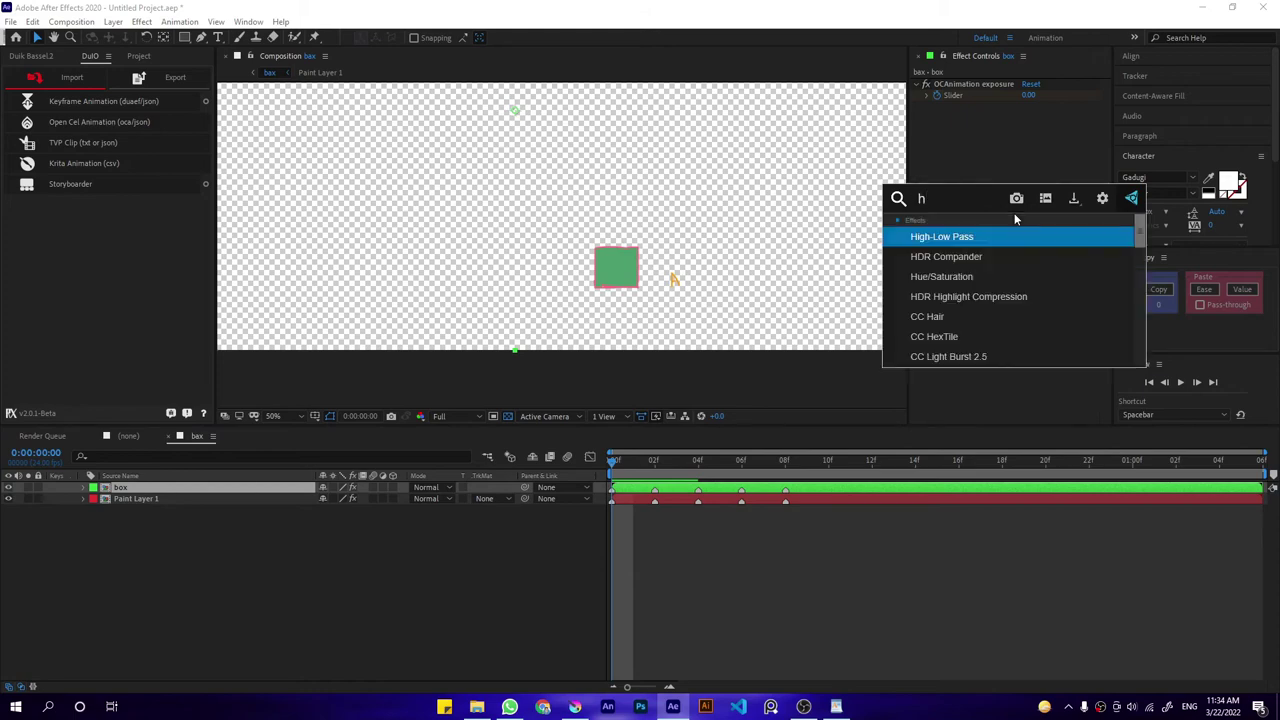
key(BackSpace)
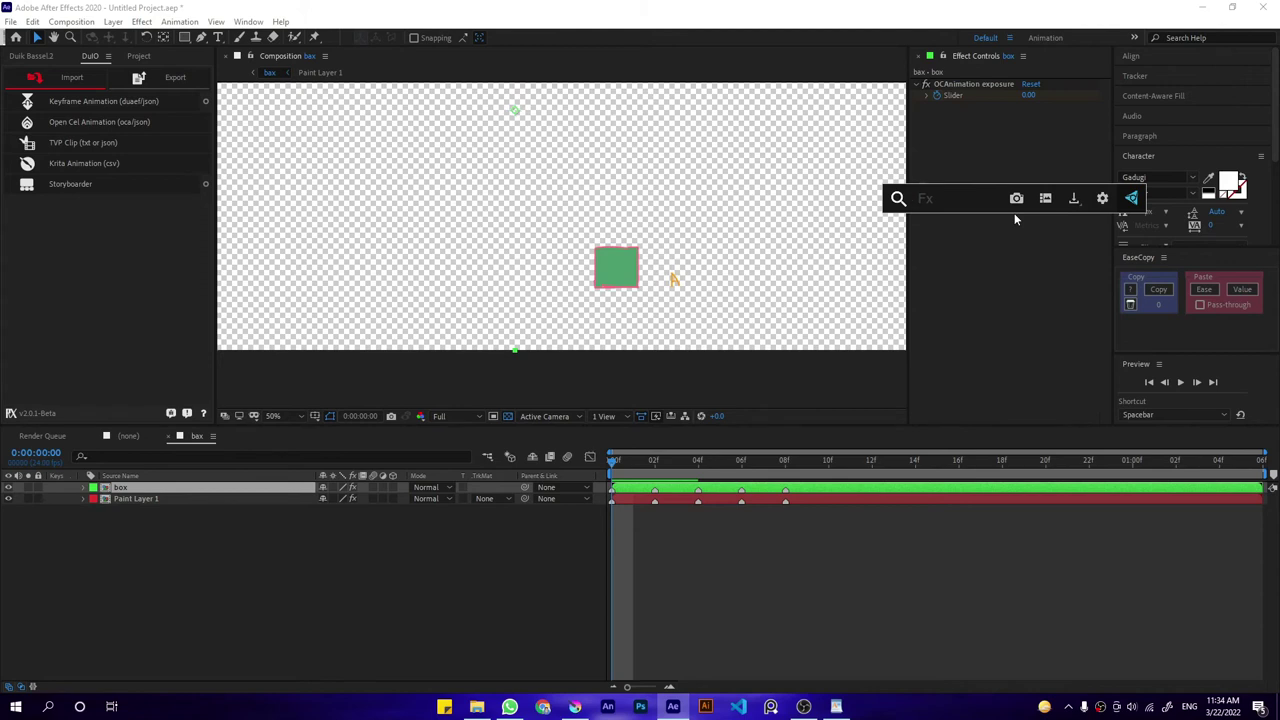
text(fill)
key(Return)
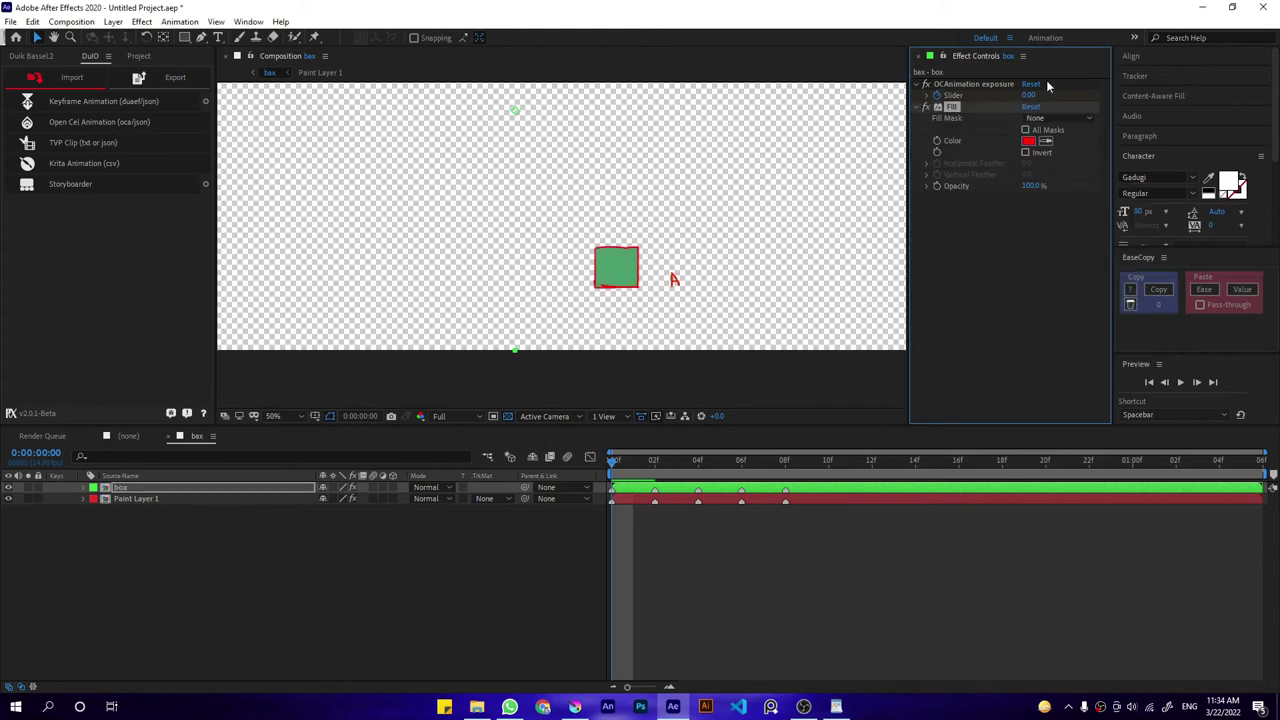
click(1028, 141)
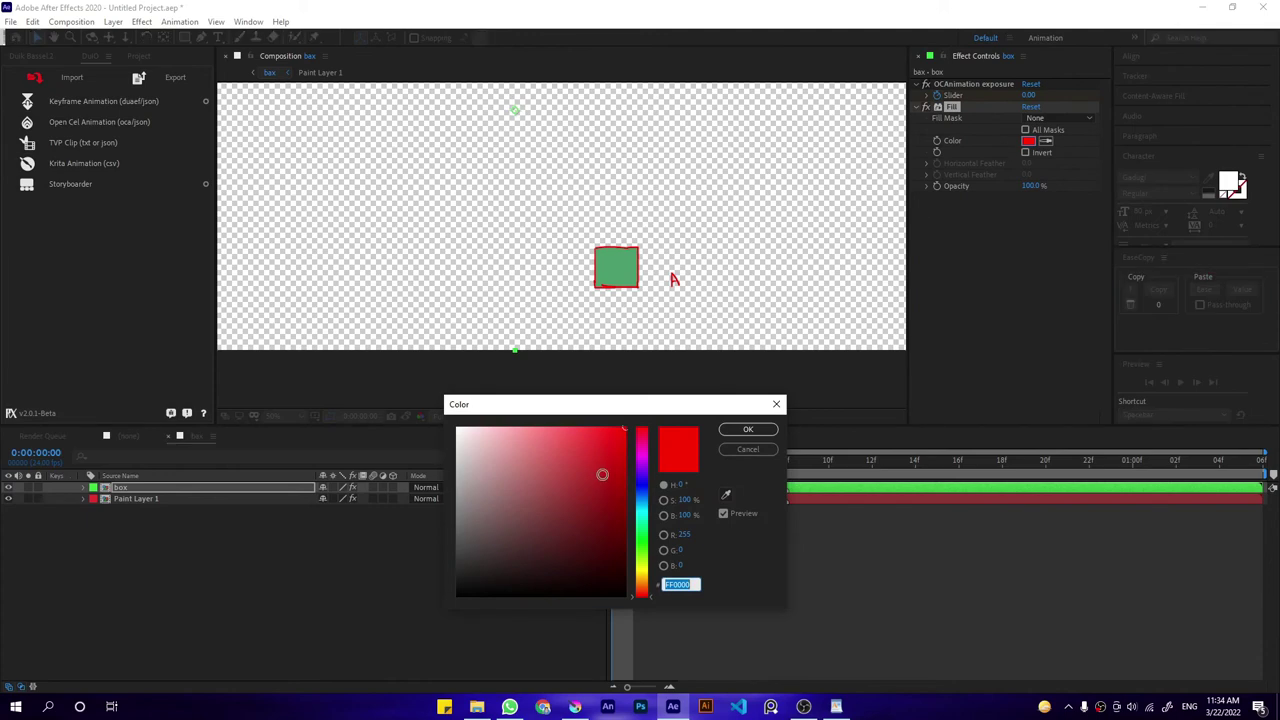
mouse_move(541, 513)
mouse_down()
mouse_move(491, 540)
mouse_move(446, 622)
mouse_up()
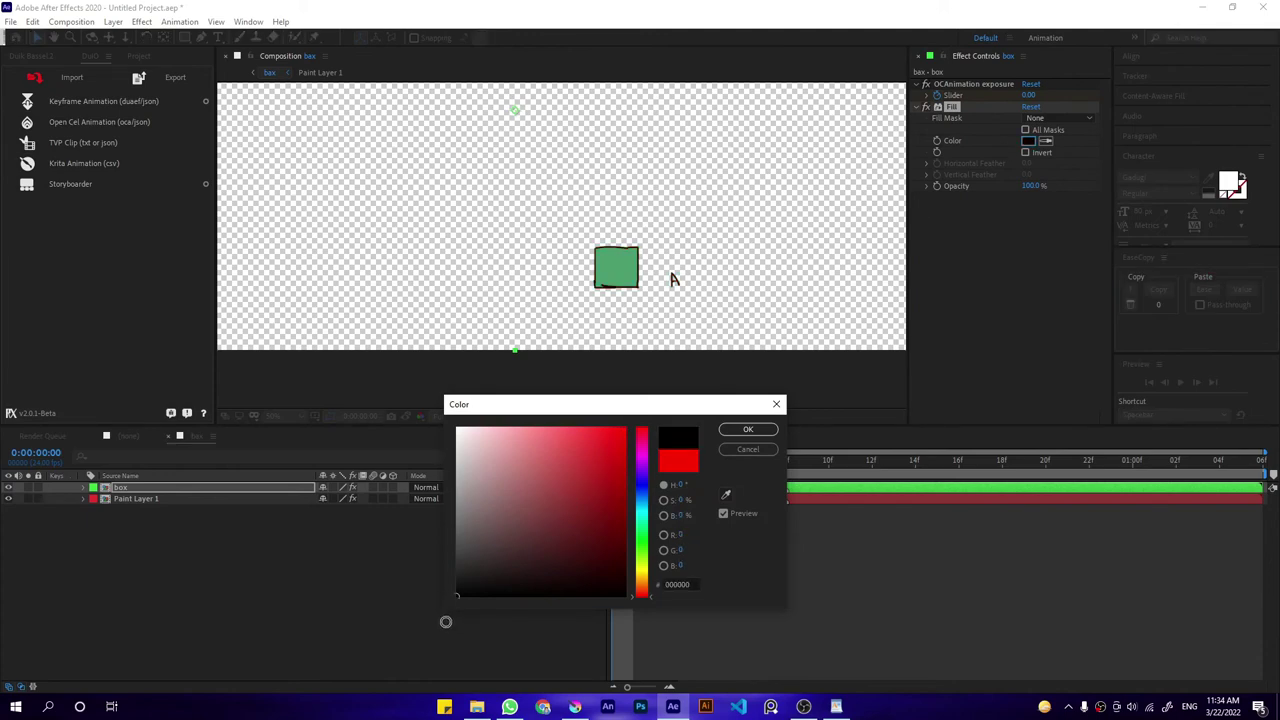
click(748, 429)
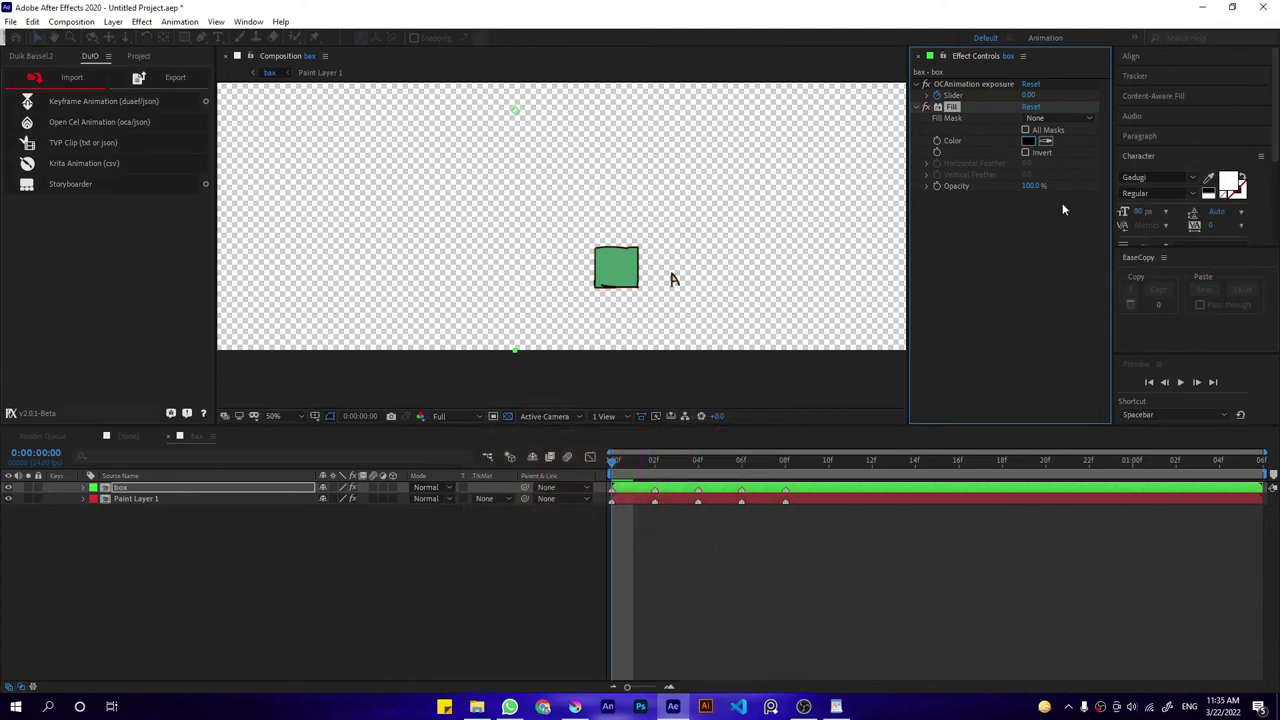
click(1045, 118)
click(982, 124)
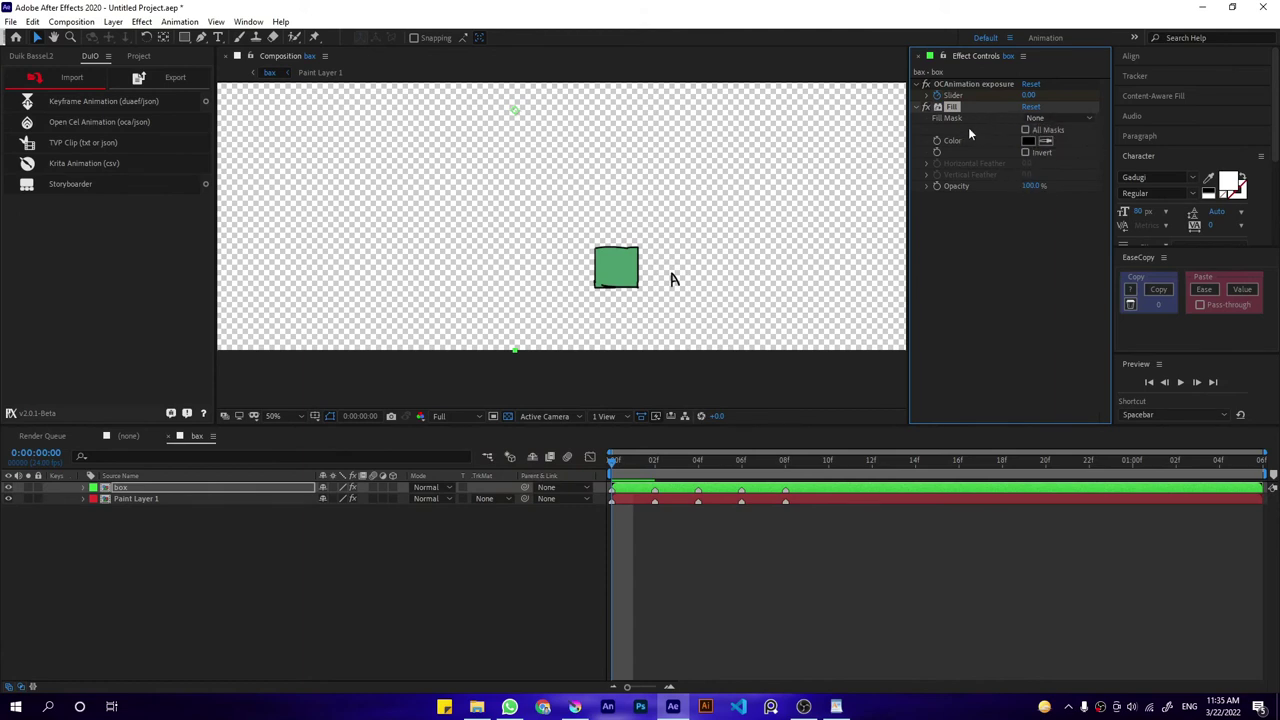
click(200, 487)
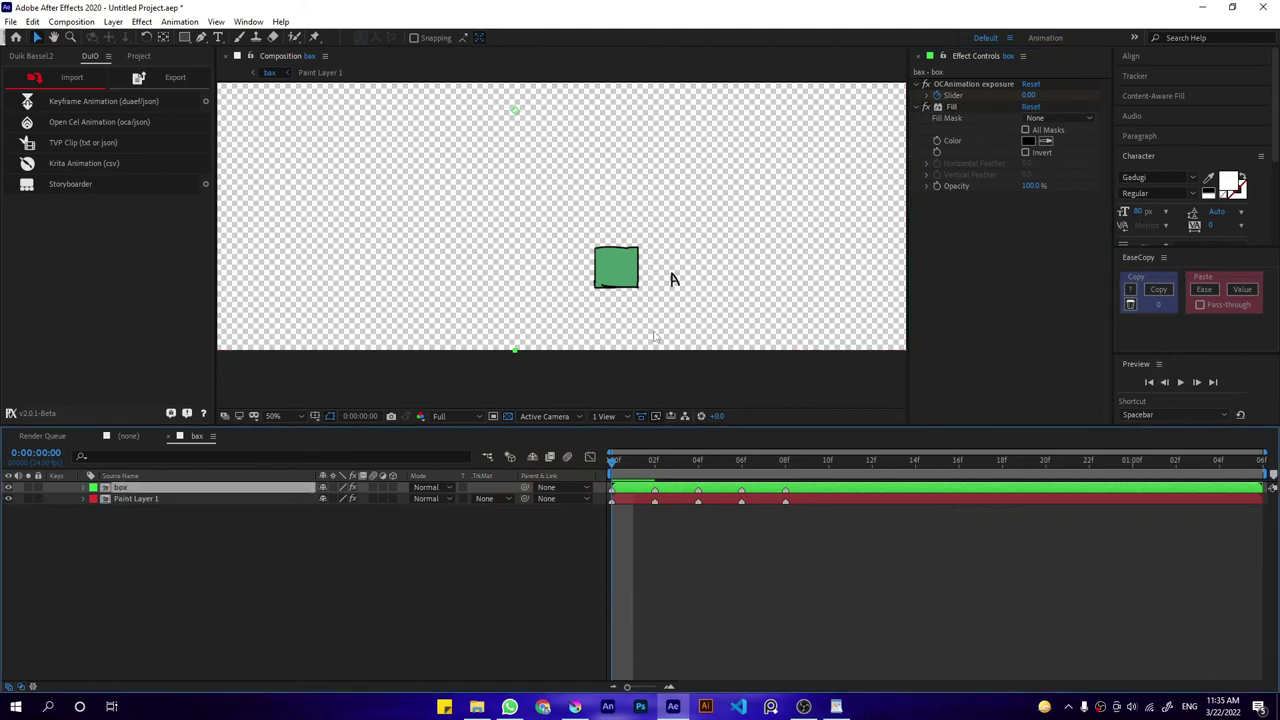
Draw an inverted rectangle mask over the stray mark right of the box and check the frames.
click(184, 37)
drag(683, 293, 691, 293)
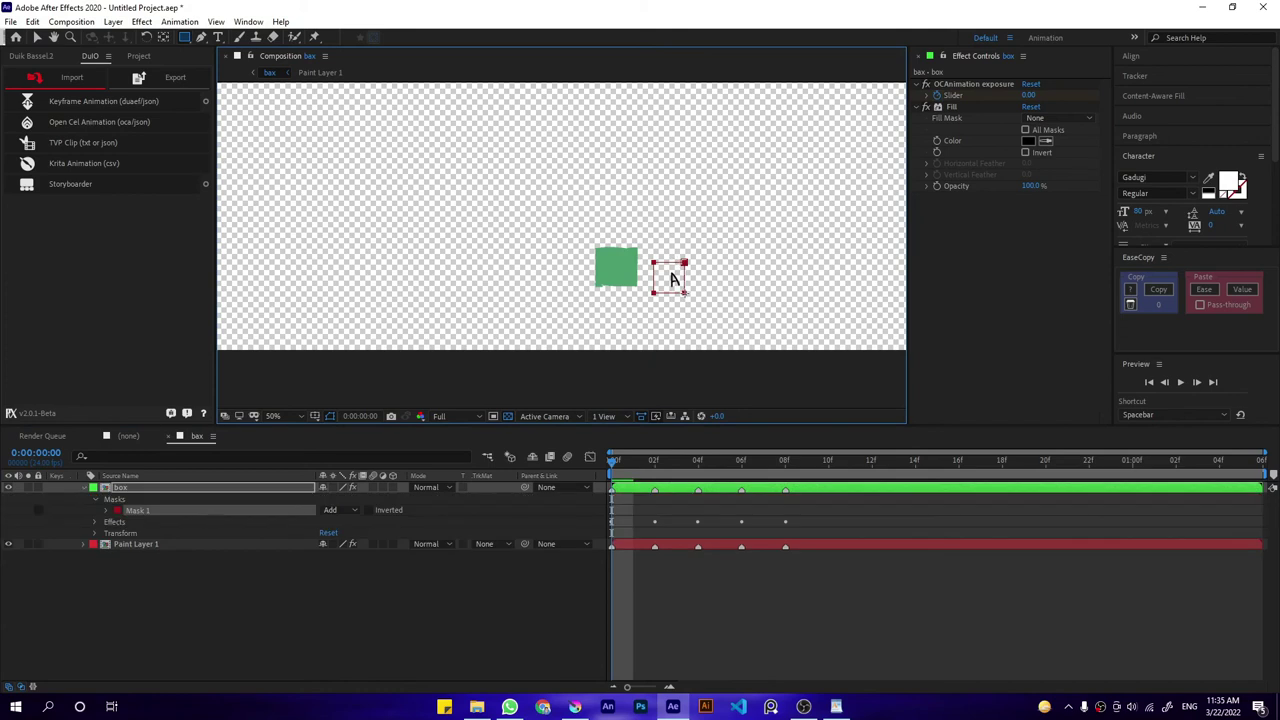
click(369, 510)
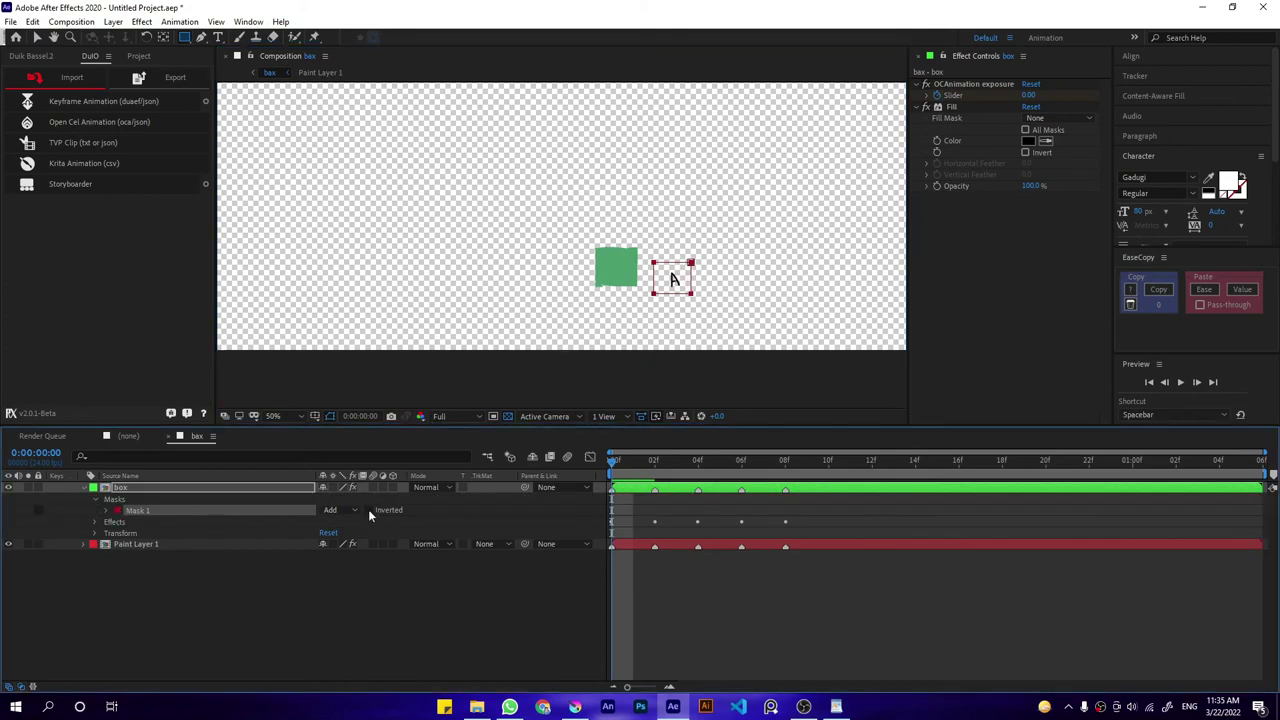
drag(627, 468, 523, 466)
click(83, 487)
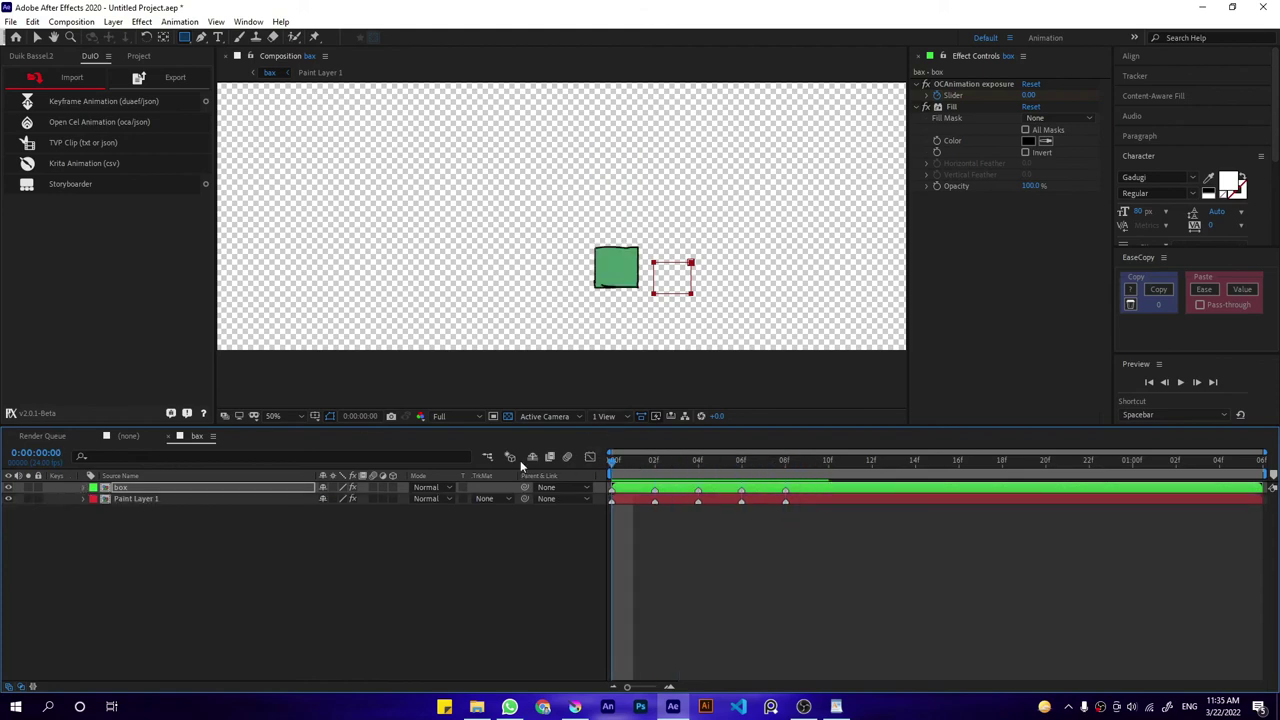
Remove the Gradient Wipe effect from Paint Layer 1, then reselect the bax layer.
click(128, 499)
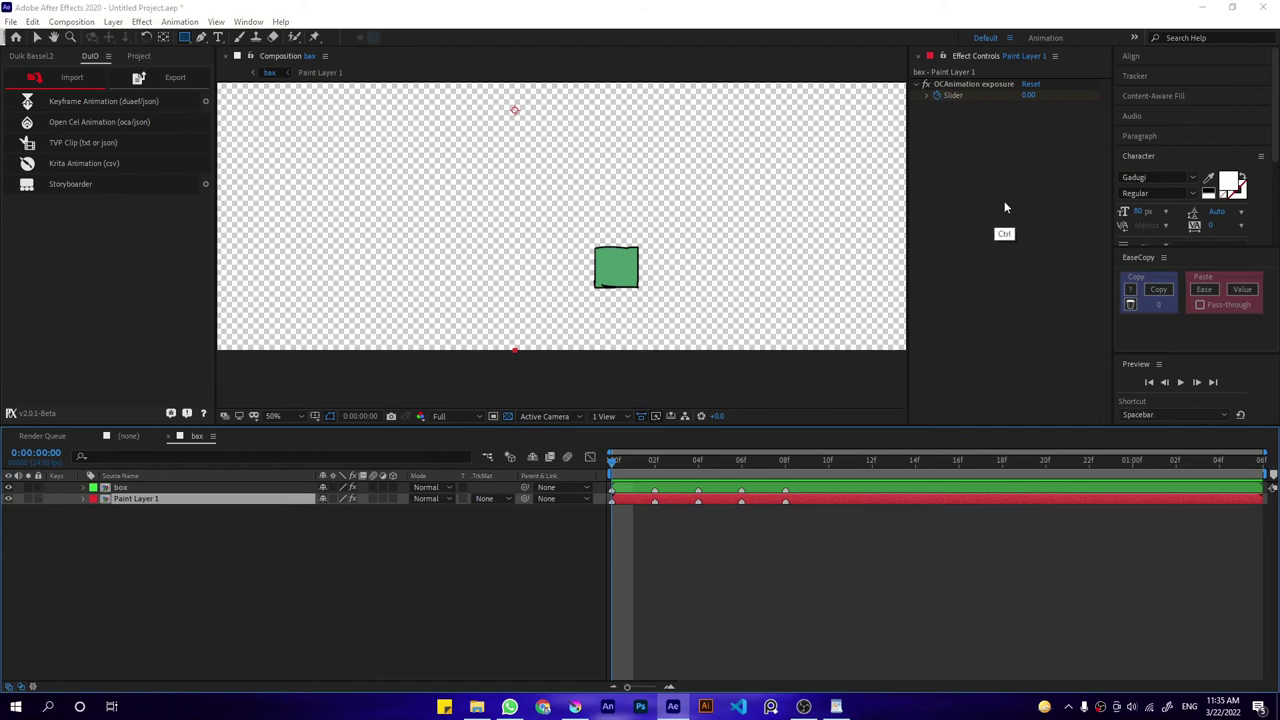
key(ctrl+space)
text(gra)
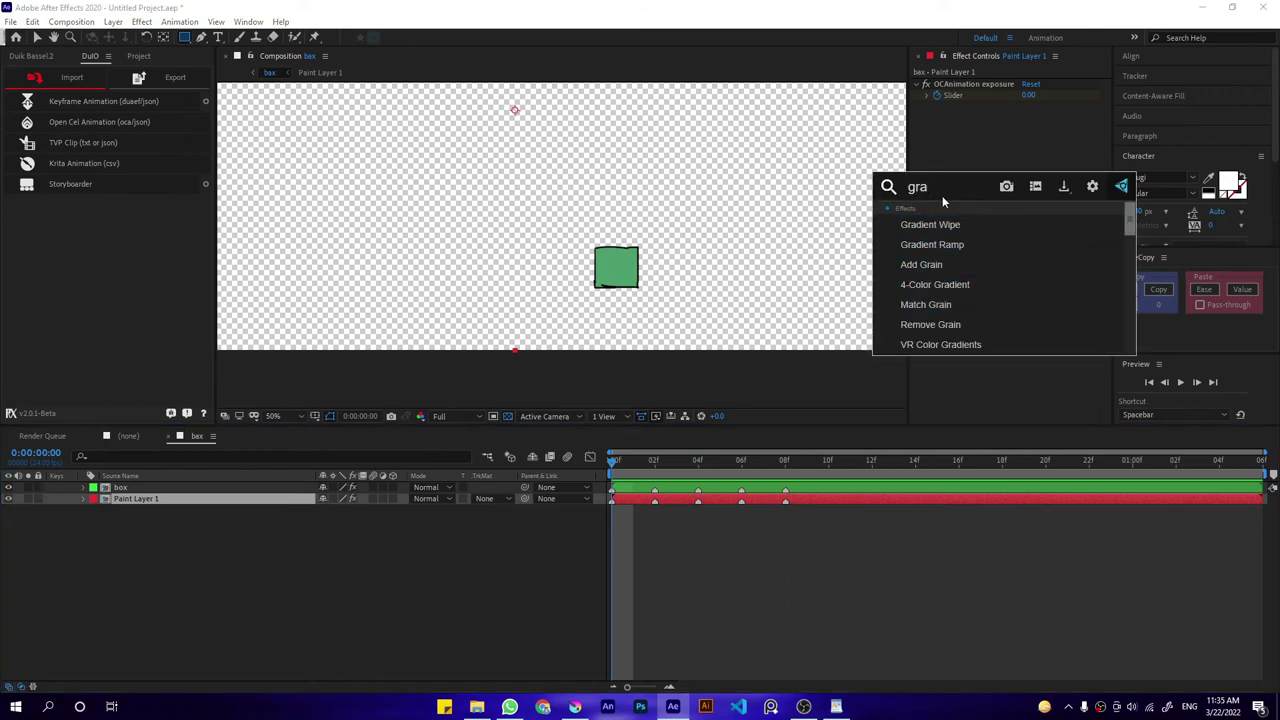
text(d)
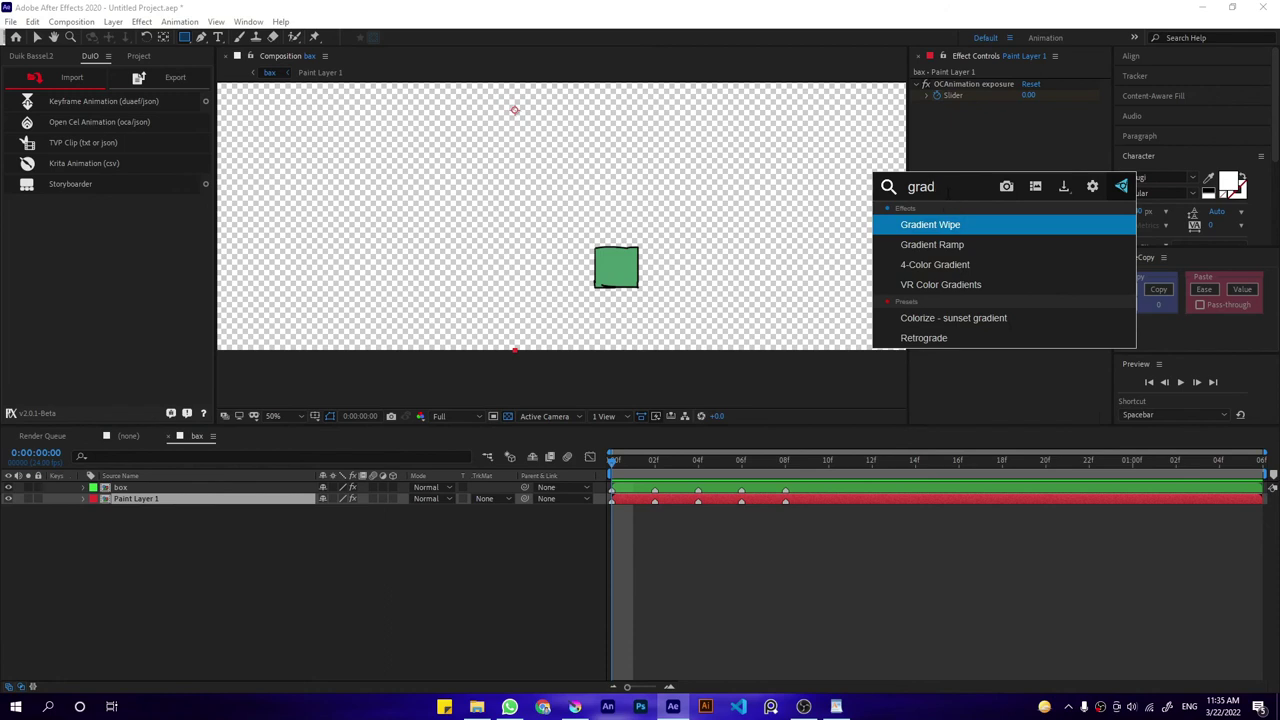
click(958, 229)
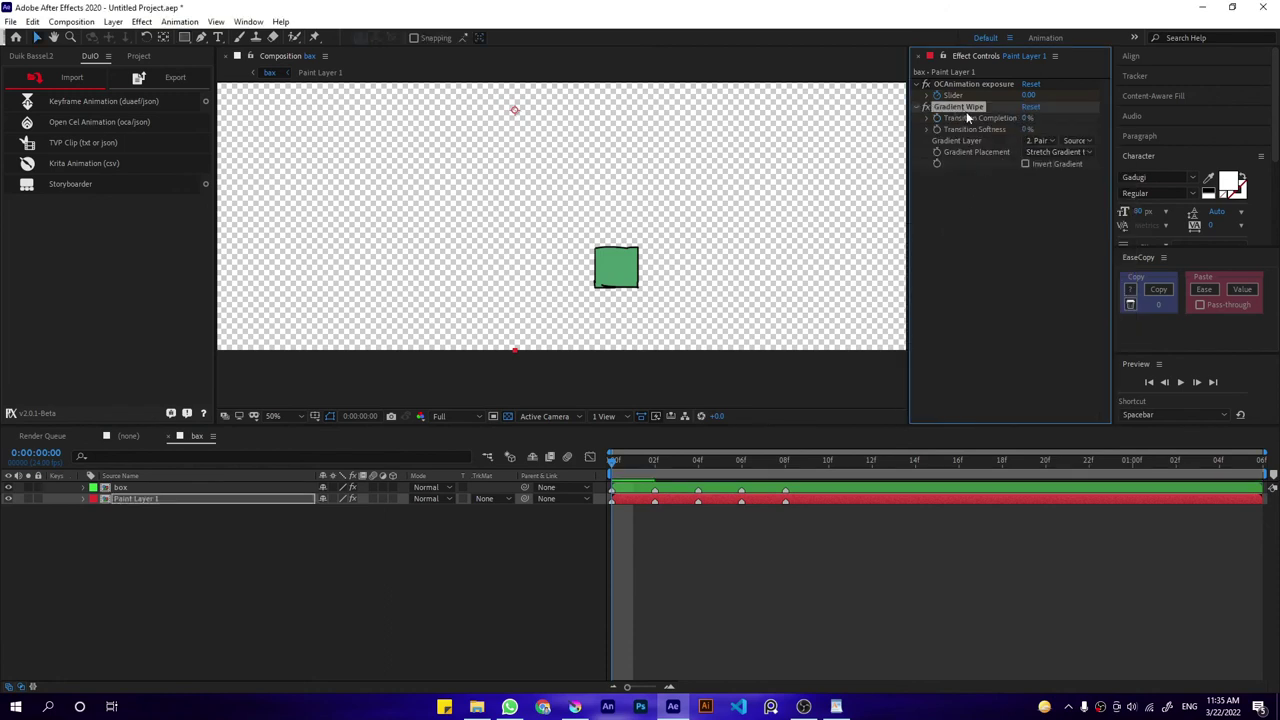
key(Delete)
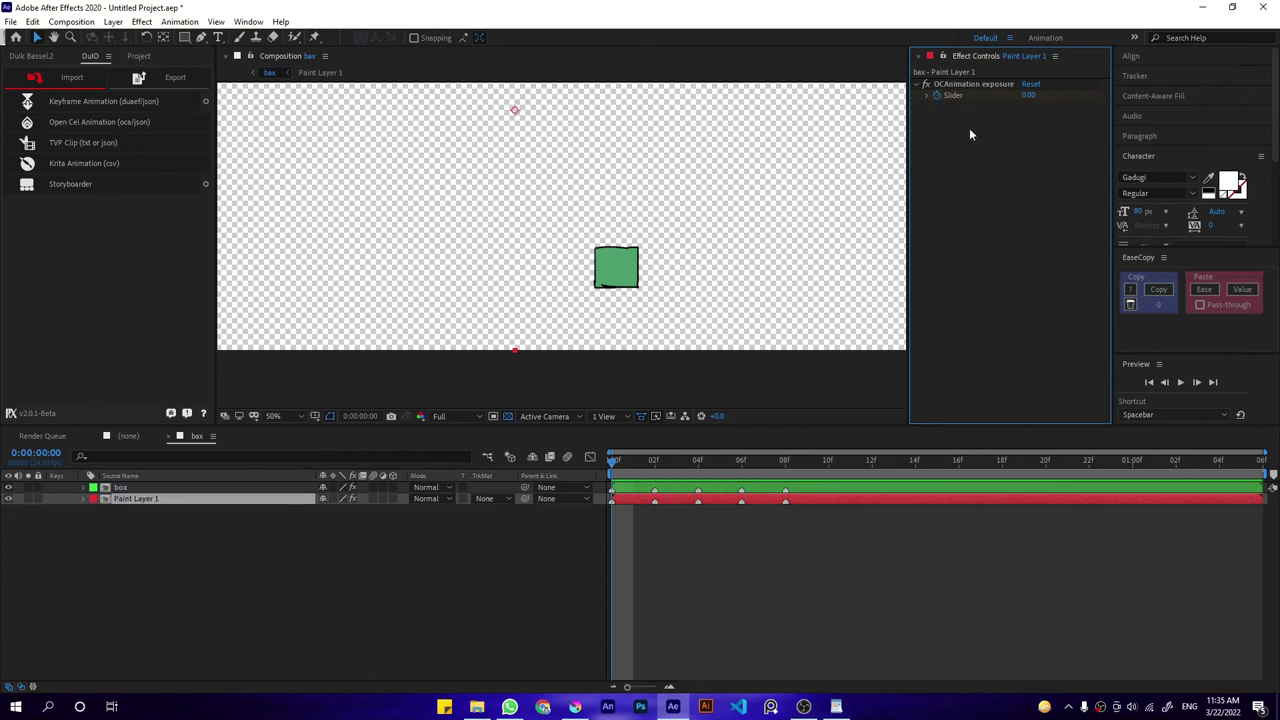
click(114, 499)
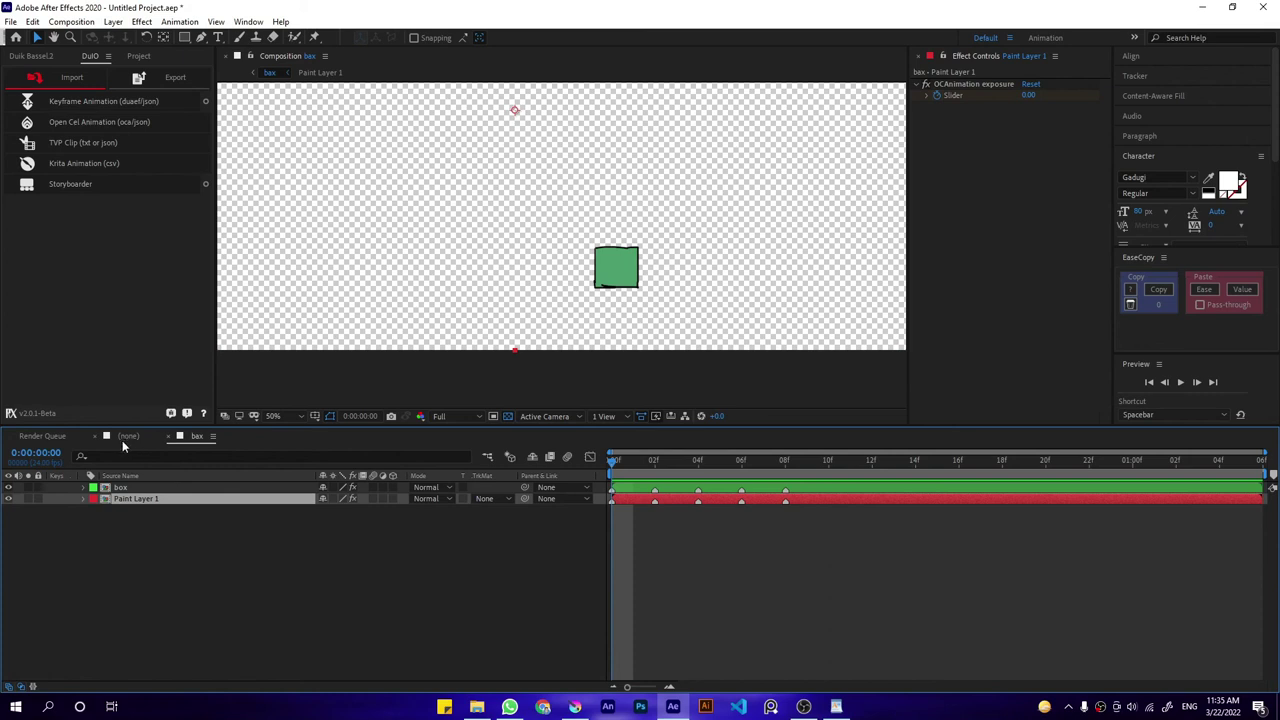
click(120, 487)
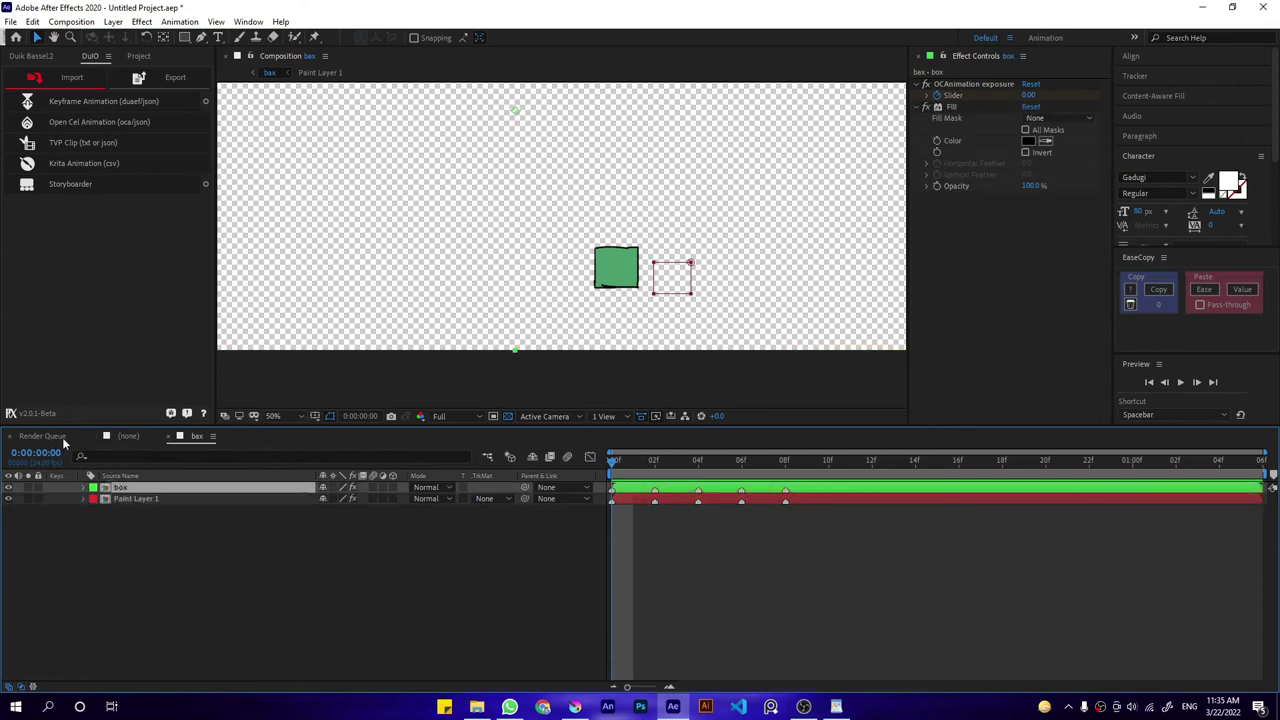
Rename the imported footage folder in the Project panel to bg.
click(124, 440)
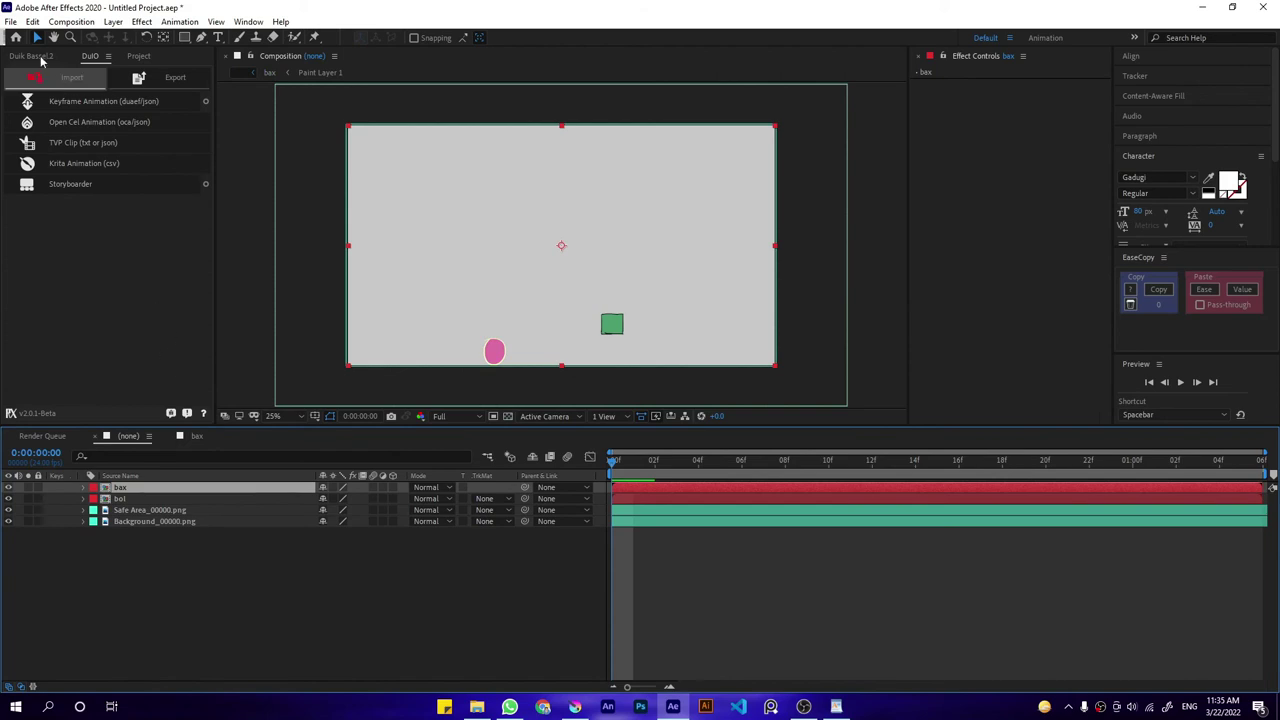
click(38, 56)
click(140, 56)
click(8, 177)
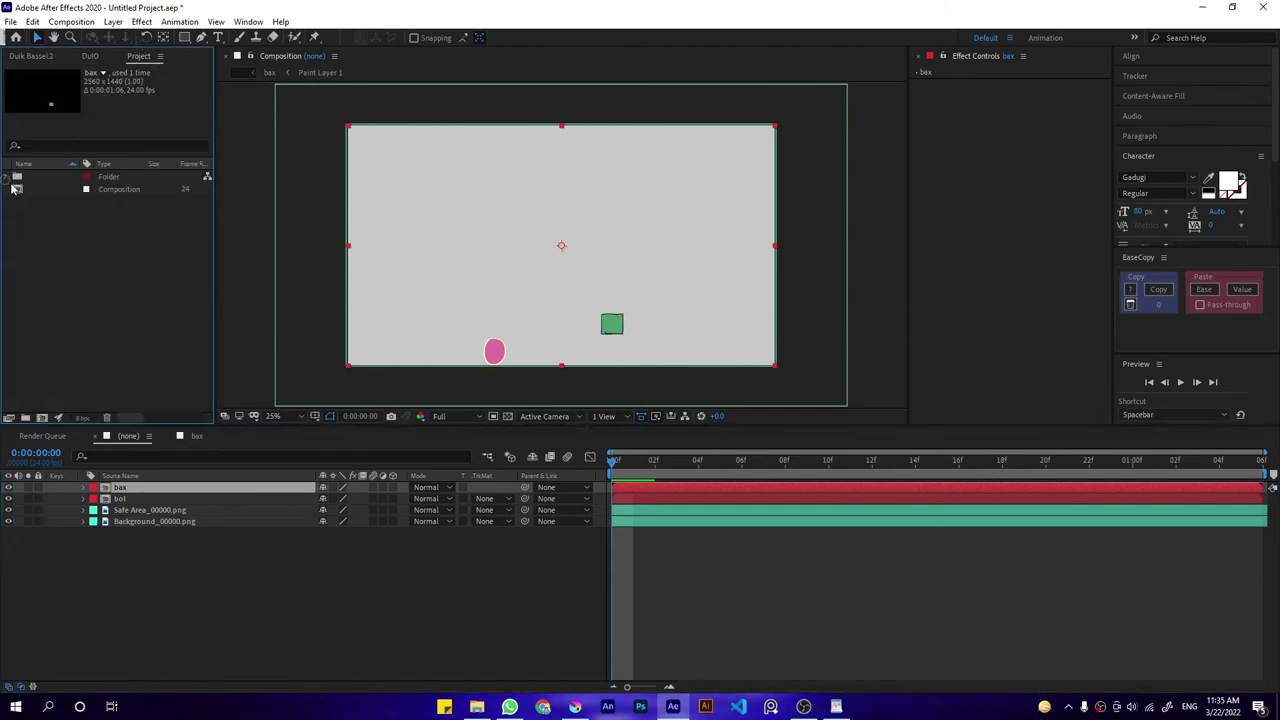
click(37, 177)
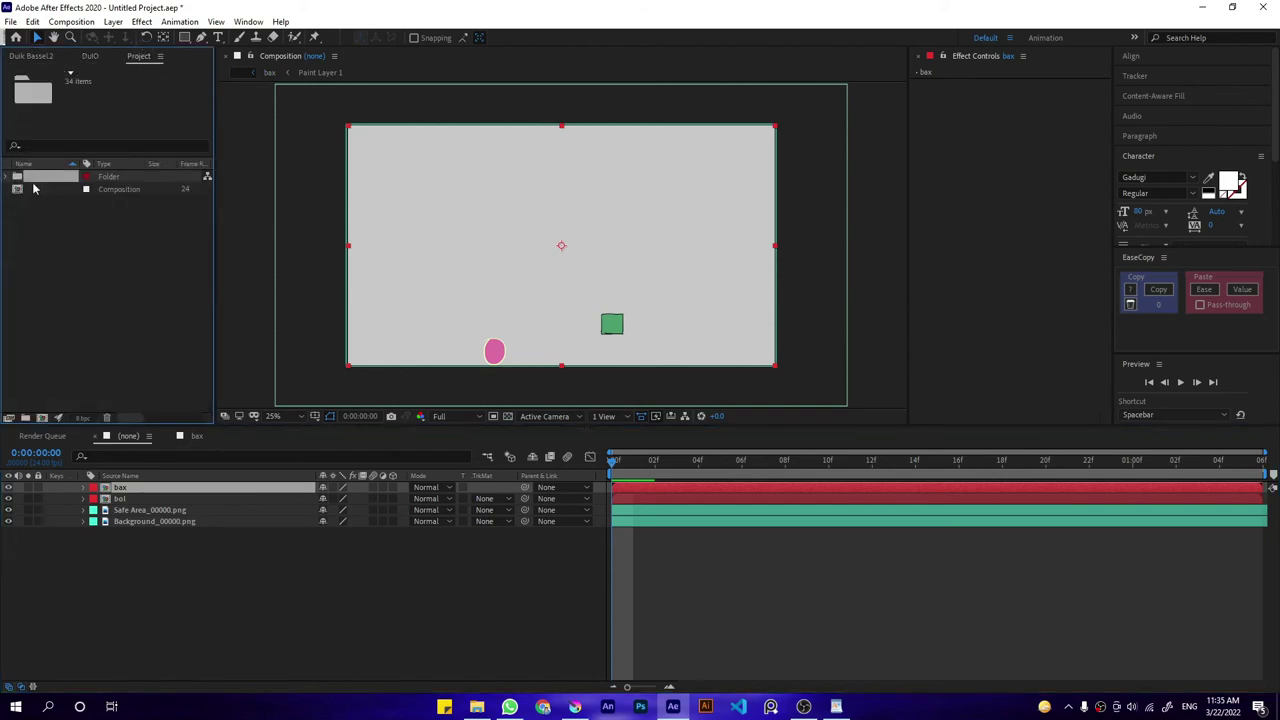
click(36, 189)
click(37, 177)
key(Return)
text(bg)
key(Return)
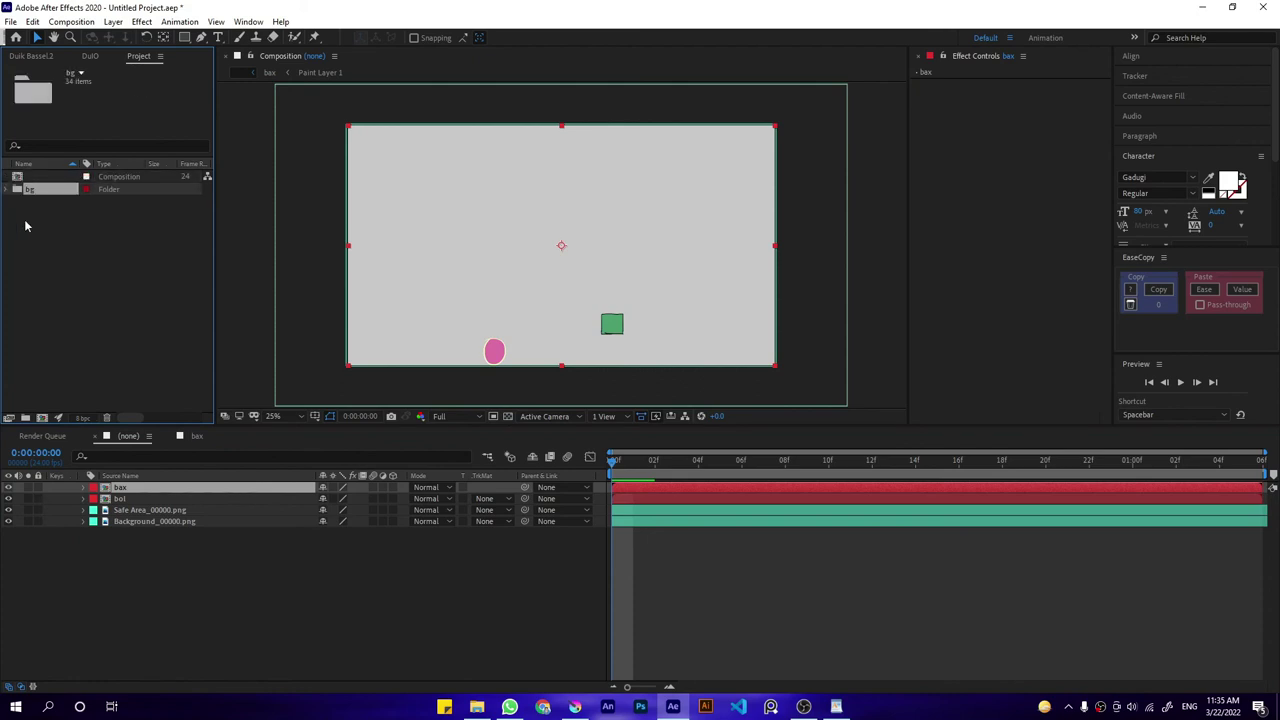
Rename the main composition to bg.
click(36, 177)
key(Return)
text(bg)
key(Return)
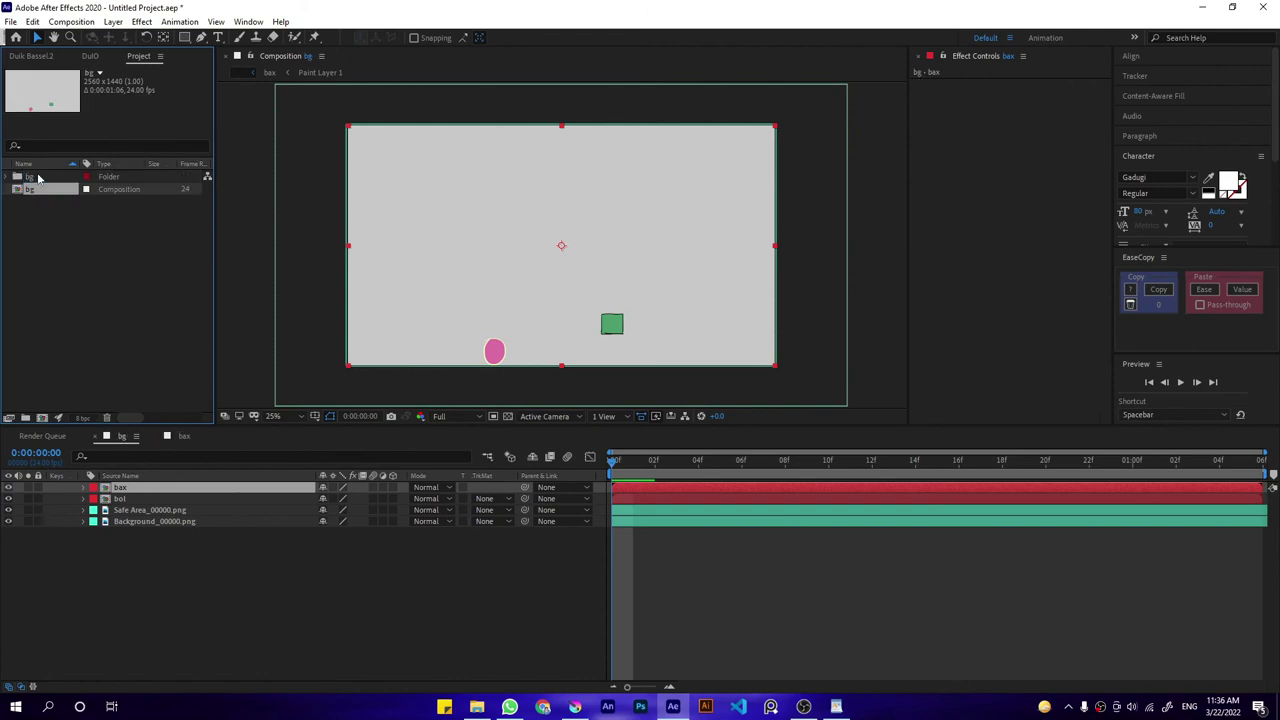
Select the bax, bol and Background_00000.png layers and preview the bg comp from frame 0.
click(135, 560)
click(183, 437)
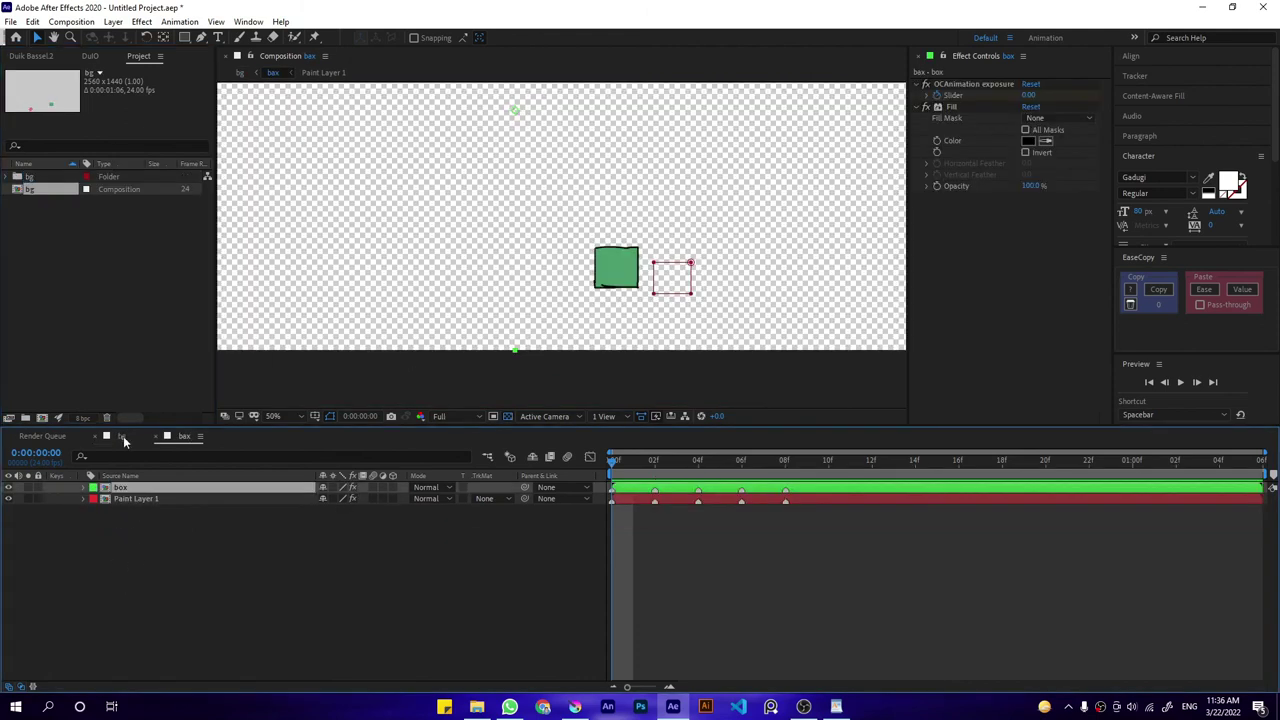
click(126, 437)
click(130, 488)
click(134, 499)
click(140, 522)
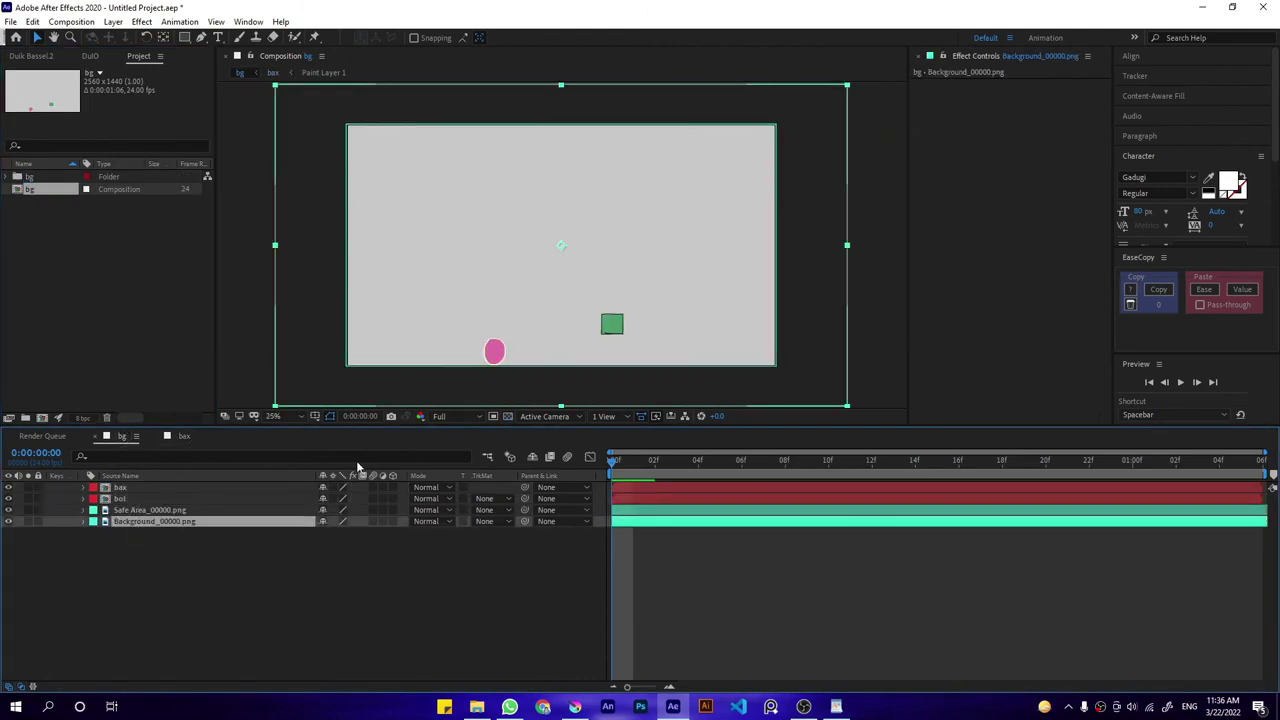
key(space)
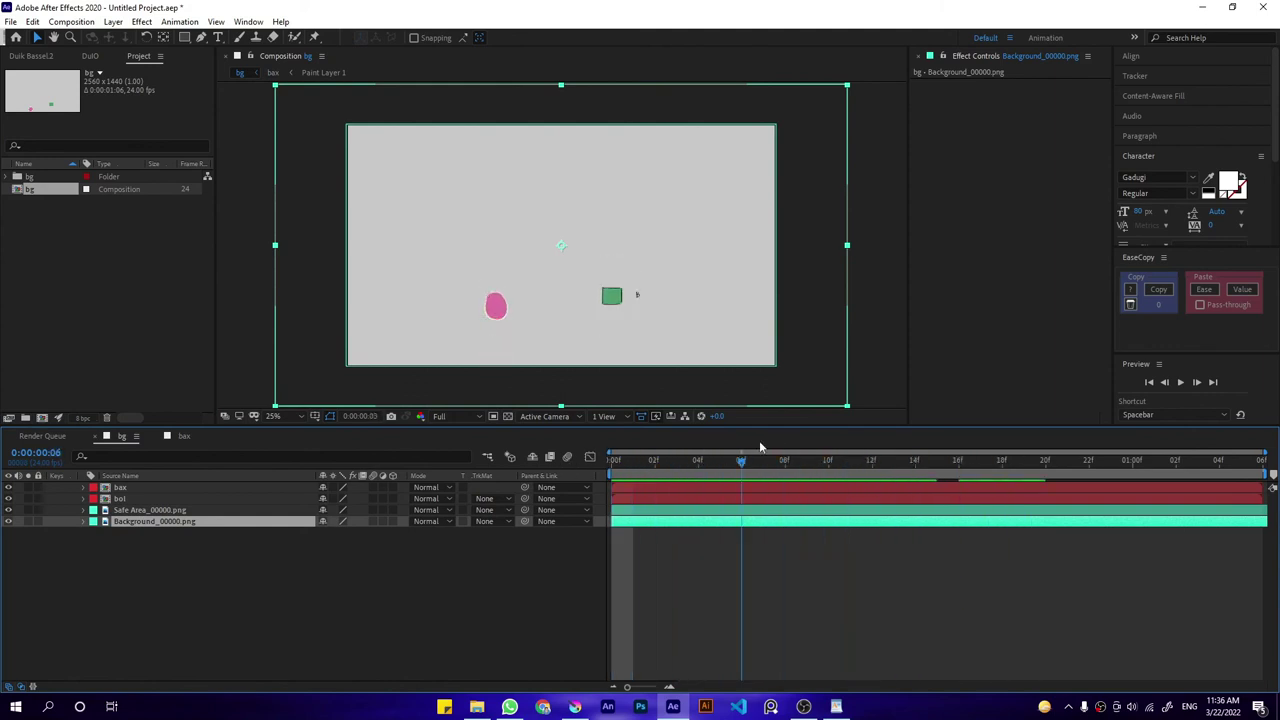
click(495, 360)
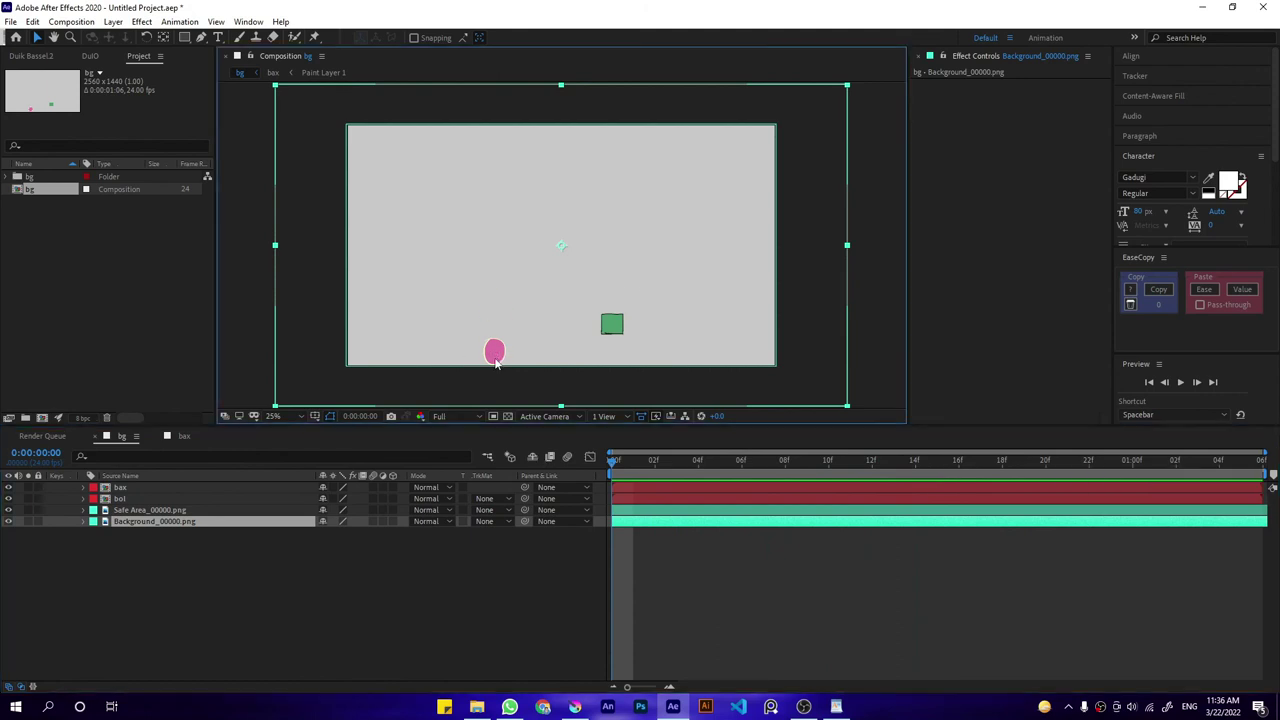
Open the bol comp and apply a Fill effect to the ball layer.
double_click(135, 499)
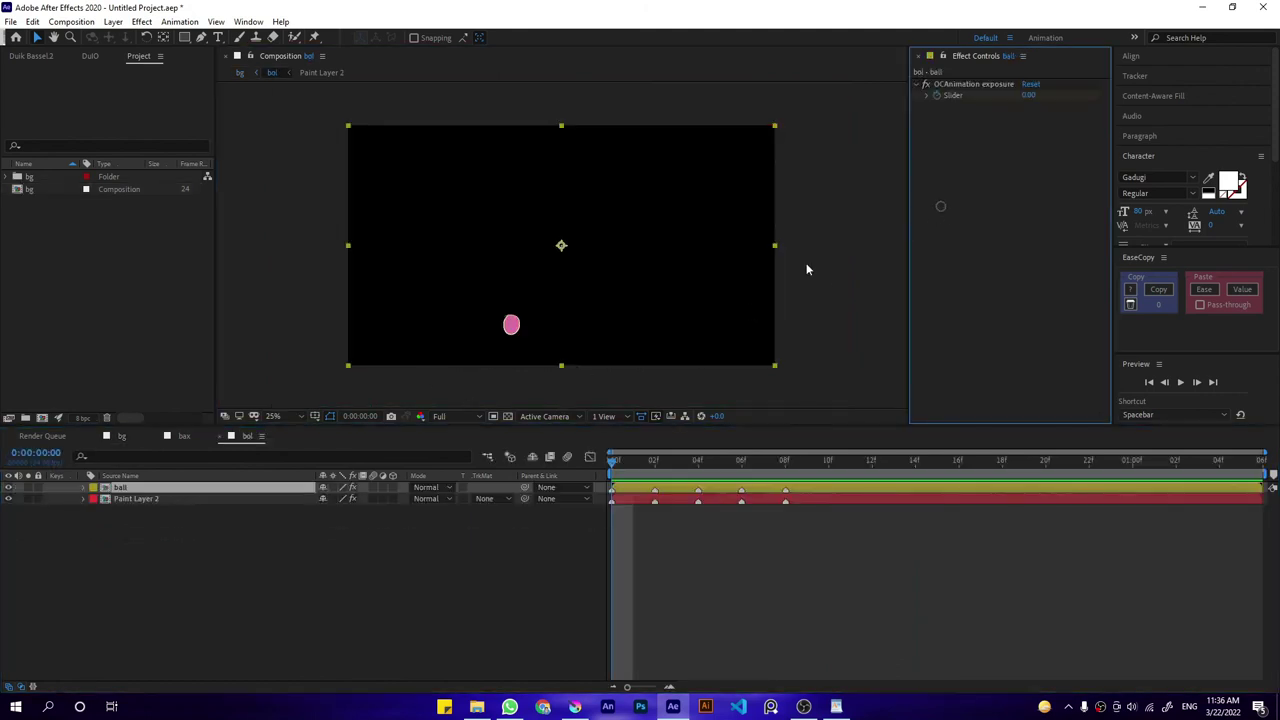
click(118, 475)
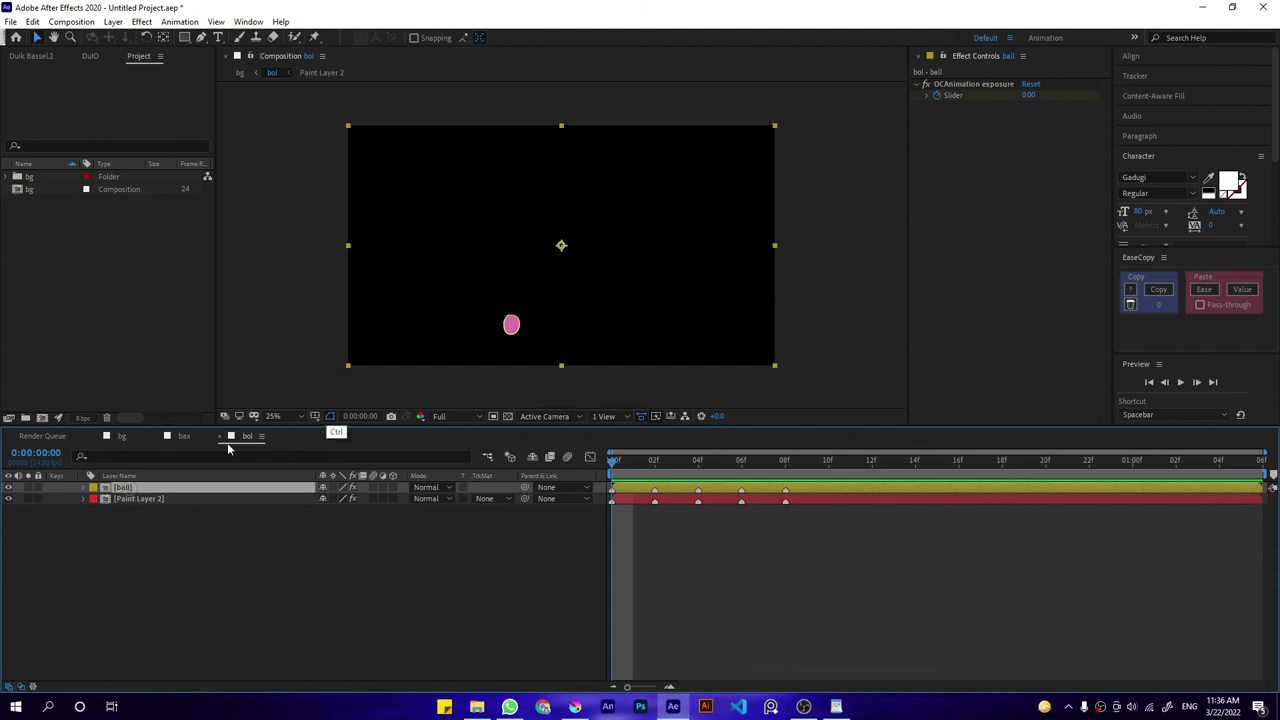
key(ctrl+space)
text(fill)
key(Return)
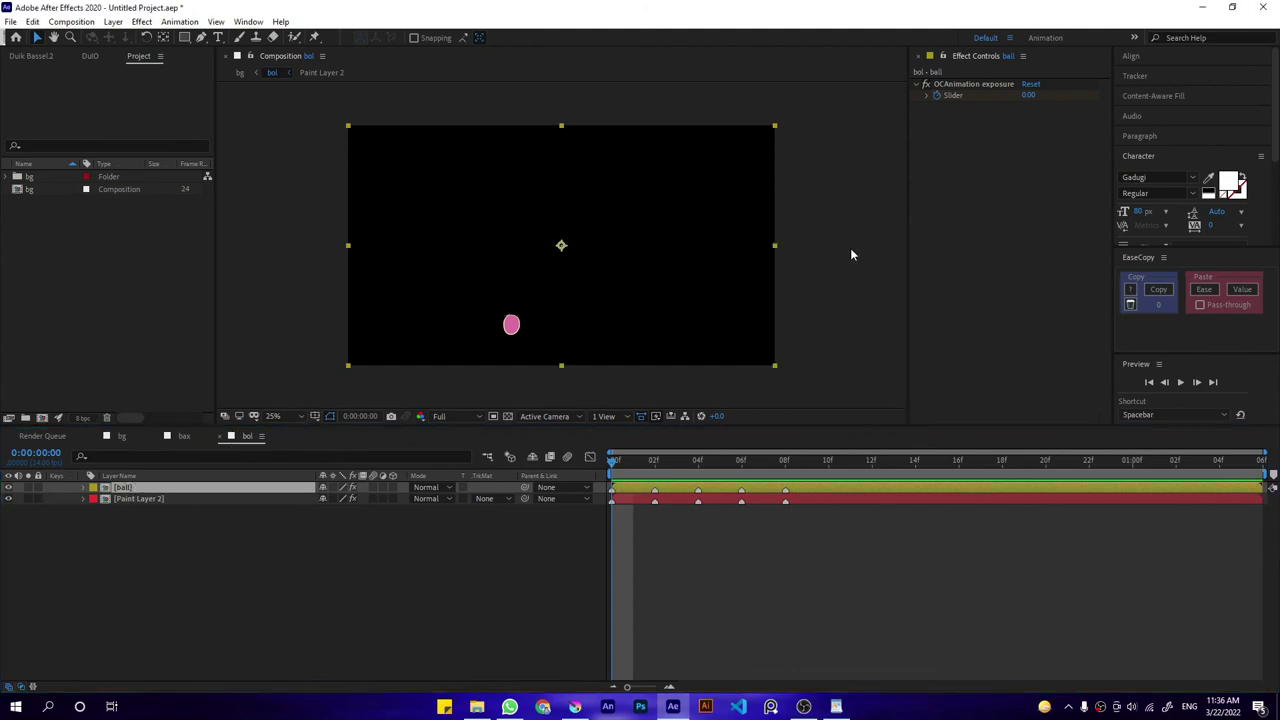
Set the Fill colour to black, then go back to the bg comp.
click(1028, 140)
click(494, 563)
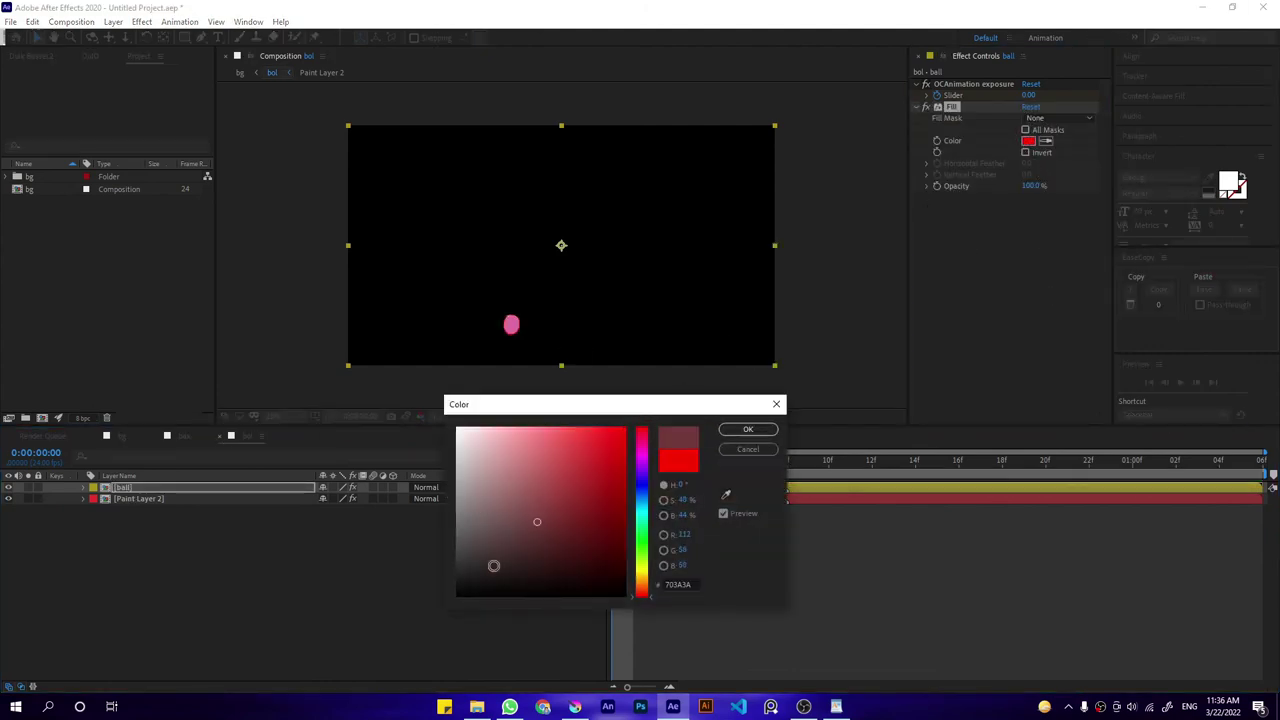
click(457, 596)
click(748, 429)
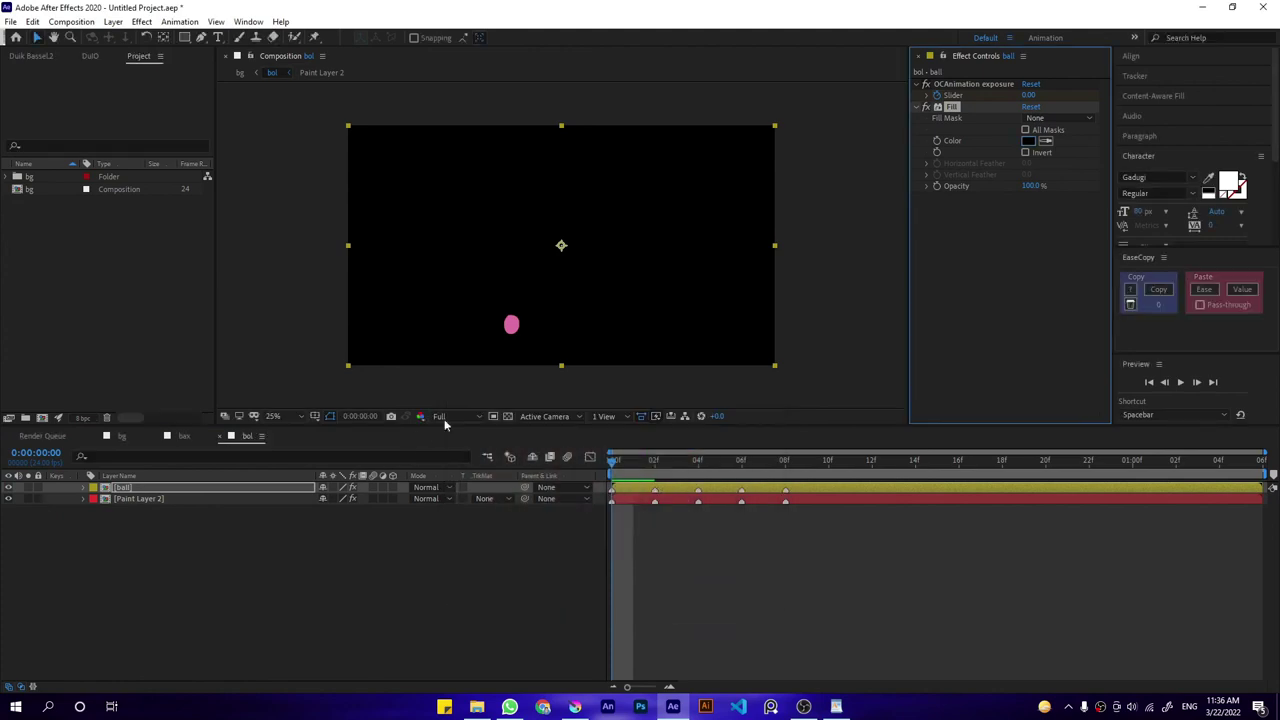
click(508, 417)
click(508, 417)
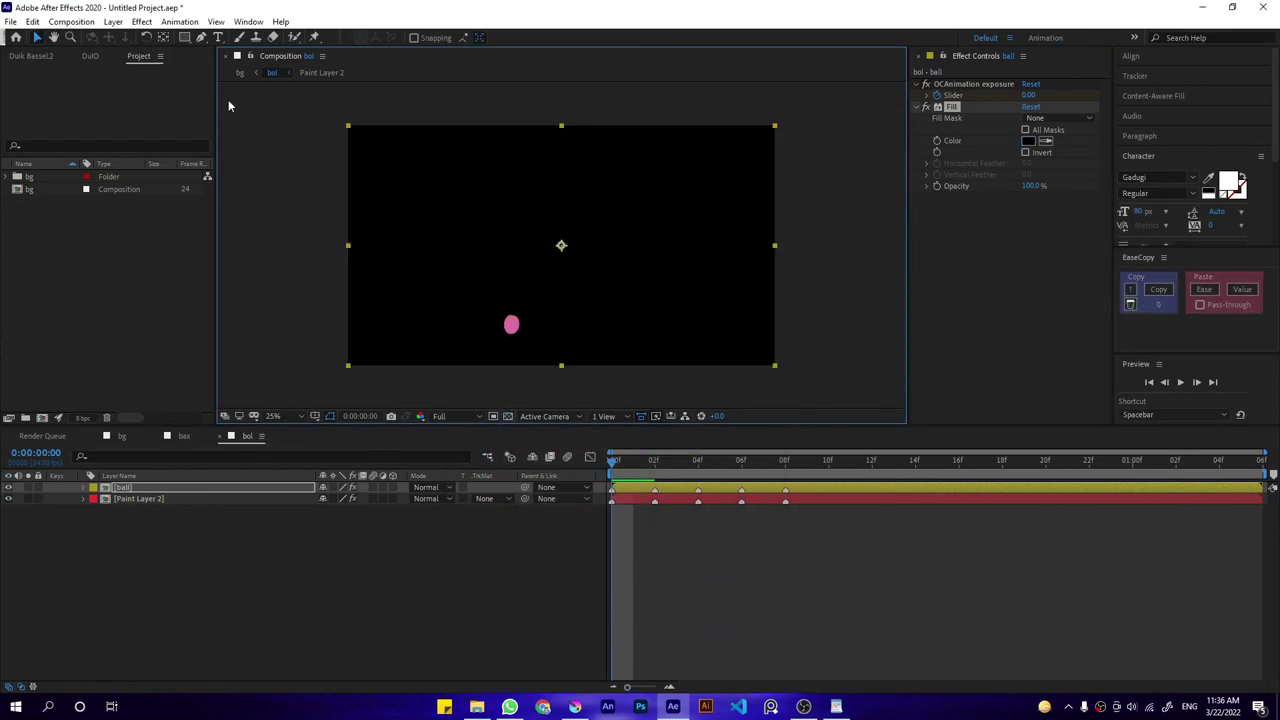
click(240, 73)
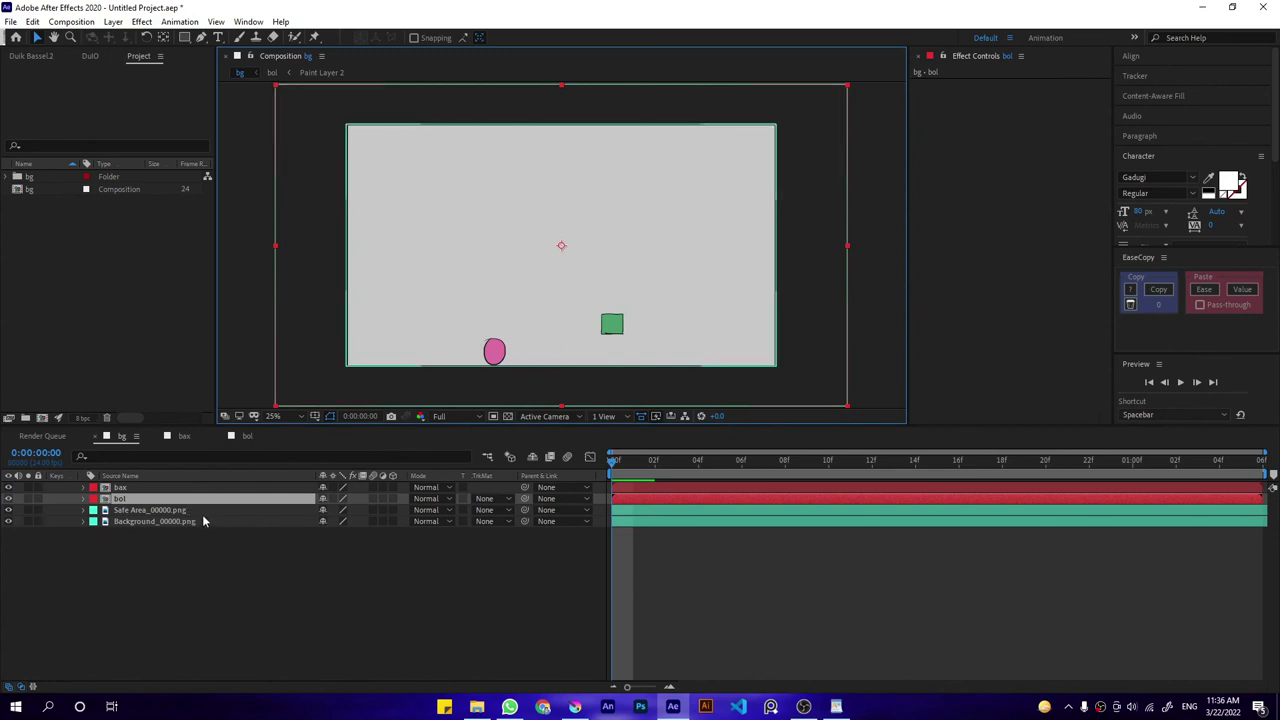
Clear the bax/bol layer selection and show the DuIO panel instead of the project list.
shift+click(136, 488)
click(166, 552)
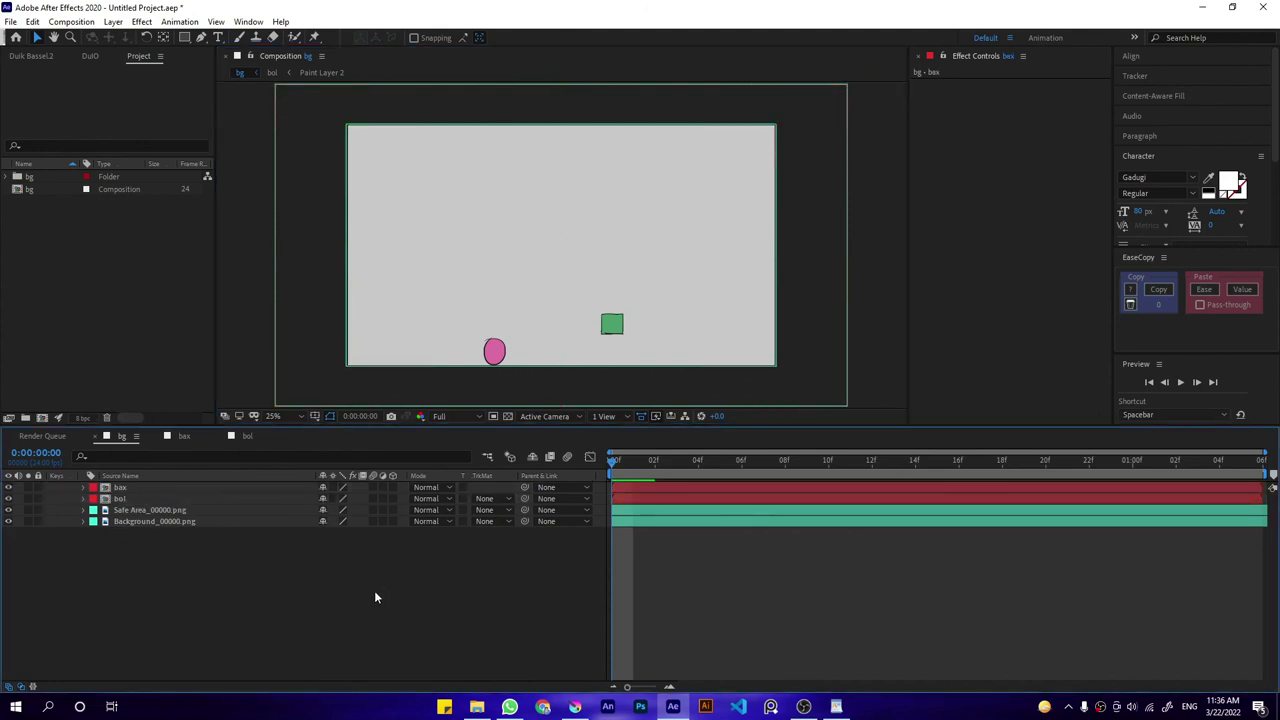
click(90, 56)
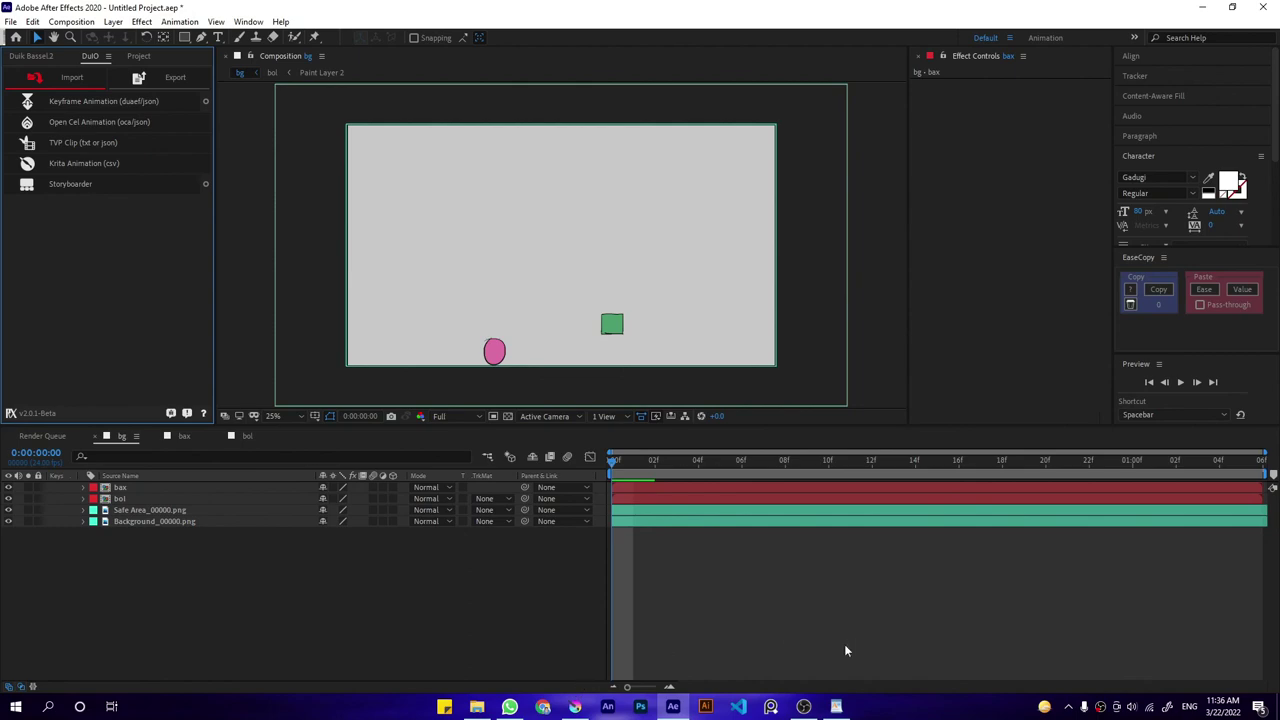
Preview the bg comp and scrub to frames 6 and 7 to check the ball and box.
click(805, 708)
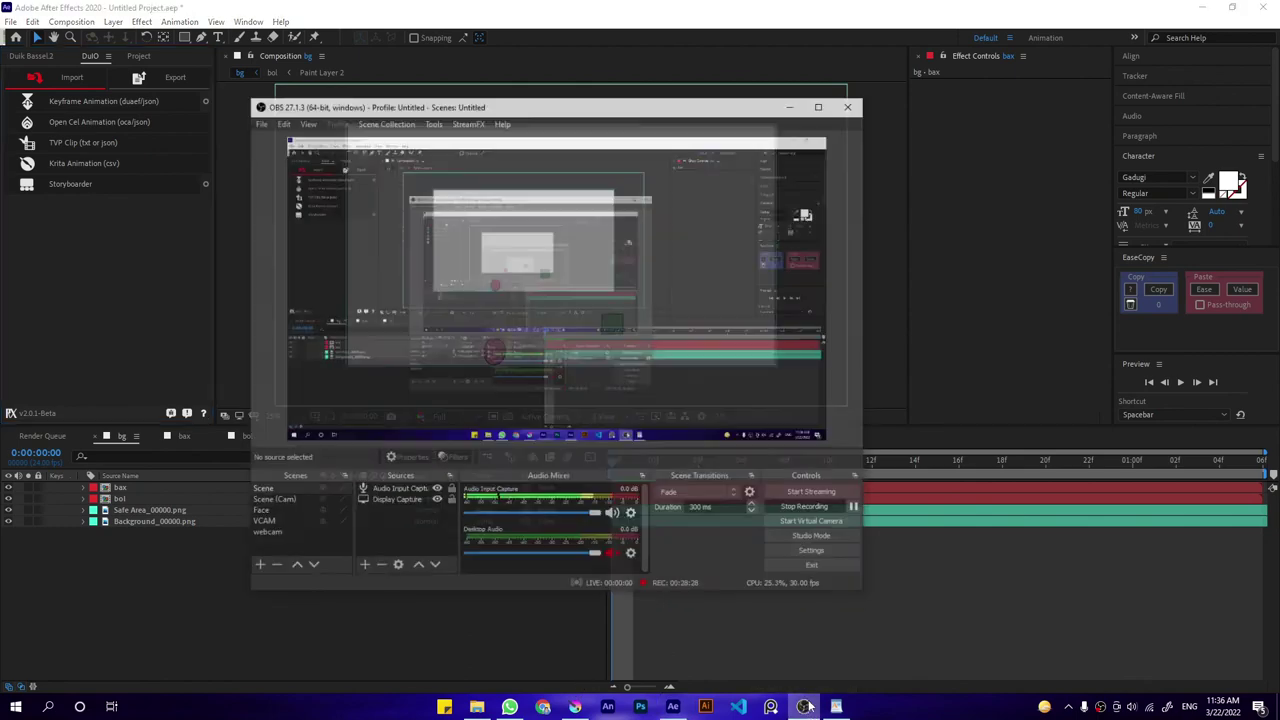
click(783, 75)
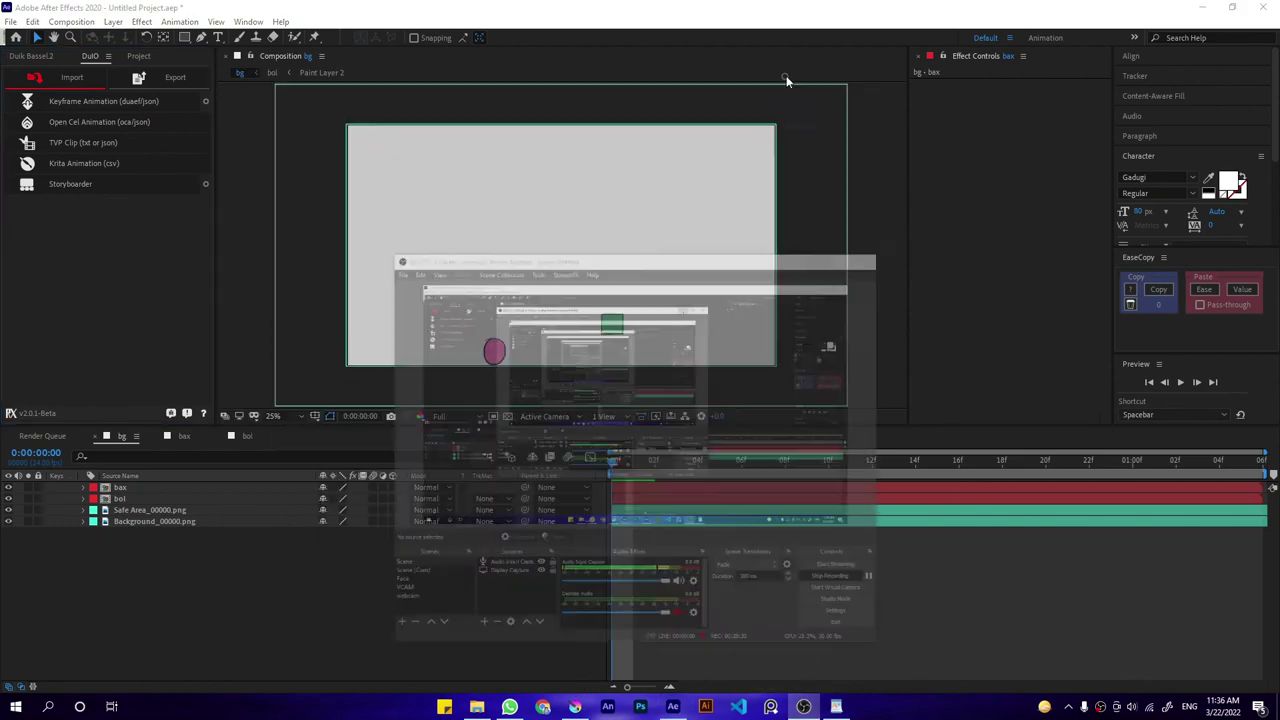
key(space)
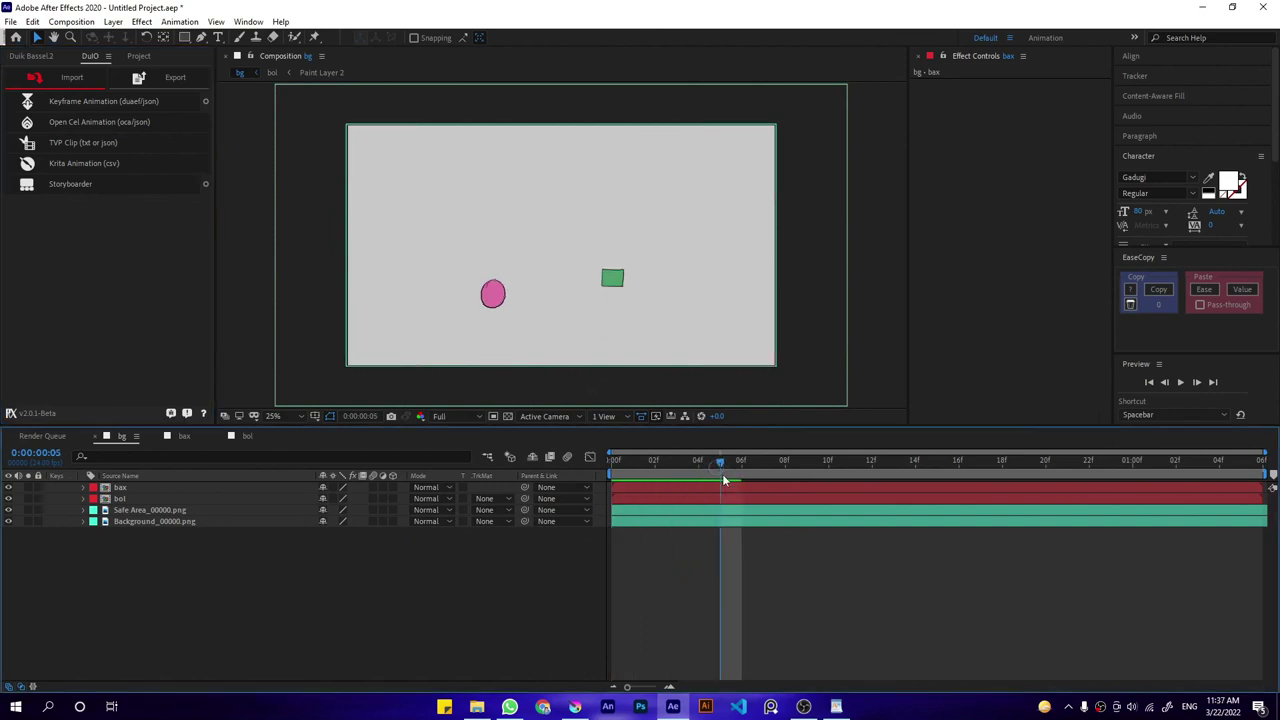
click(742, 461)
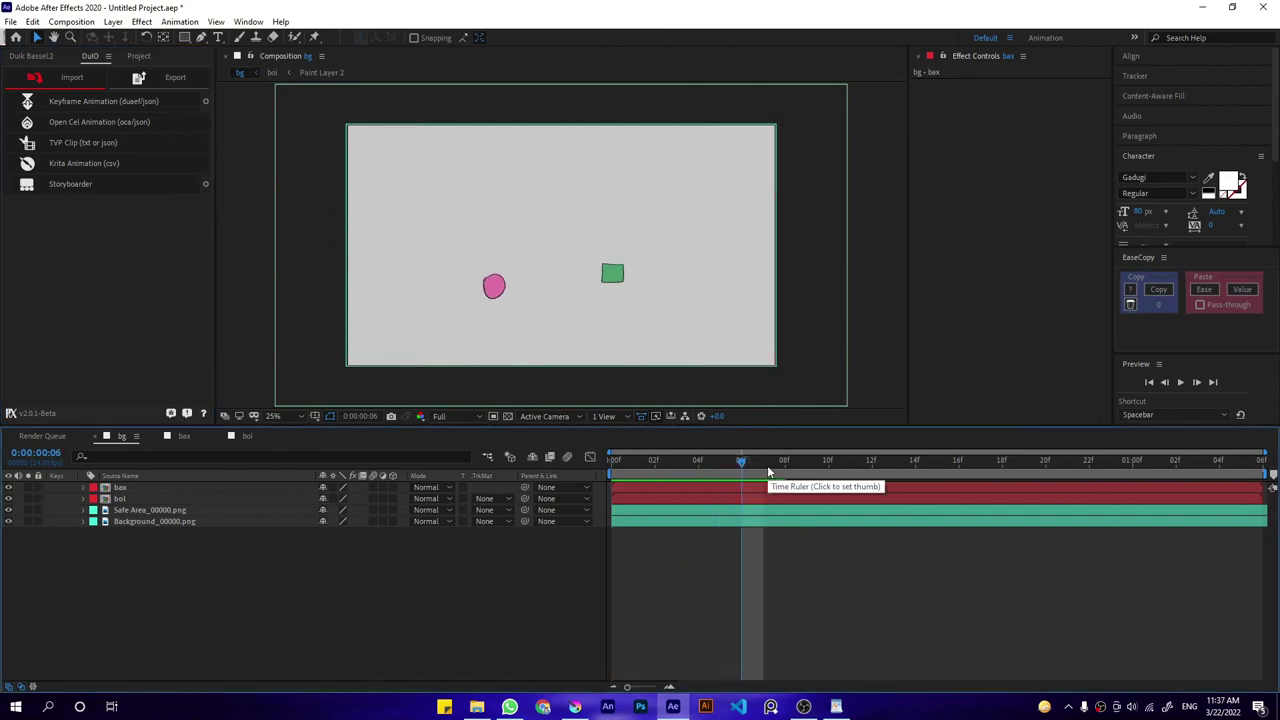
click(767, 466)
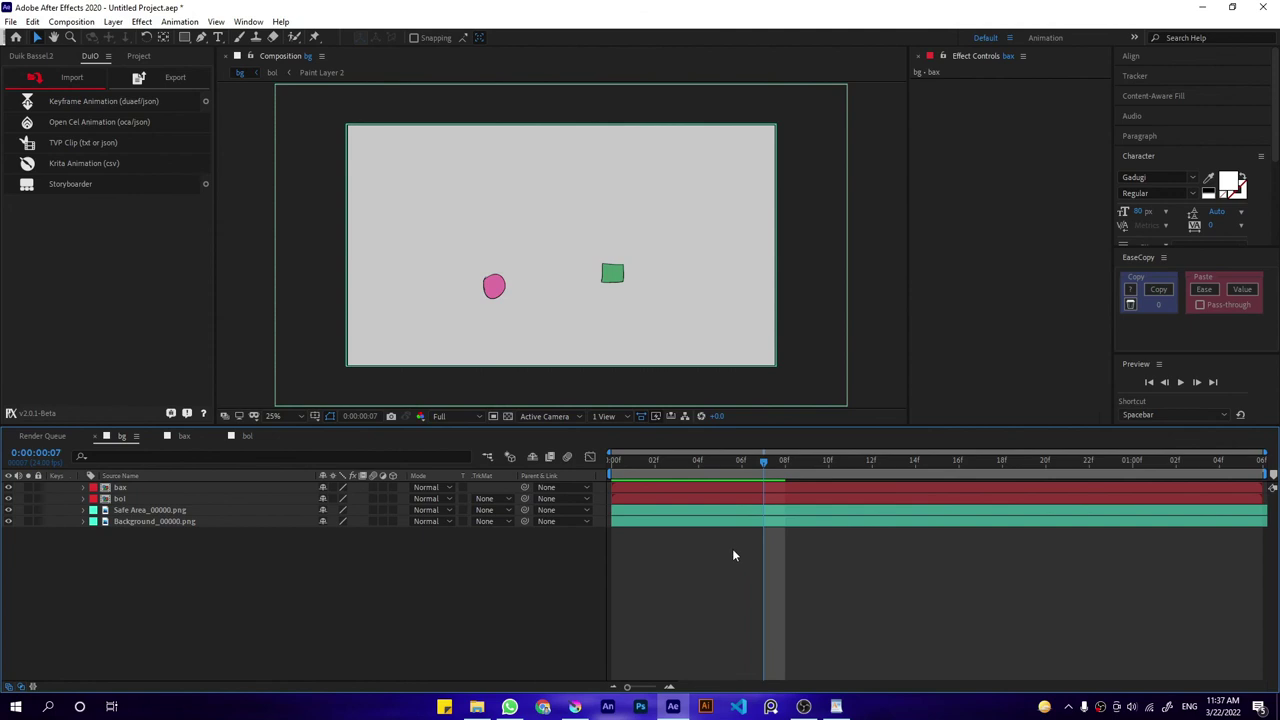